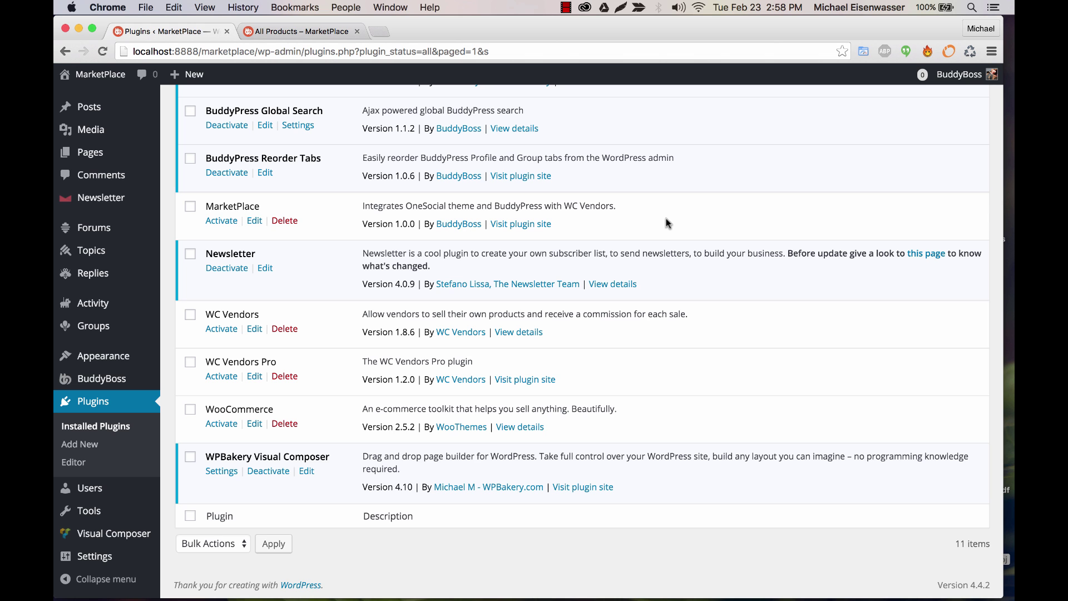
Activate the WooCommerce plugin on the Installed Plugins list
scroll(667, 222, "down", 2)
scroll(319, 372, "up", 10)
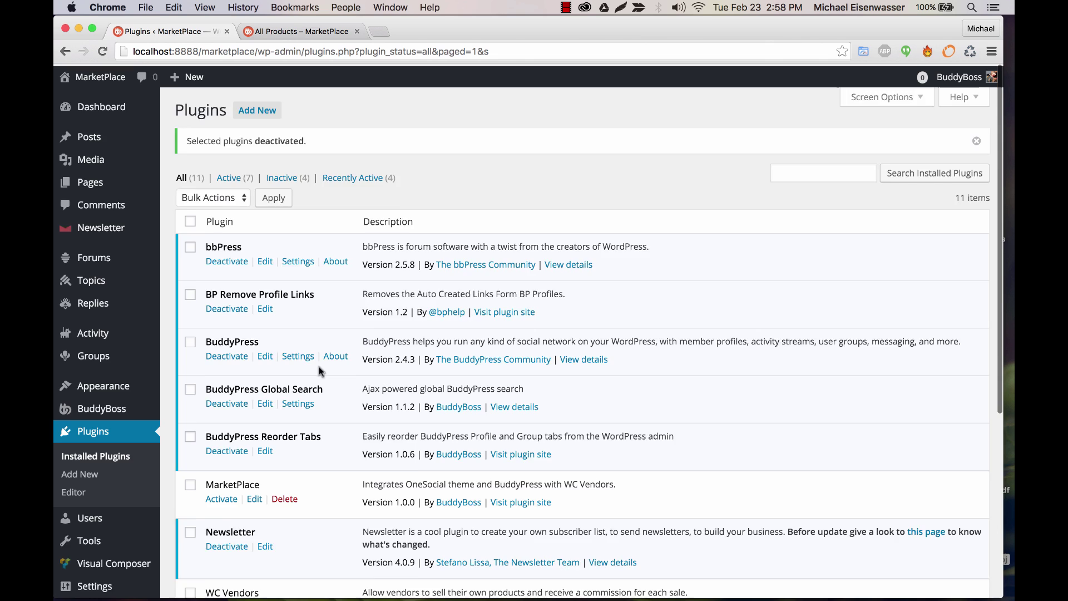
scroll(321, 370, "down", 10)
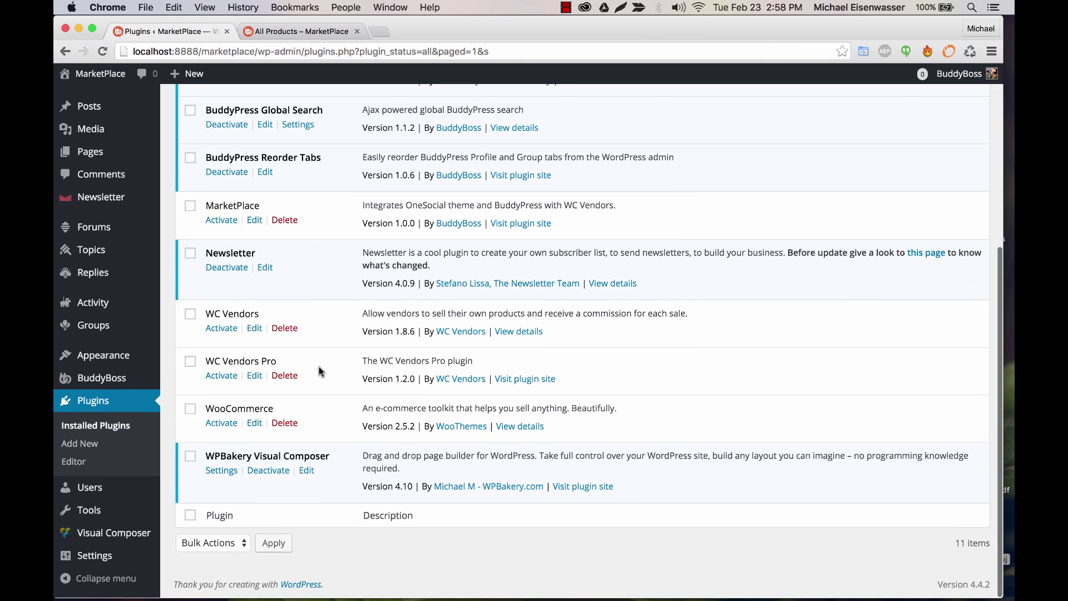
left_click(221, 424)
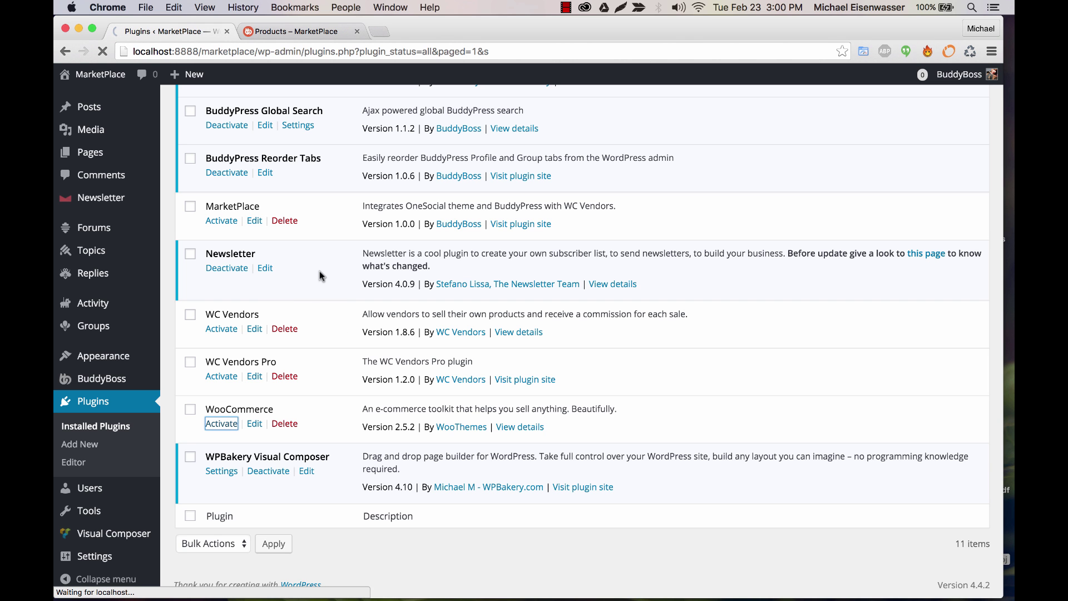
Activate the WC Vendors plugin, landing on its General options settings
scroll(319, 272, "down", 15)
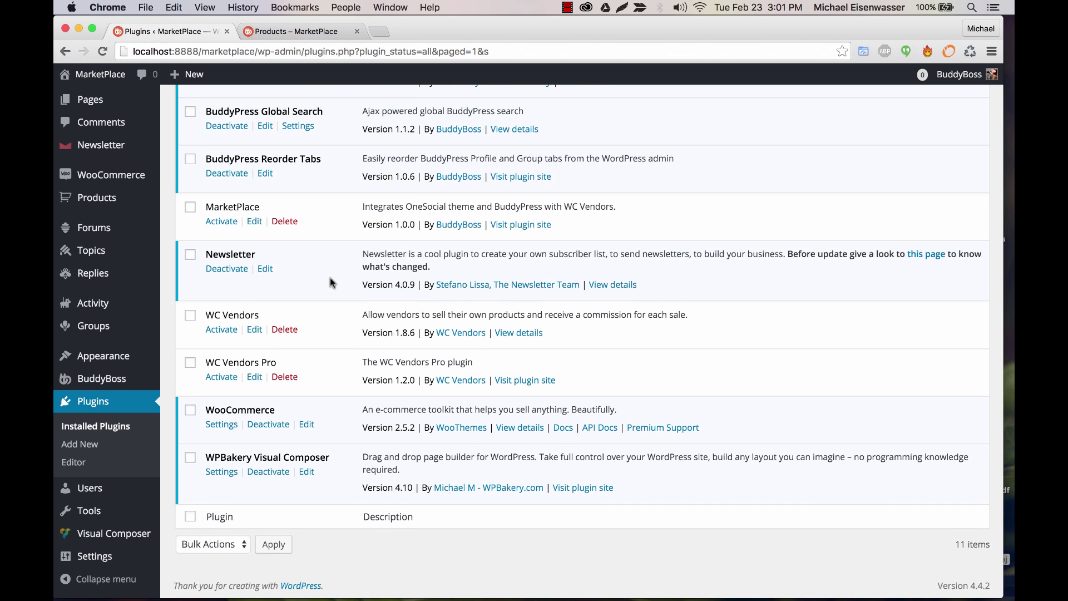
scroll(330, 279, "up", 1)
mouse_move(105, 195)
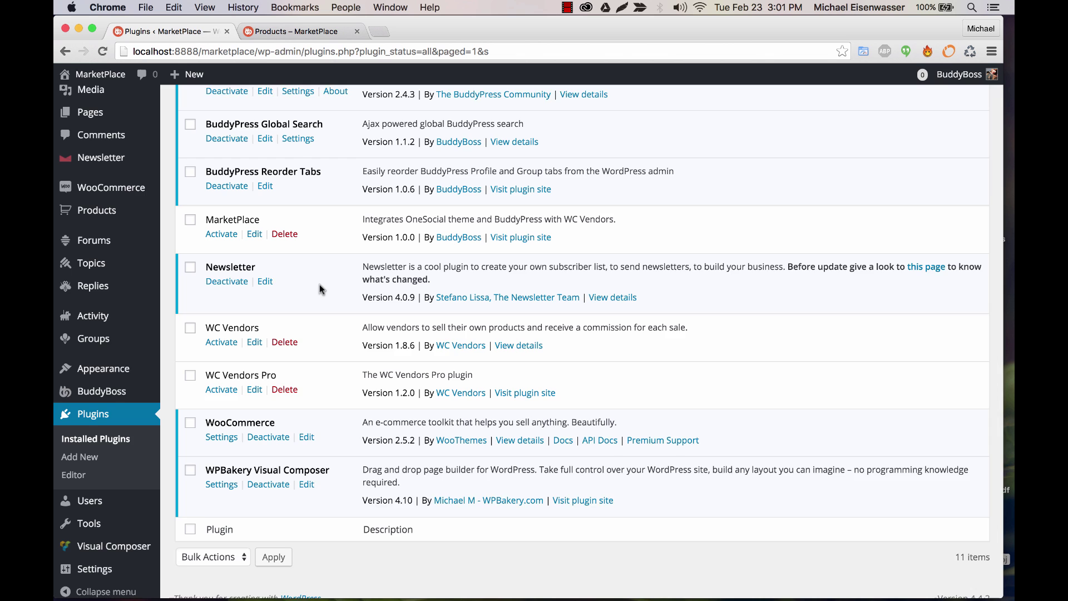
scroll(319, 285, "down", 1)
left_click(222, 329)
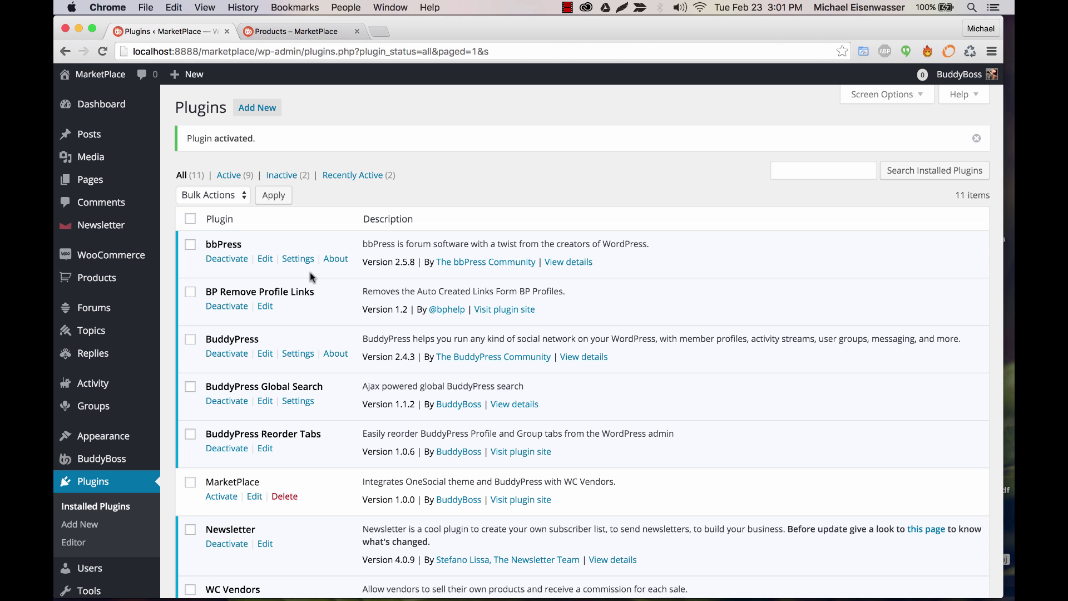
Open WooCommerce > WC Vendors settings from the admin sidebar
mouse_move(139, 258)
left_click(207, 293)
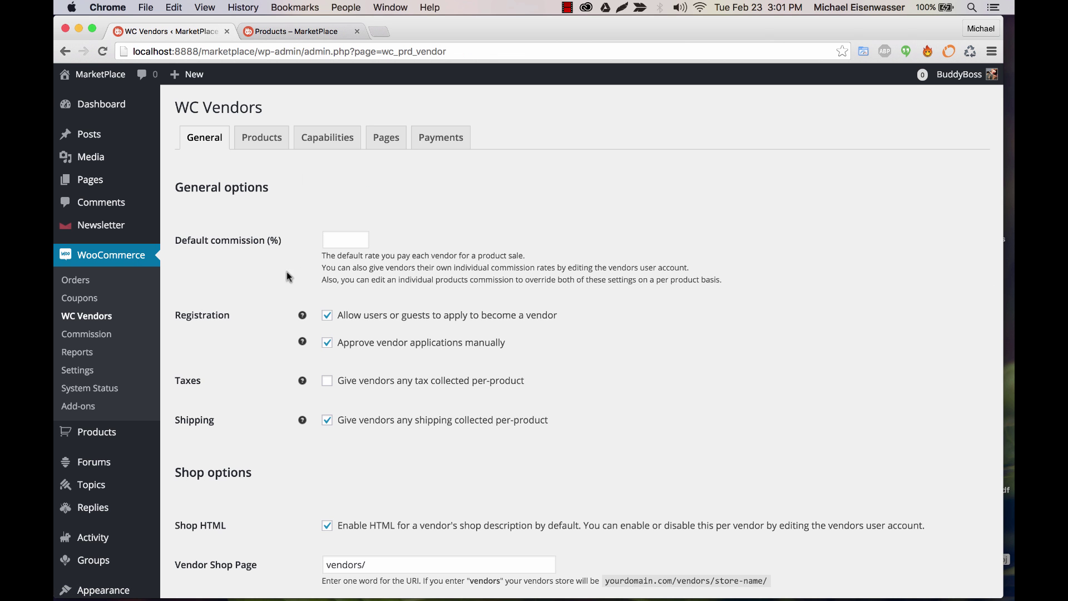
scroll(270, 298, "down", 6)
scroll(269, 298, "up", 6)
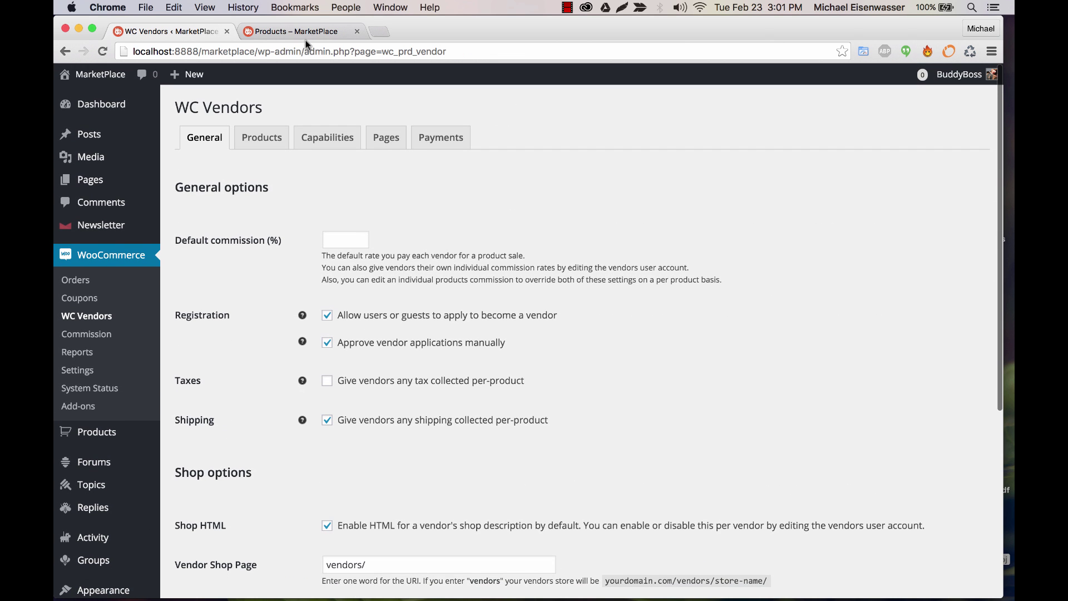
Glance at the shop, then review General options: 'vendors/' shop page, 'Sold By:' and 'Seller Info' labels
left_click(313, 28)
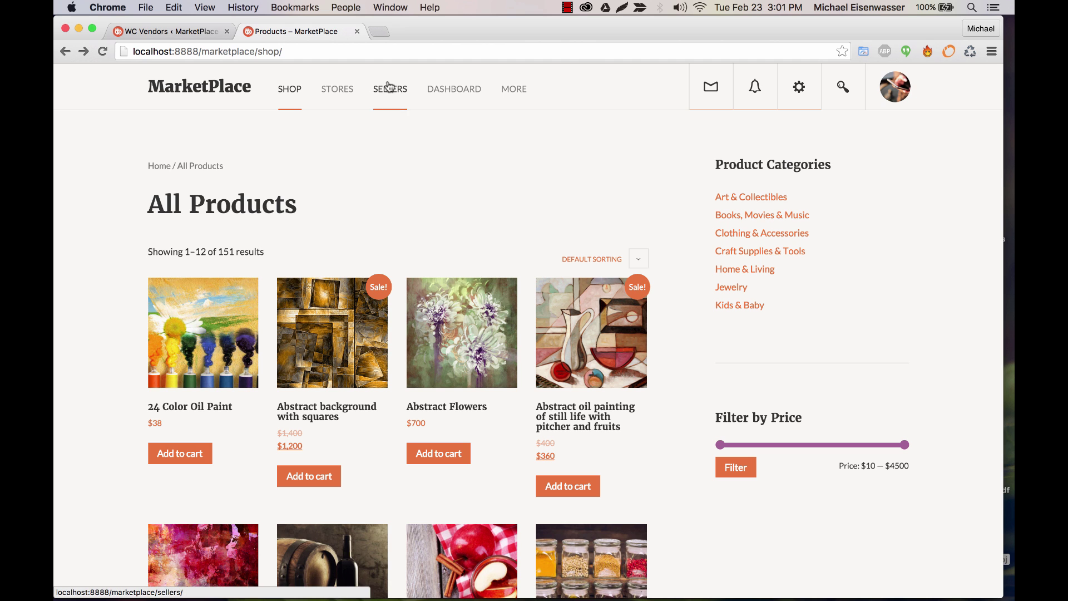
left_click(196, 34)
scroll(270, 350, "down", 2)
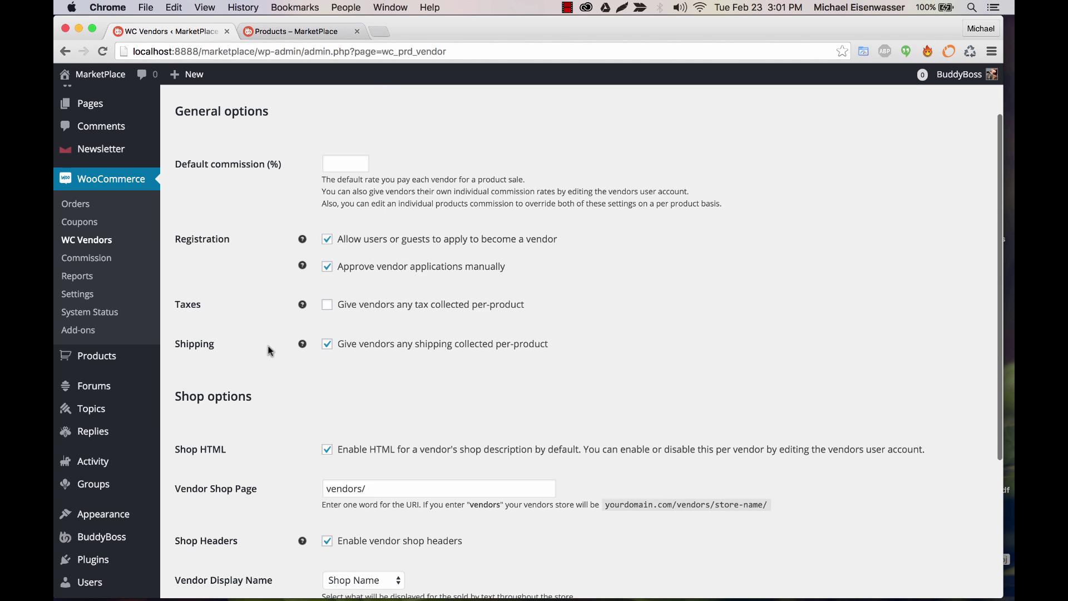
scroll(271, 334, "down", 1)
scroll(274, 312, "down", 3)
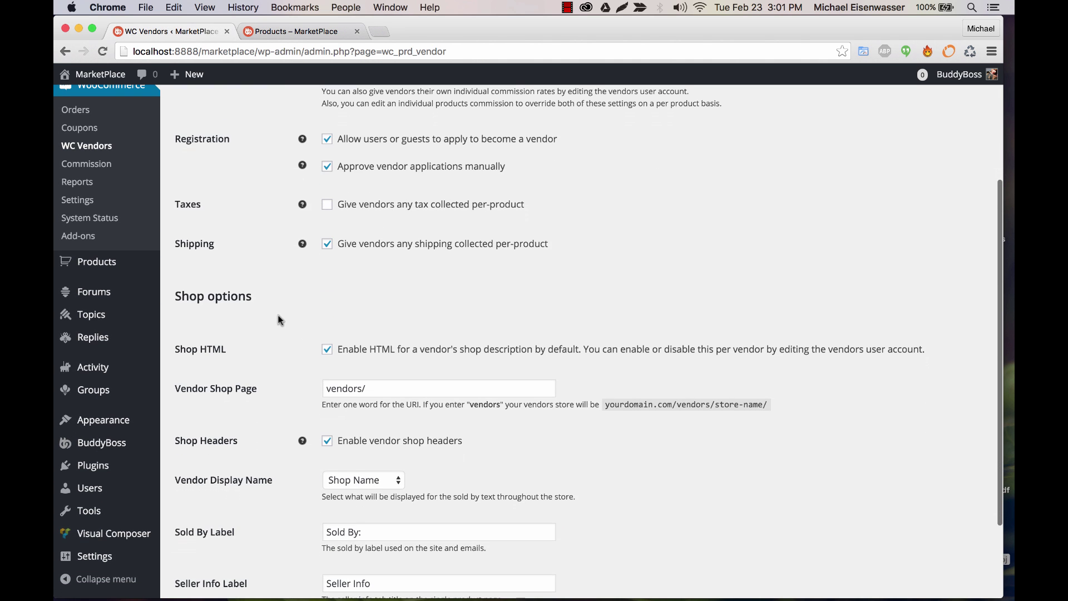
scroll(283, 339, "down", 3)
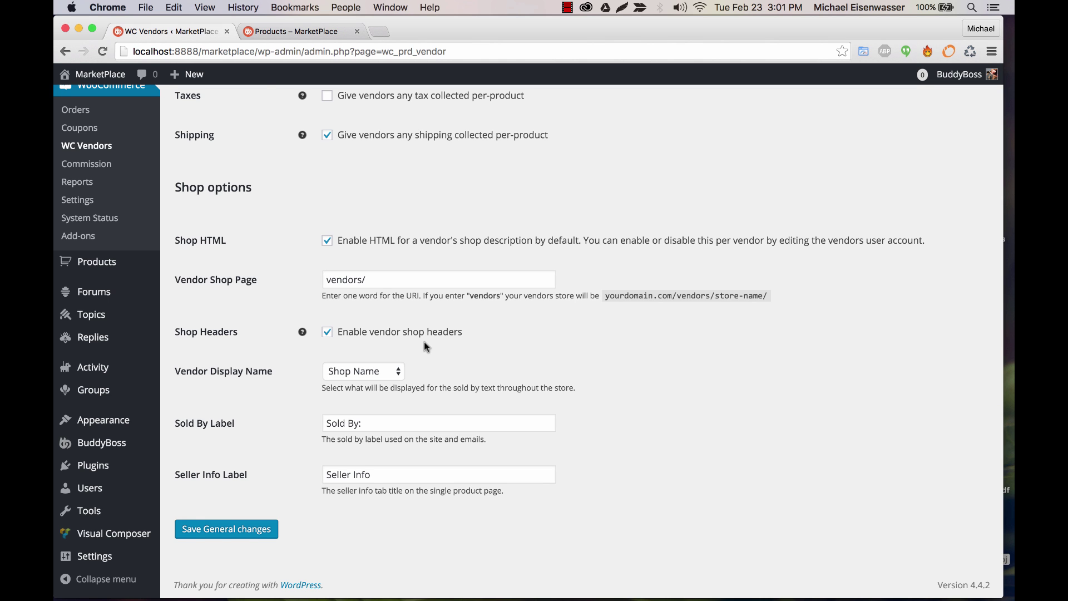
scroll(424, 342, "up", 8)
Review the WC Vendors Products settings
left_click(261, 138)
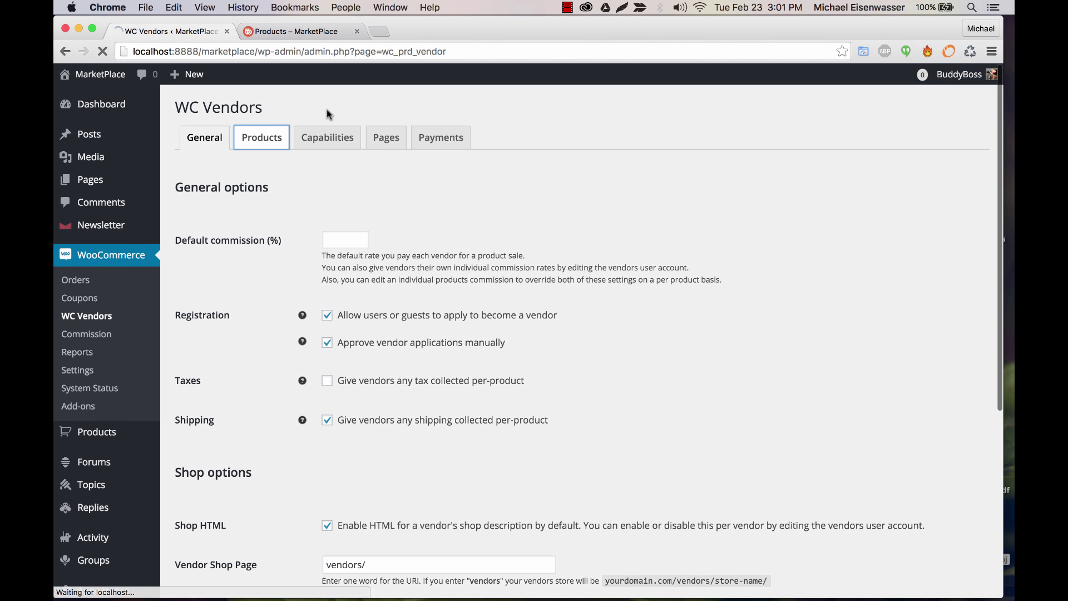
scroll(503, 315, "down", 1)
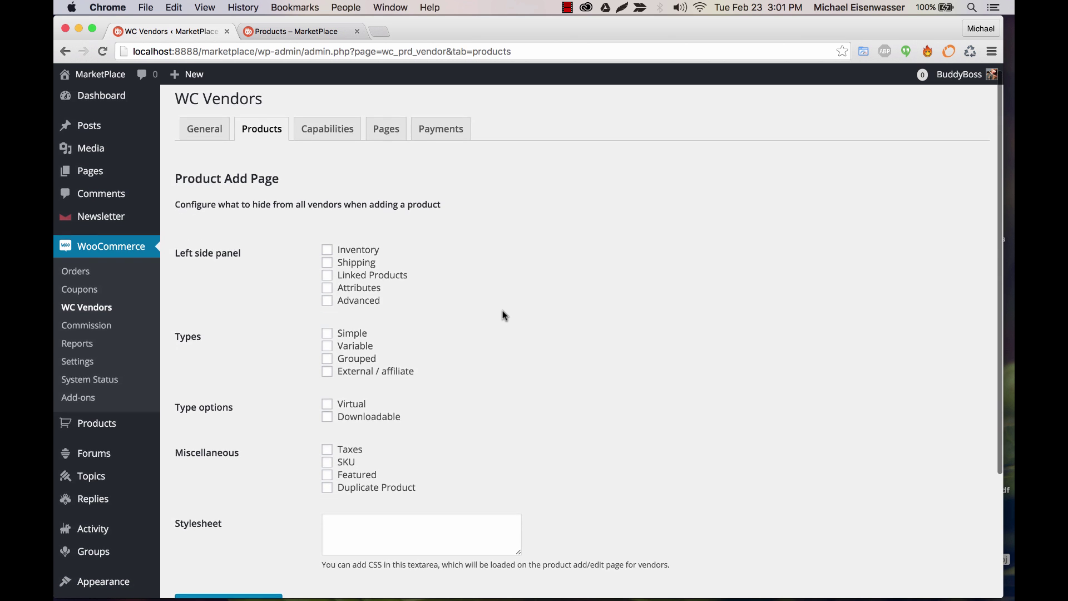
scroll(503, 316, "down", 3)
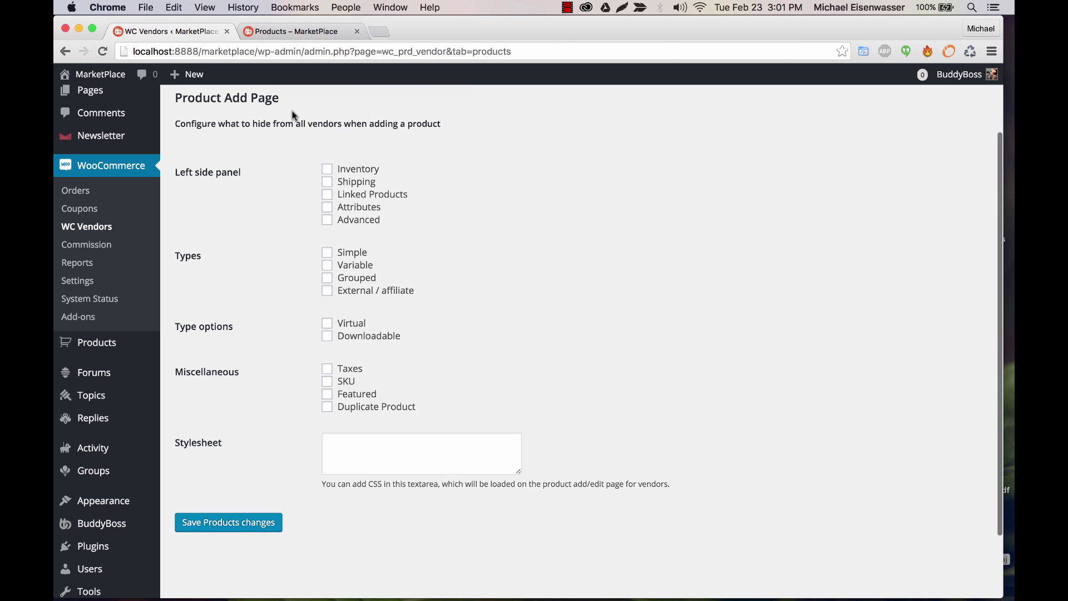
scroll(287, 312, "down", 1)
scroll(290, 286, "up", 5)
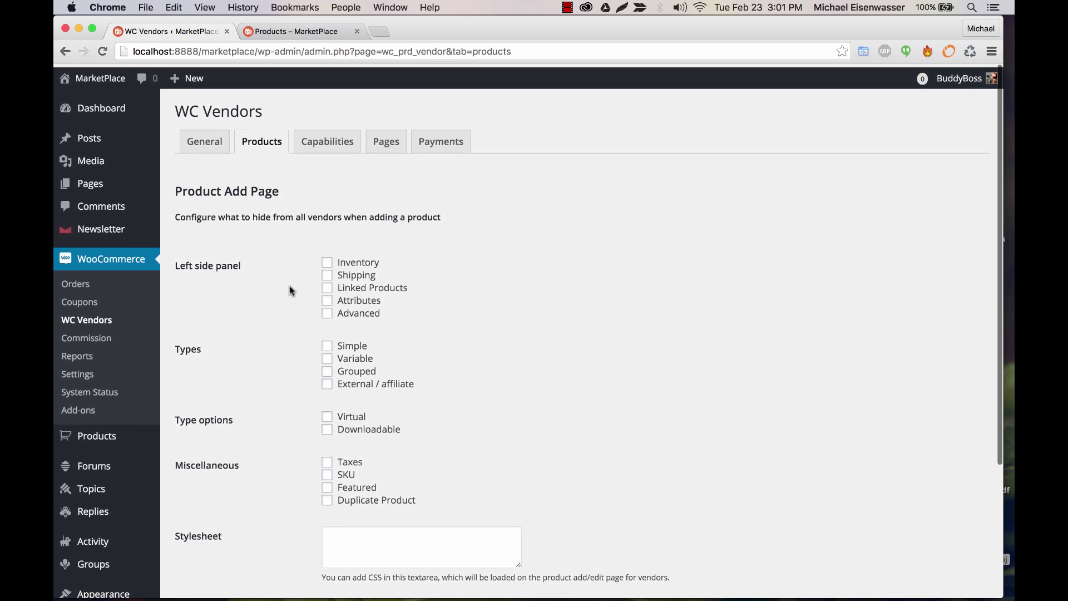
Check the Capabilities settings, then the Pages tab, highlighting the [wcv_vendor_dashboard] shortcode
left_click(345, 139)
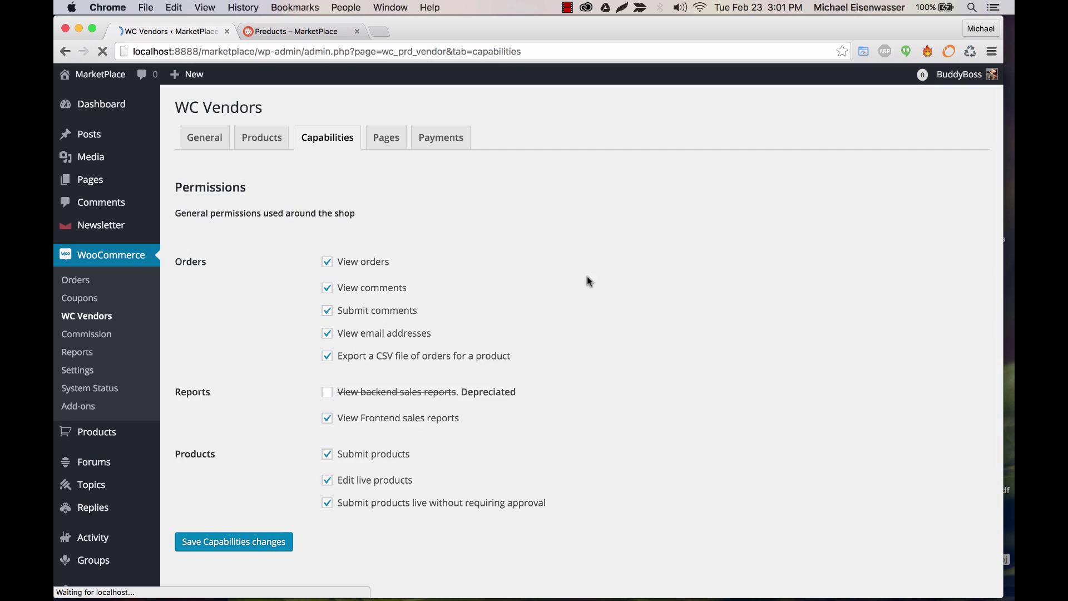
scroll(564, 284, "down", 1)
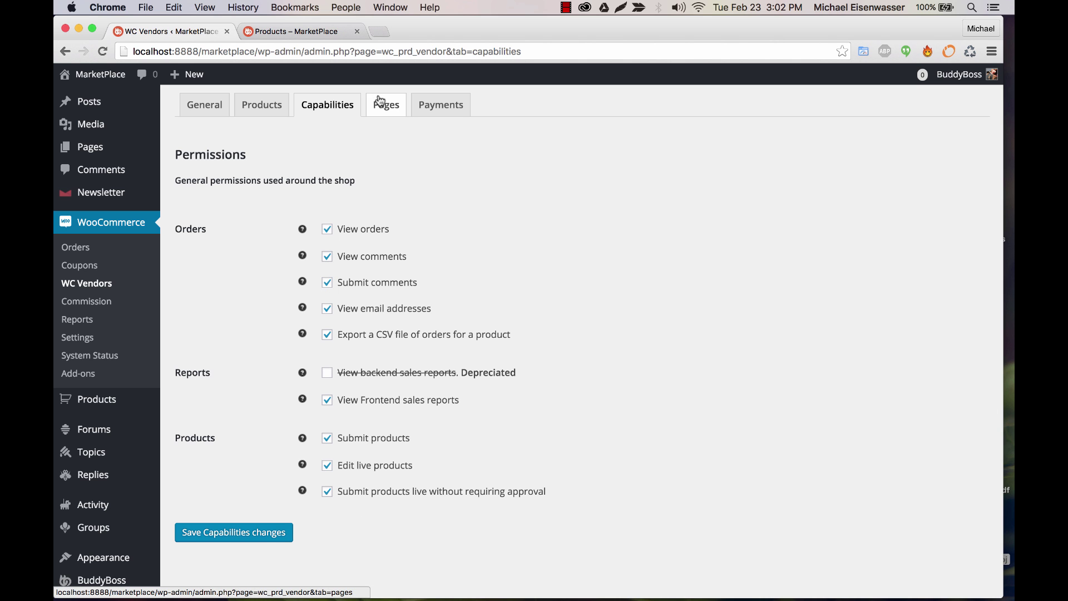
left_click(405, 104)
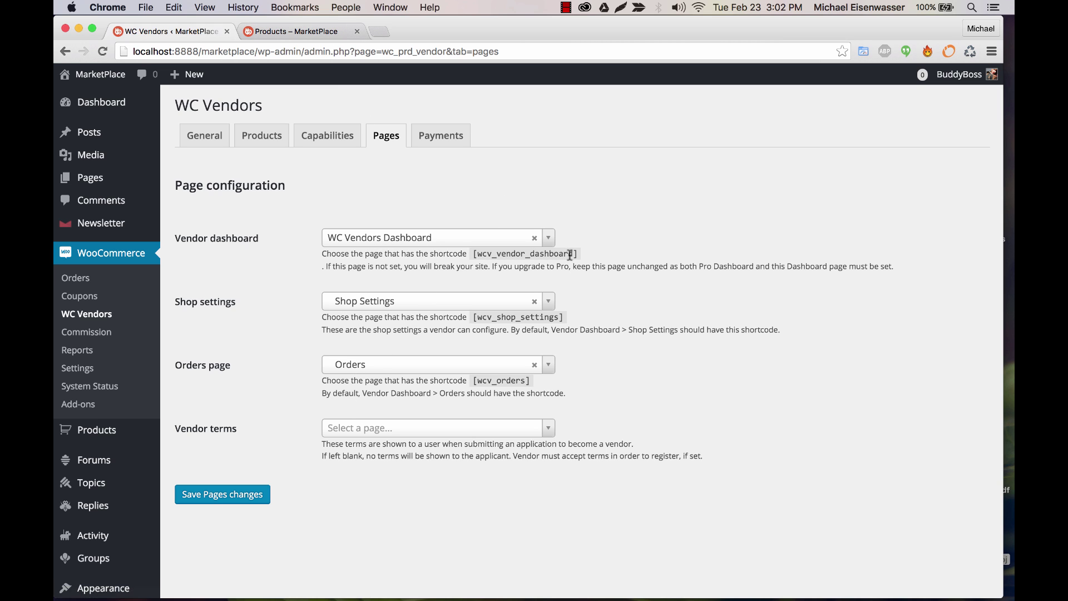
left_click_drag(579, 255, 479, 253)
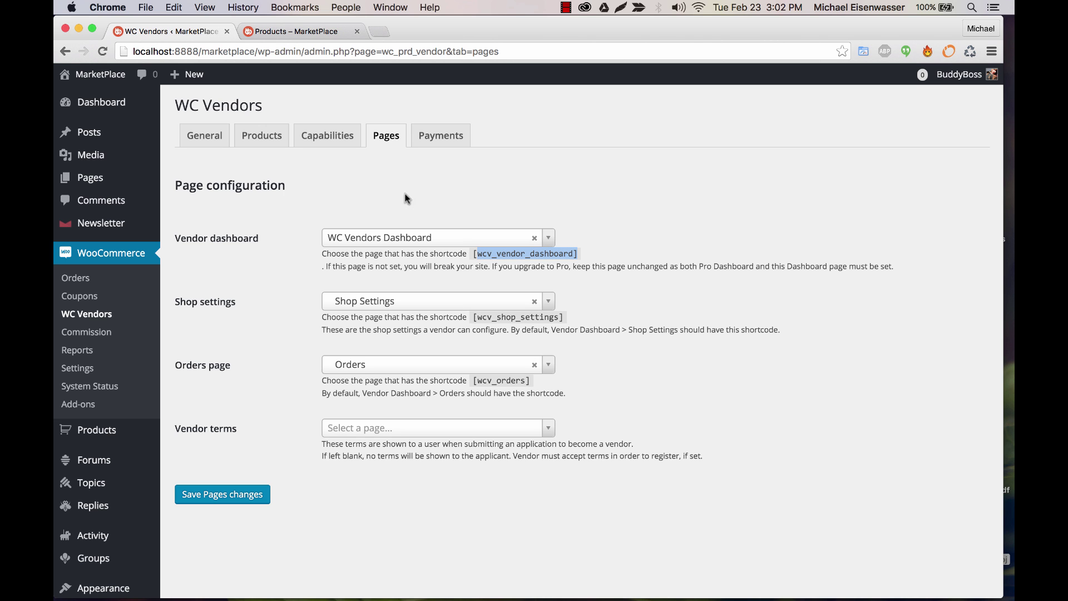
In the MarketPlace shop, open MORE > Dashboard (Free Version)
left_click(293, 33)
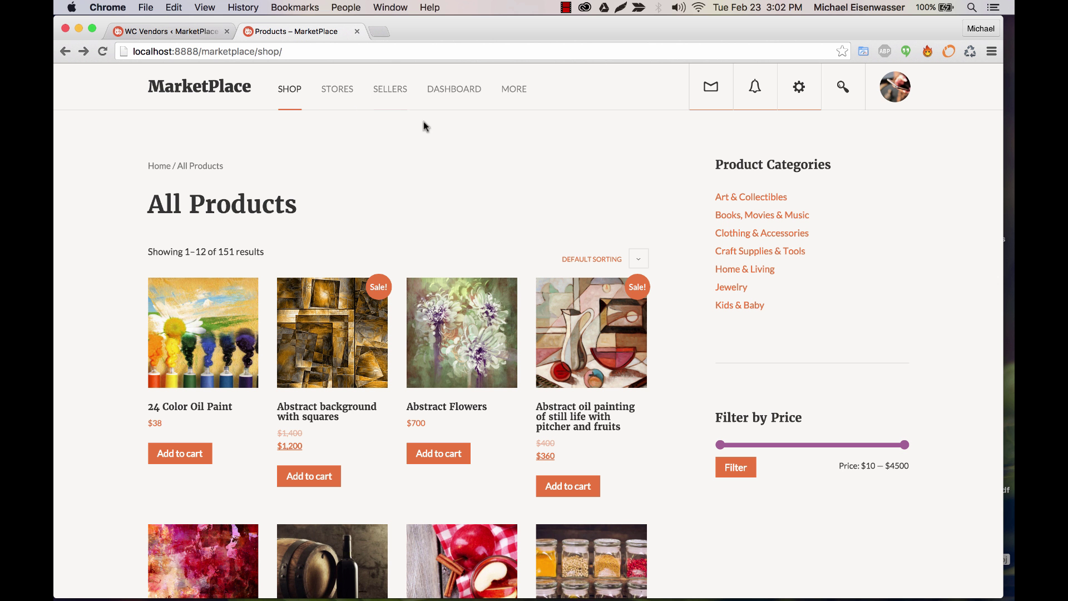
mouse_move(525, 95)
left_click(526, 130)
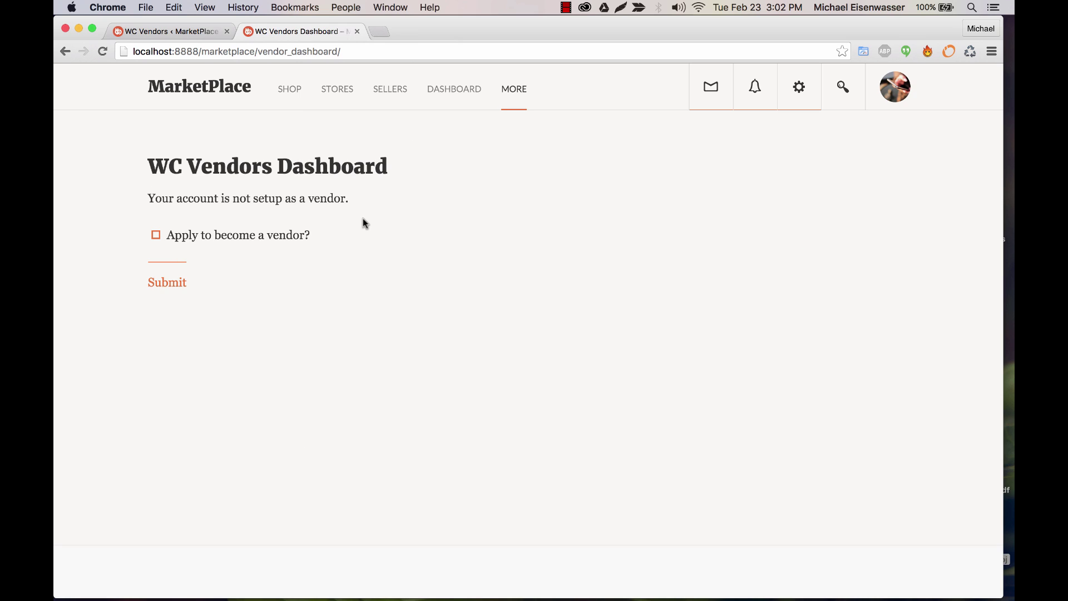
View the free-version dashboard's sales report in the vendor's window, then return to admin Pages settings
left_click_drag(413, 32, 424, 31)
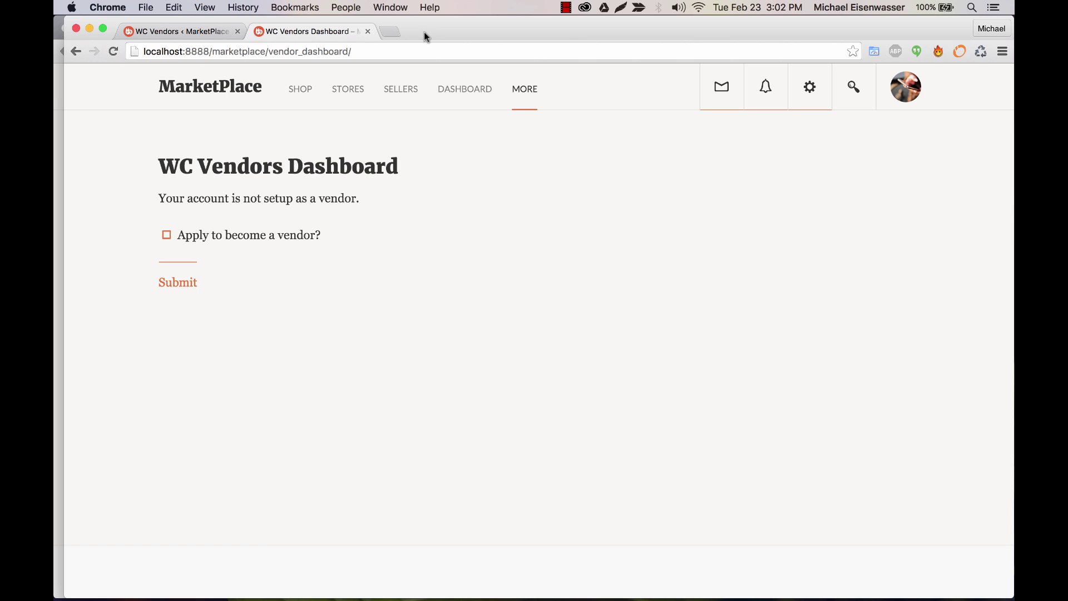
left_click(56, 99)
mouse_move(514, 98)
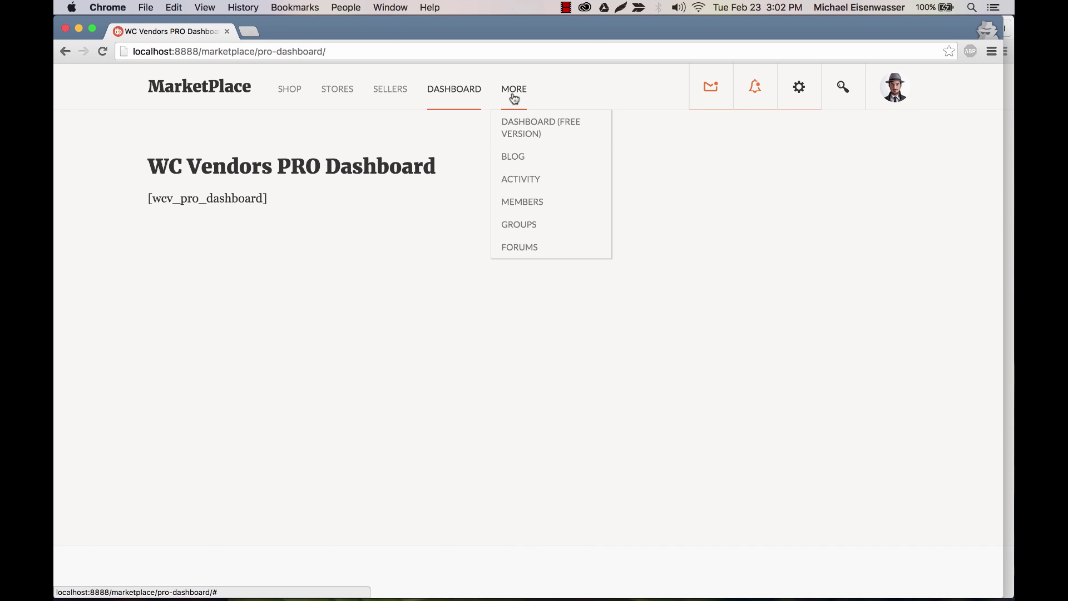
left_click(509, 129)
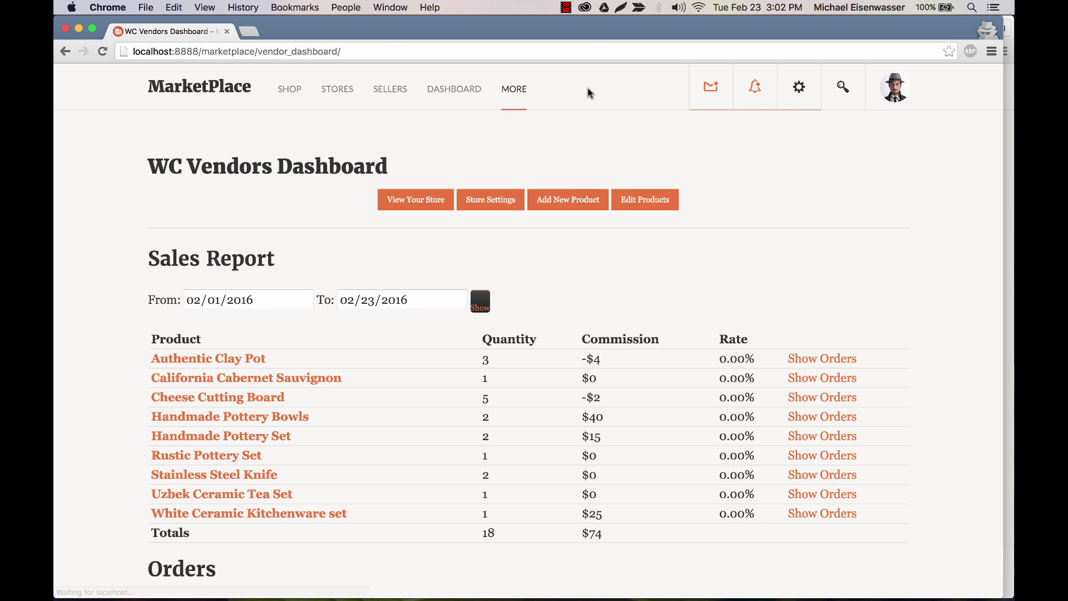
scroll(591, 349, "down", 10)
scroll(591, 348, "up", 7)
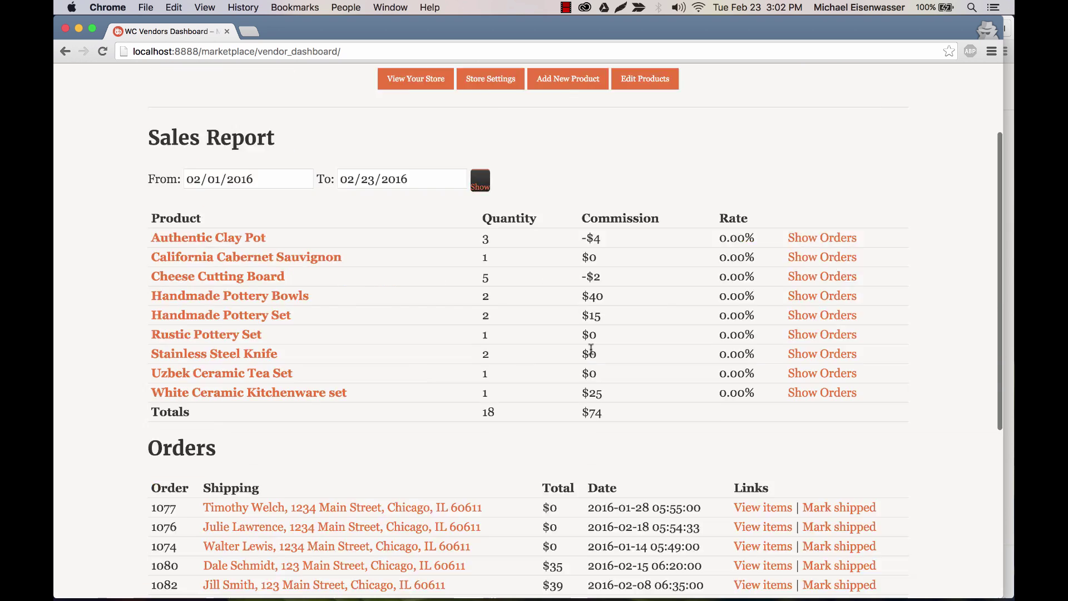
scroll(591, 350, "up", 3)
scroll(543, 333, "down", 3)
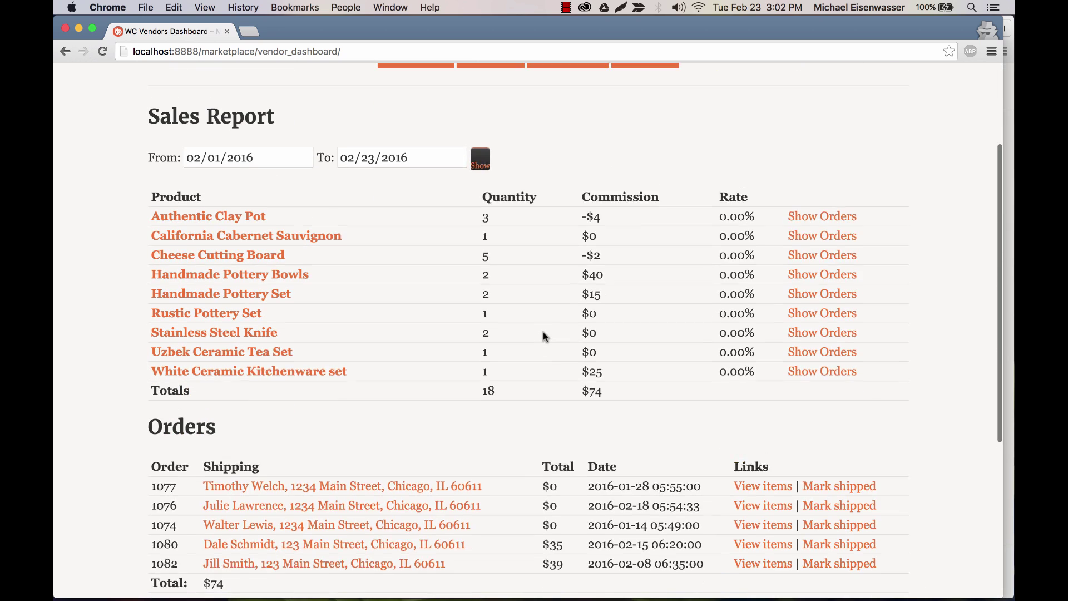
scroll(543, 332, "up", 2)
key("super+grave")
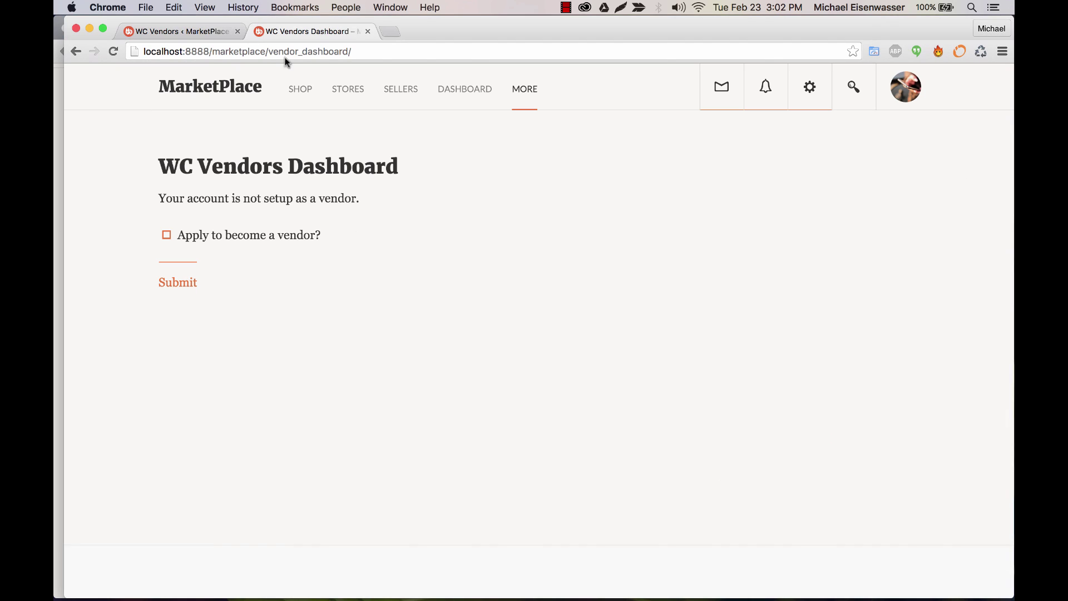
left_click(179, 32)
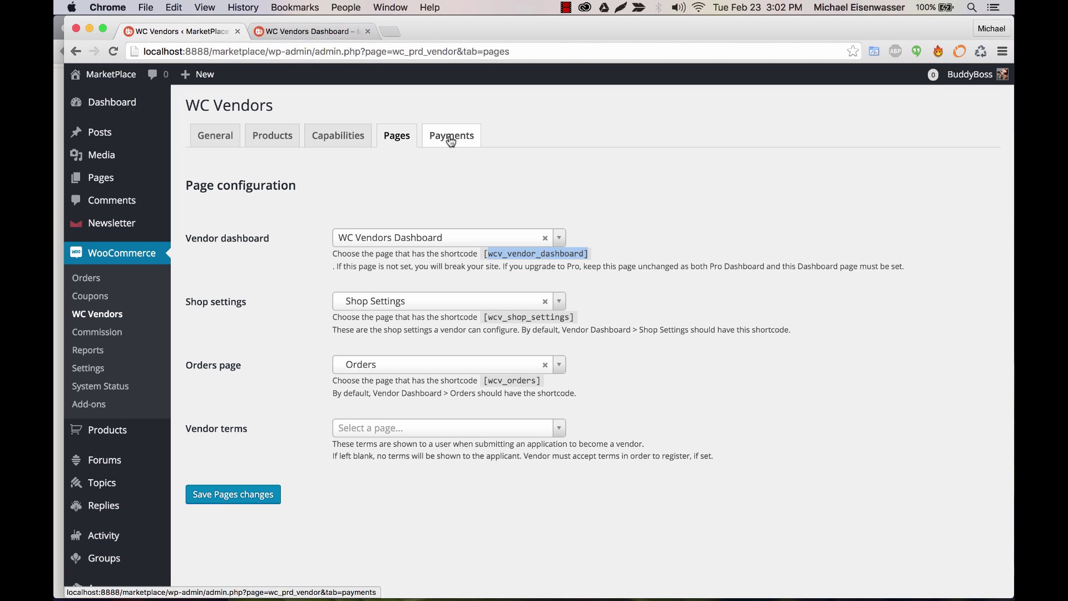
Show the Payments tab: $431 commission due, Manual schedule, instant pay and email notification unchecked
scroll(272, 343, "down", 3)
scroll(273, 344, "up", 3)
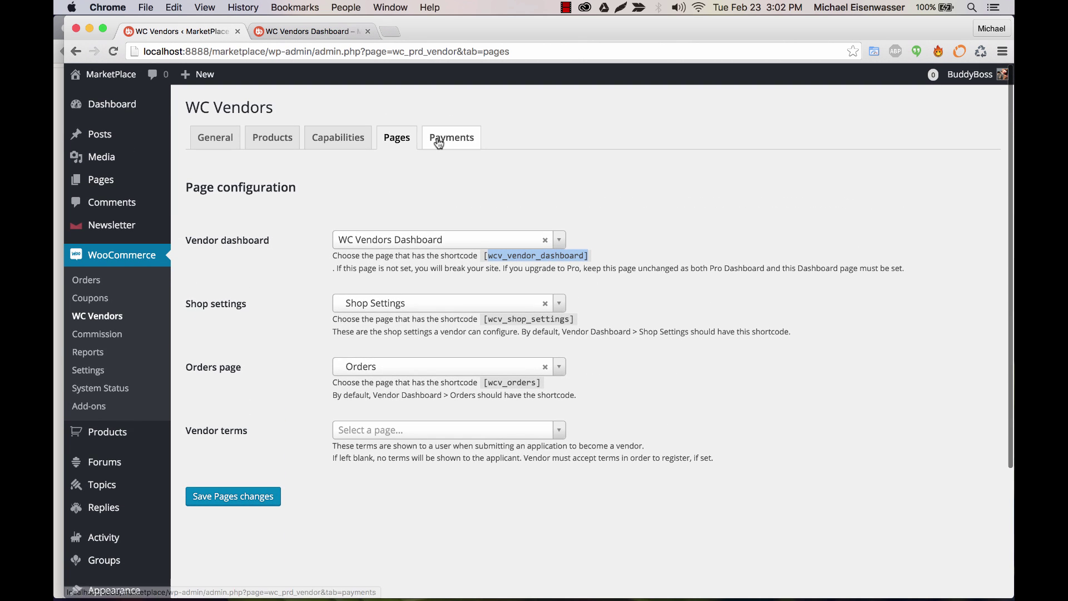
left_click(451, 137)
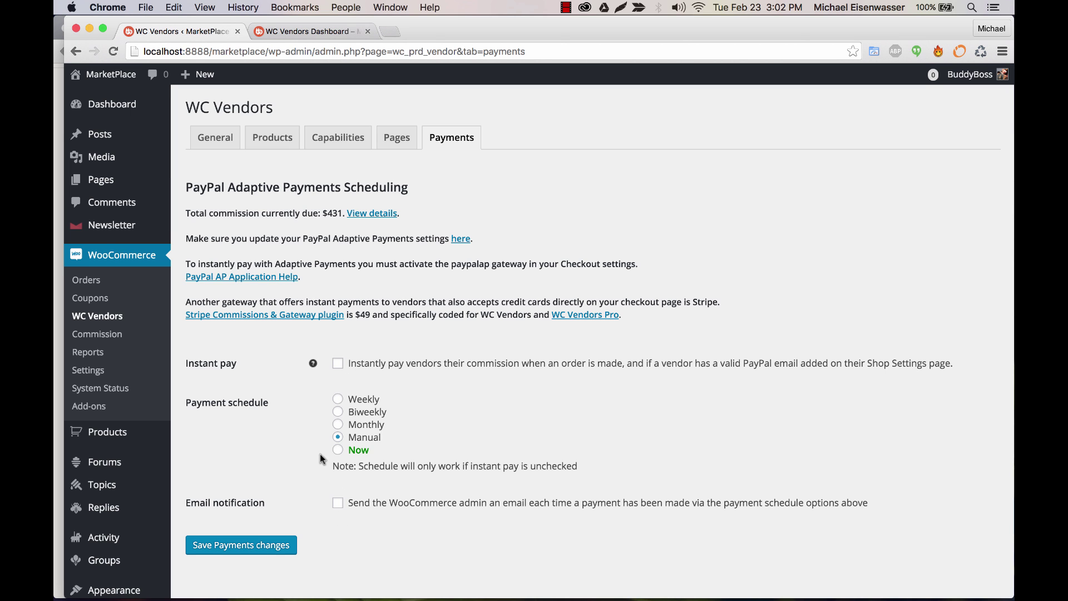
scroll(318, 428, "down", 2)
scroll(317, 426, "up", 1)
scroll(318, 426, "down", 5)
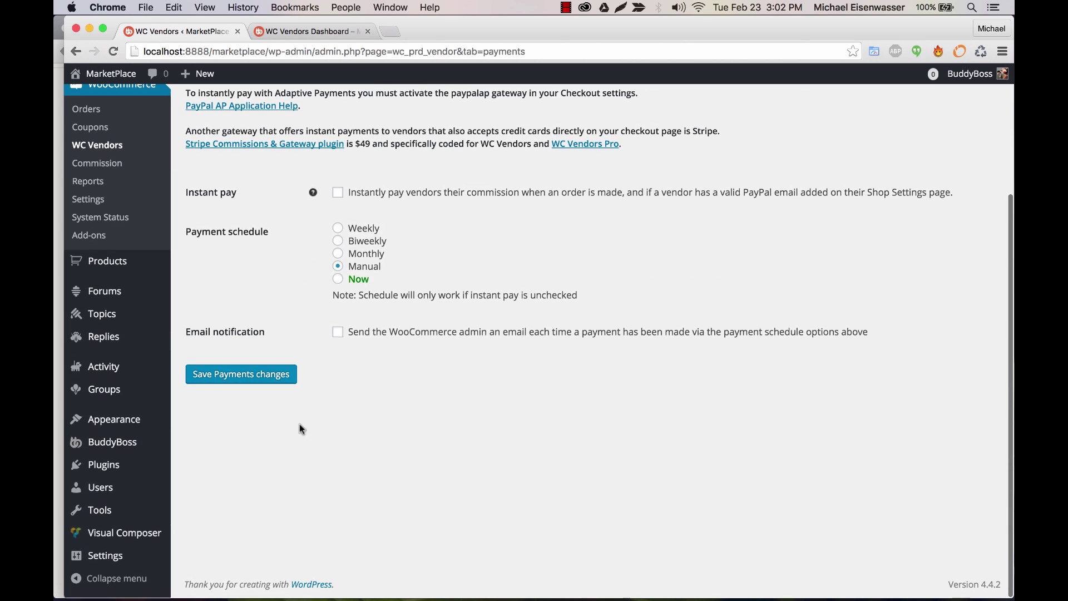
Activate WC Vendors Pro in Installed Plugins, bringing active plugins to ten, and reopen WC Vendors settings
left_click(122, 470)
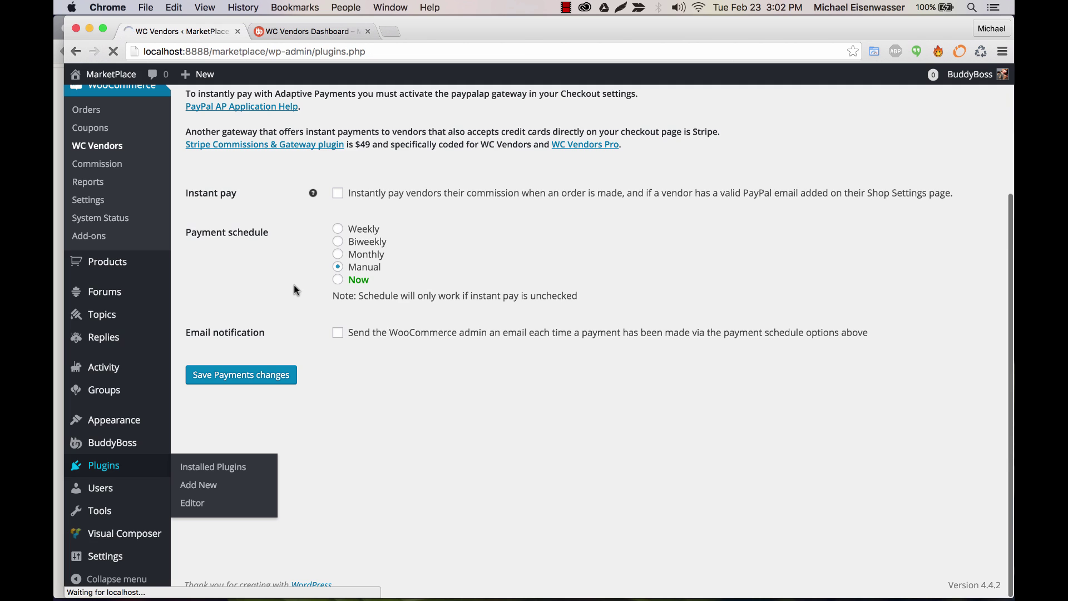
scroll(294, 285, "down", 8)
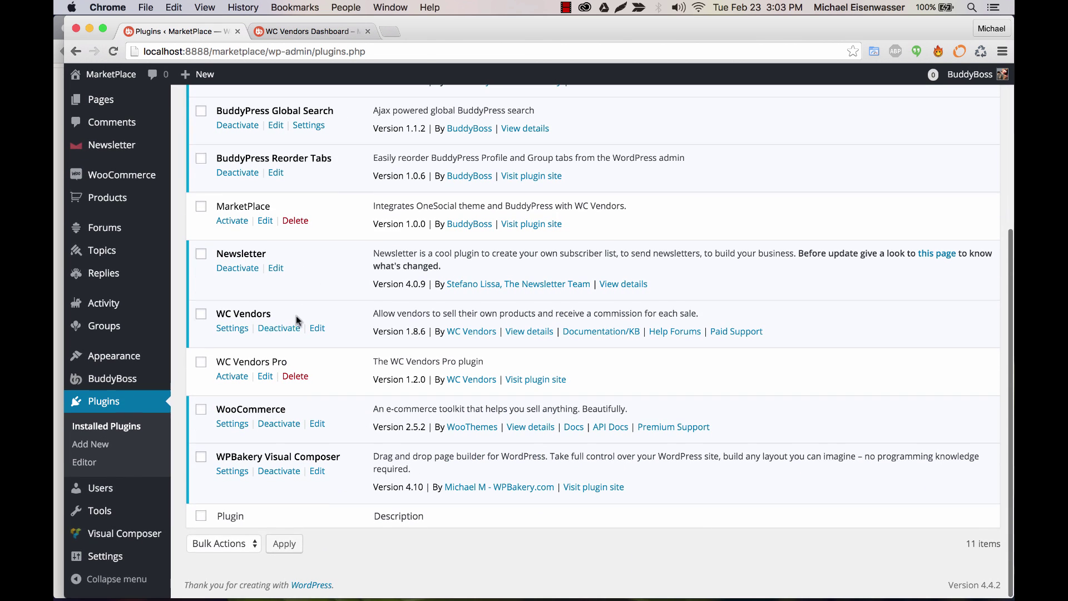
left_click(233, 377)
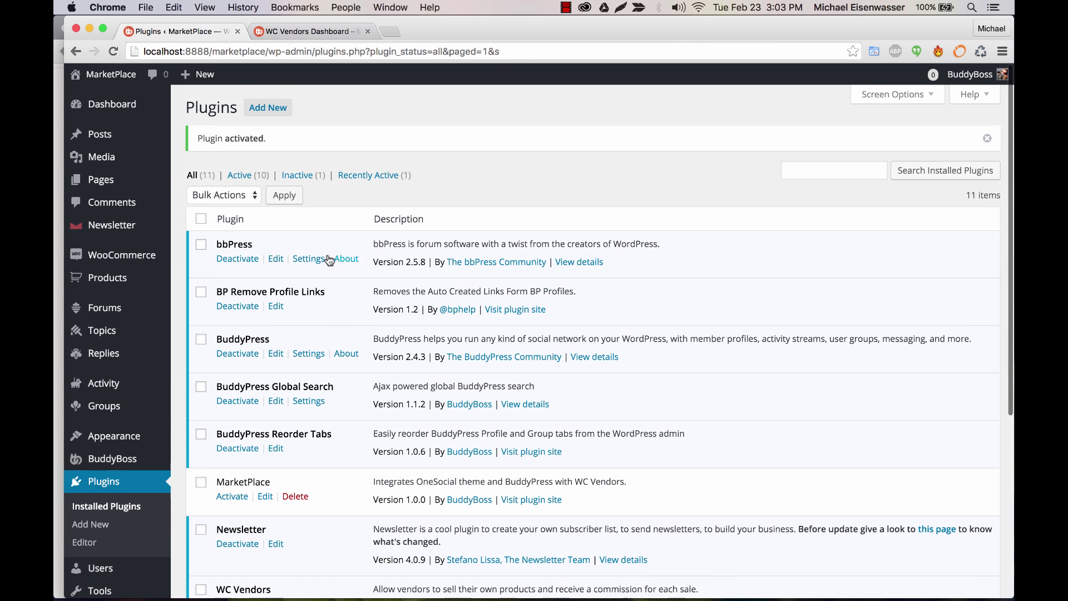
mouse_move(128, 262)
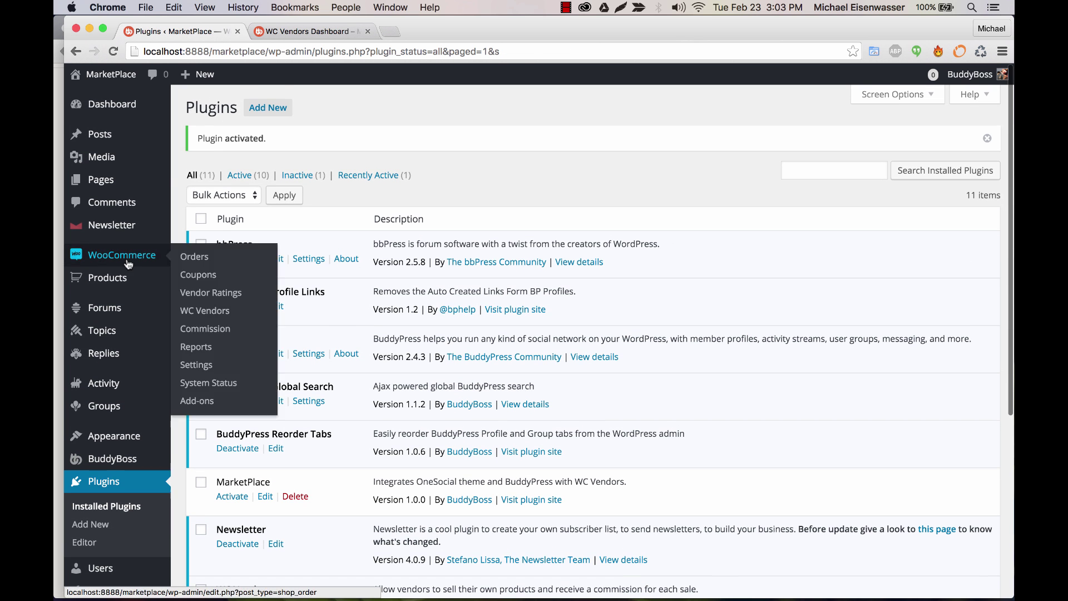
left_click(213, 311)
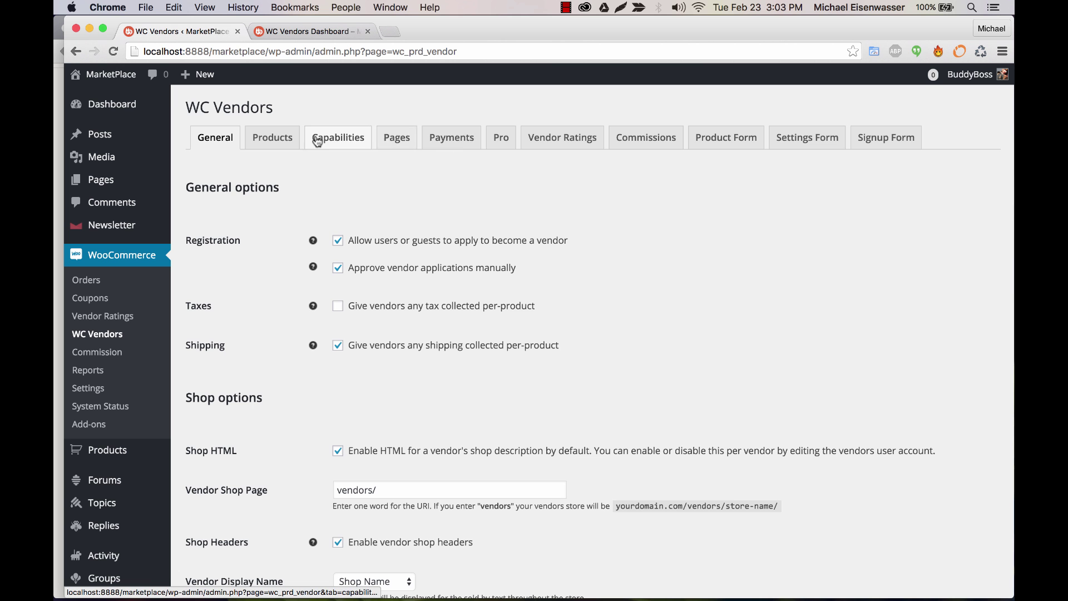
Show the Pro tab: WC Vendors PRO Dashboard as Pro Dashboard Page, Pro store header
scroll(297, 275, "down", 5)
scroll(296, 283, "up", 5)
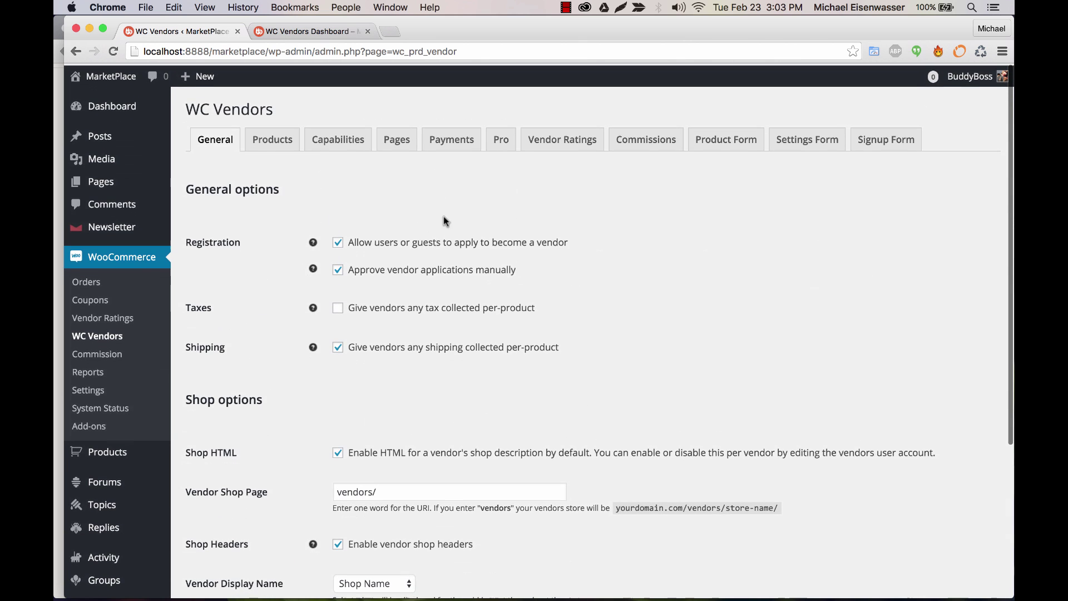
left_click(502, 143)
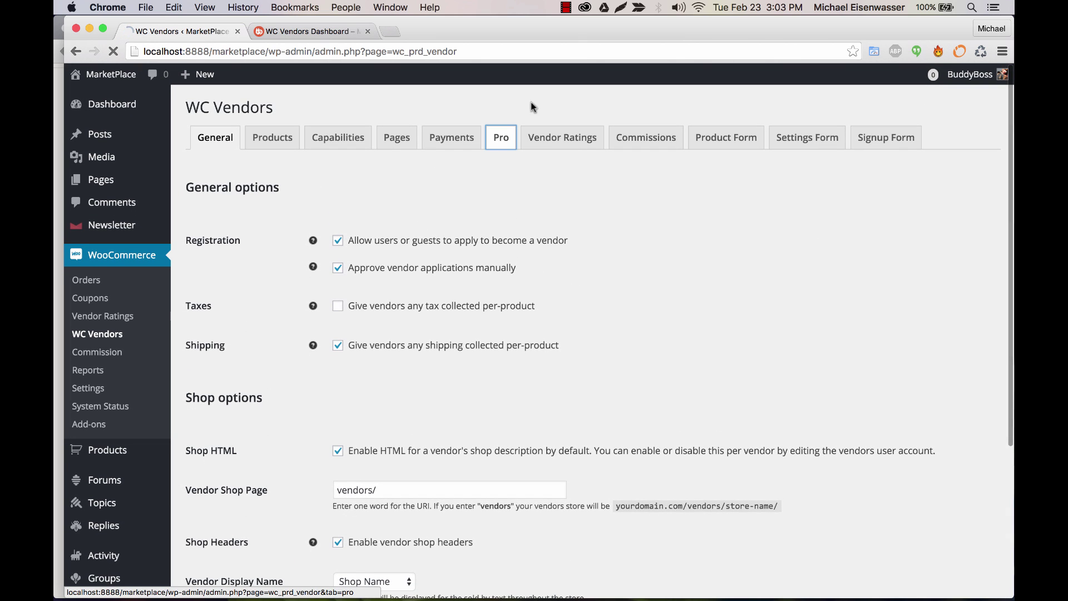
scroll(501, 203, "down", 1)
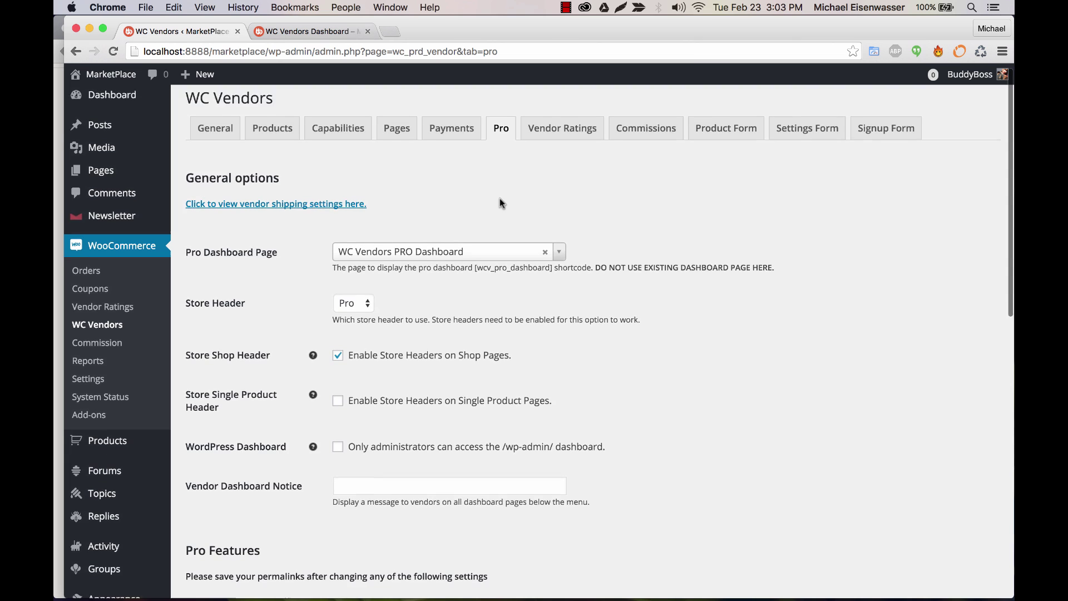
scroll(307, 259, "down", 1)
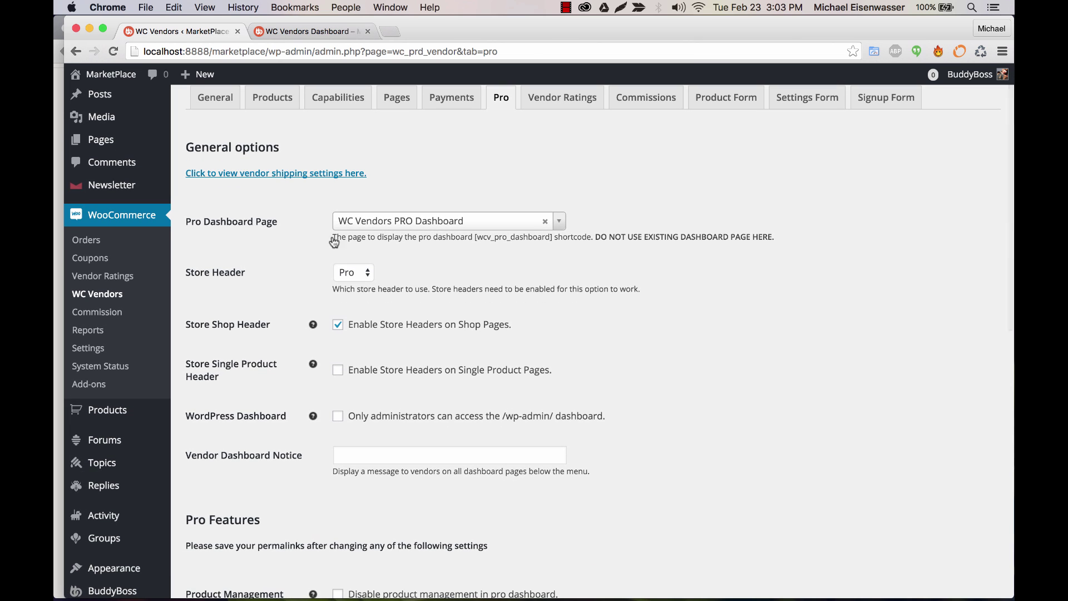
Open the storefront DASHBOARD to view the PRO Dashboard (22 orders, $41 owed, $68 paid), then return to admin
left_click(59, 257)
scroll(489, 186, "up", 2)
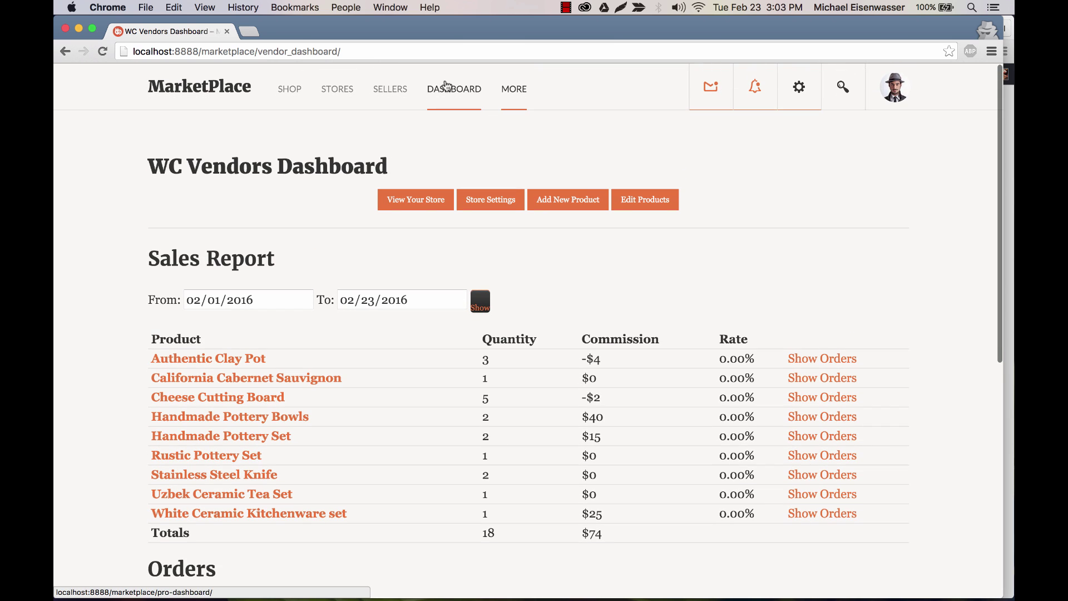
left_click(444, 87)
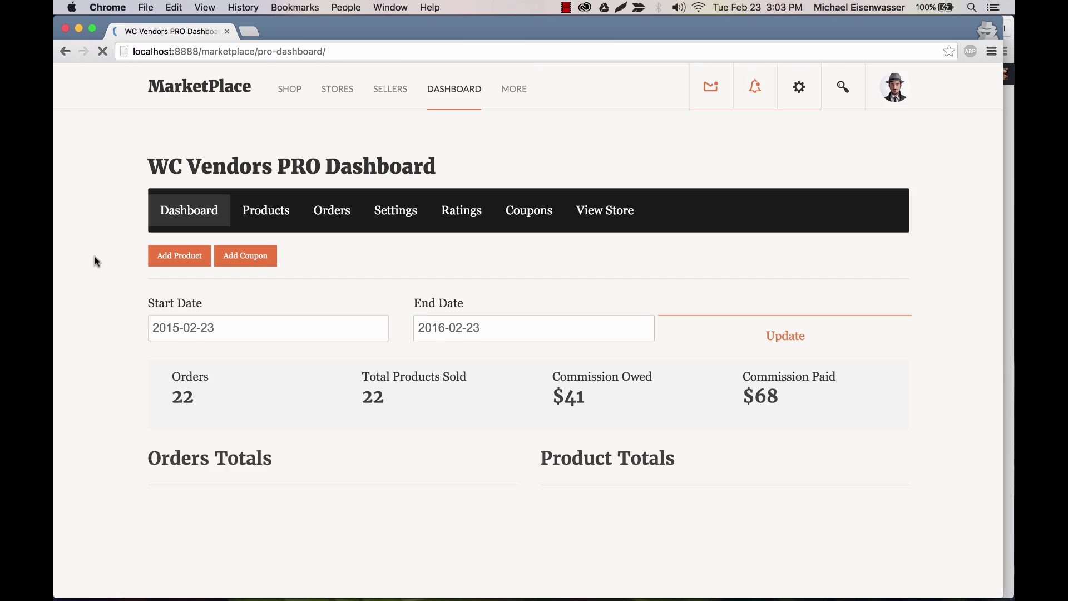
scroll(96, 256, "down", 2)
scroll(96, 261, "down", 15)
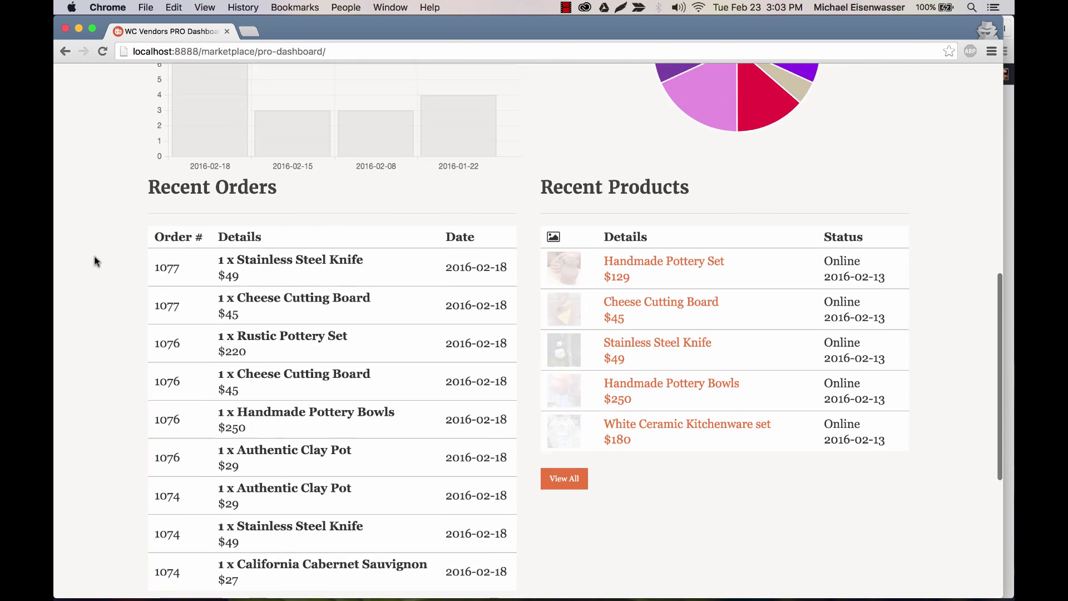
scroll(95, 260, "up", 12)
scroll(96, 261, "up", 3)
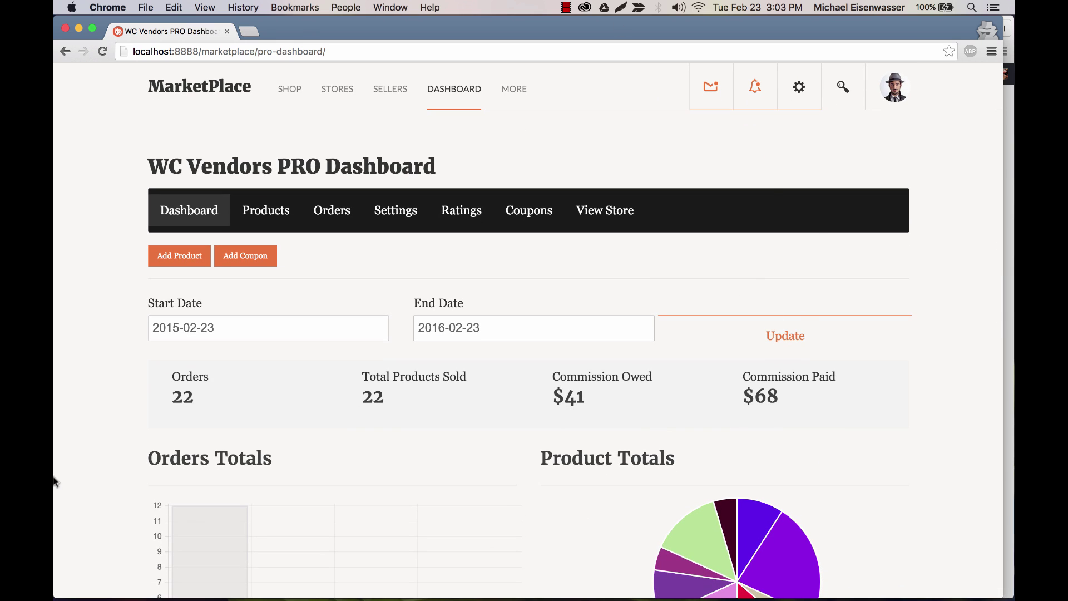
left_click(1010, 182)
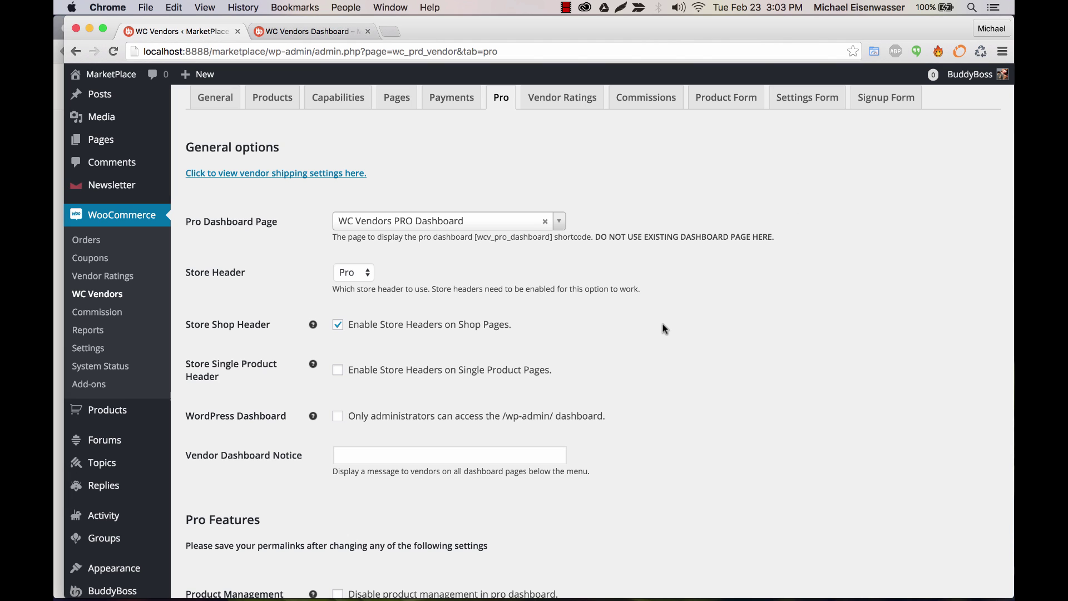
key("super+grave")
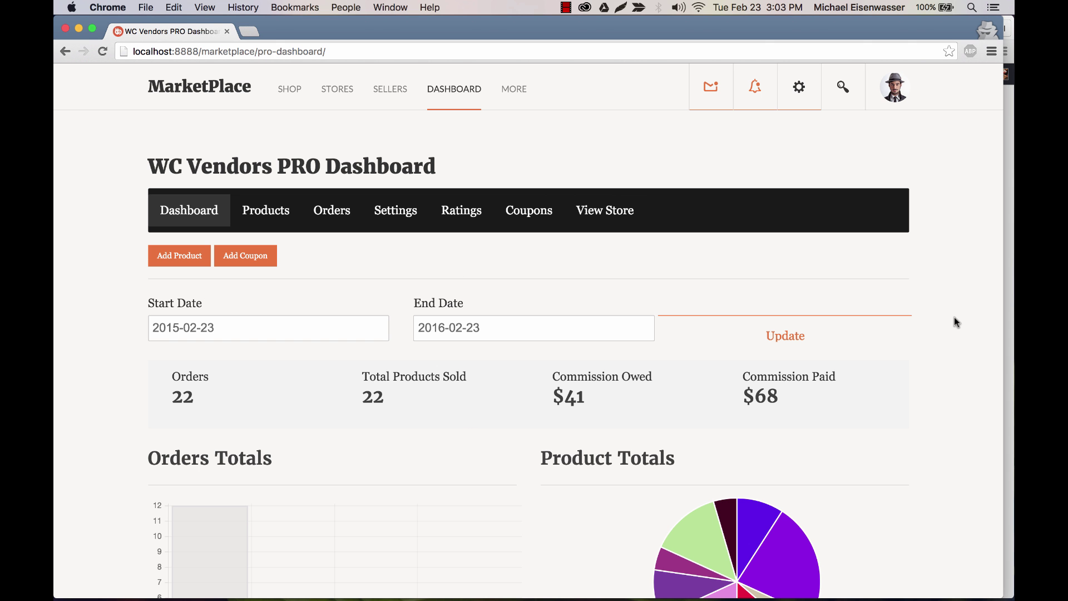
left_click(1007, 289)
Review the Pro tab options, highlighting the wcv_pro_dashboard shortcode in the description
scroll(612, 328, "down", 3)
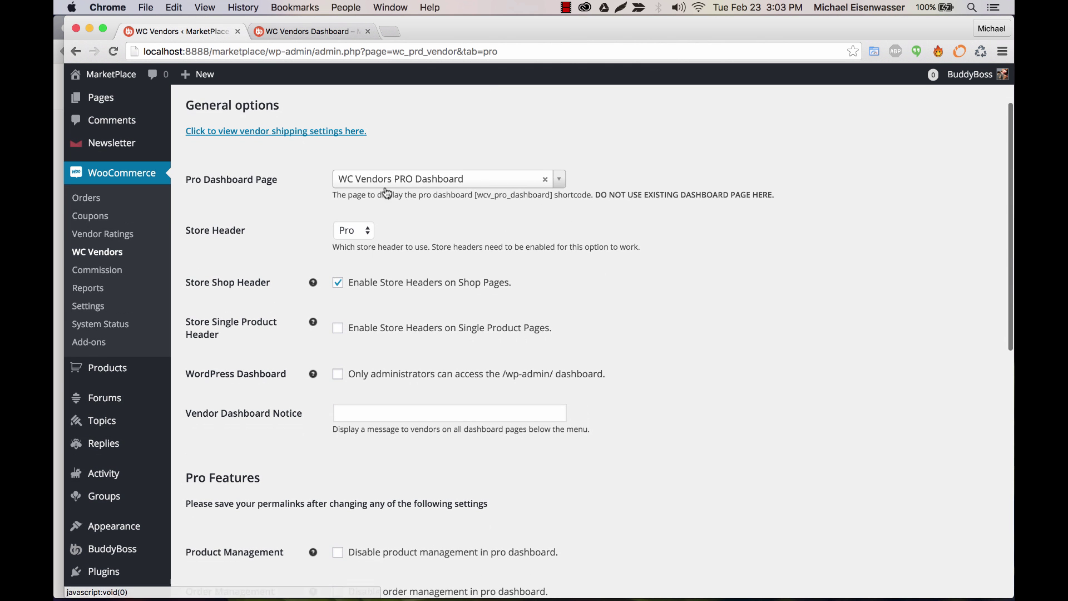
scroll(451, 231, "up", 2)
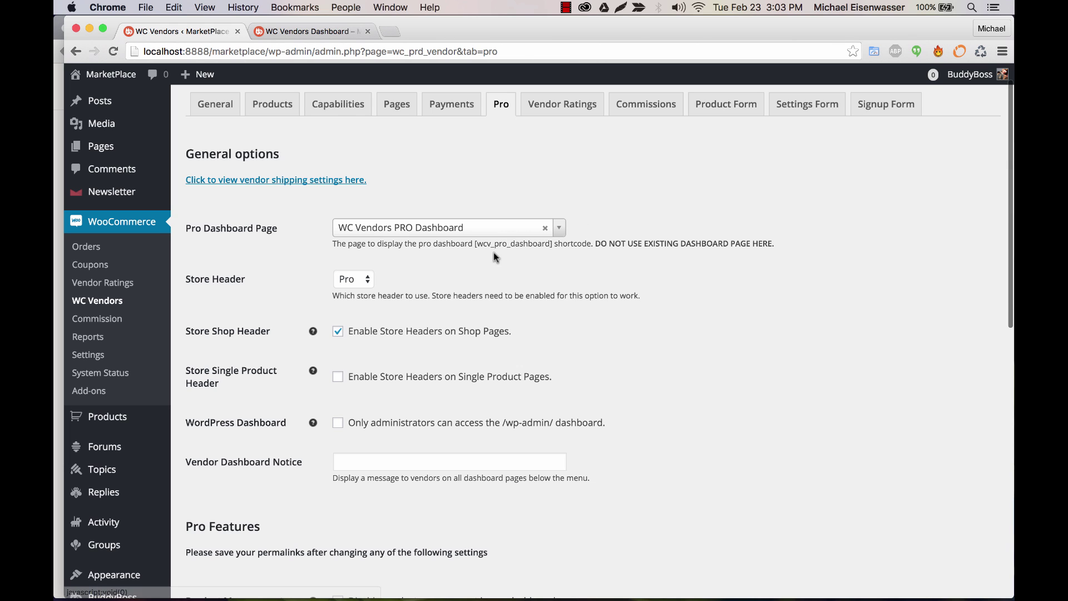
left_click_drag(475, 242, 538, 241)
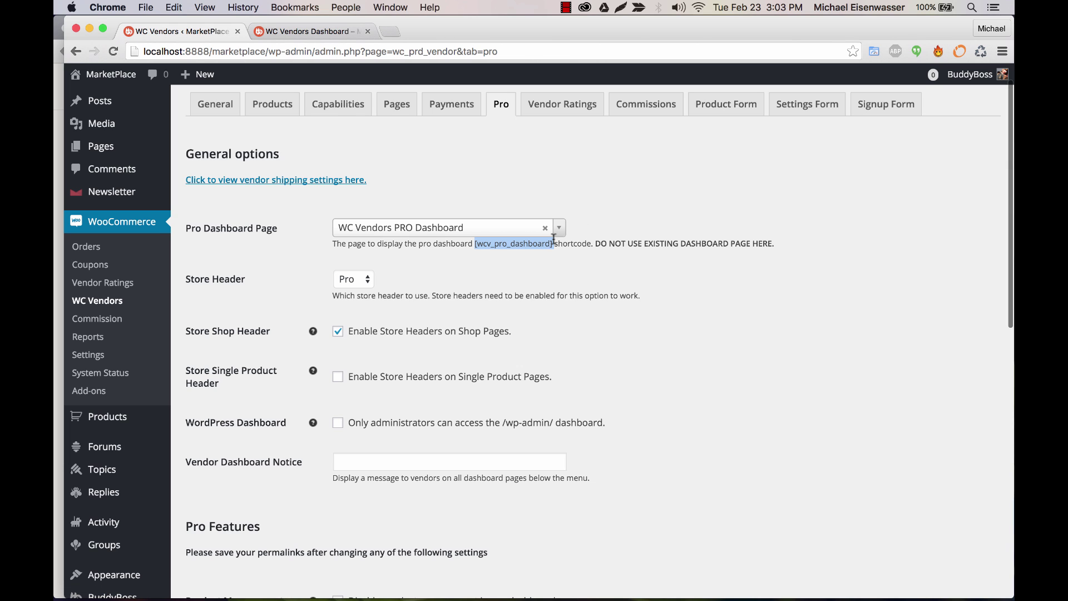
left_click(516, 192)
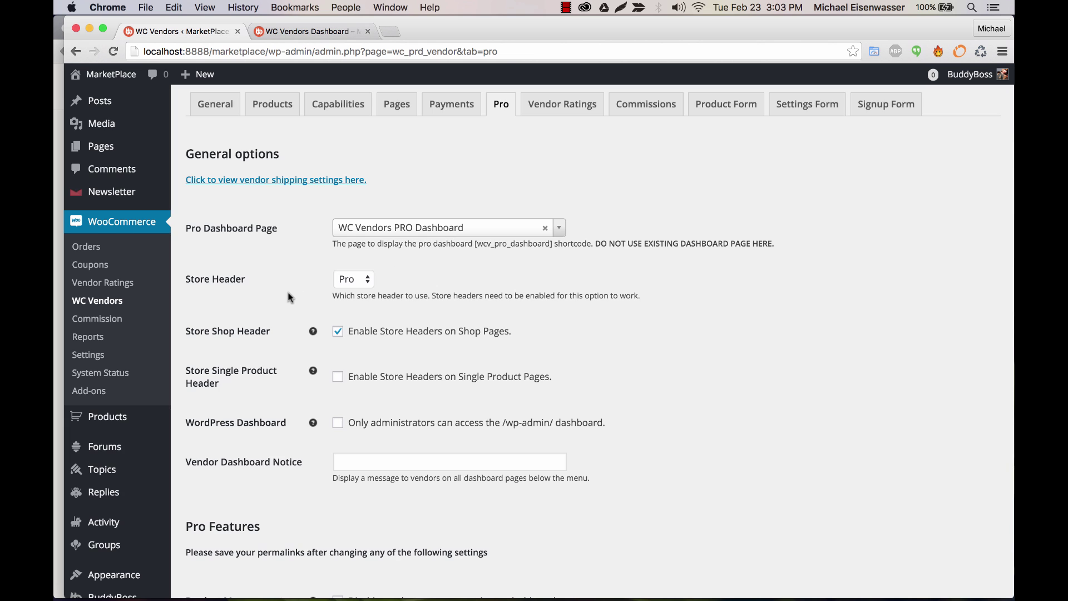
Keep the Store Header on Pro, review Pro Features, and open the Vendor Ratings settings
scroll(289, 298, "down", 1)
left_click(364, 238)
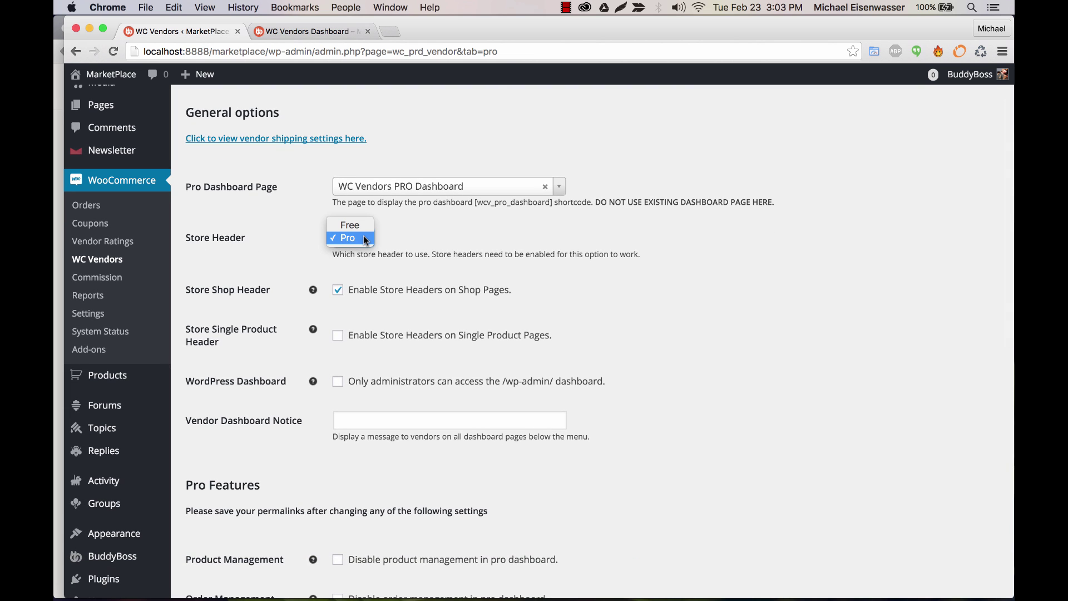
left_click(366, 238)
scroll(291, 239, "down", 2)
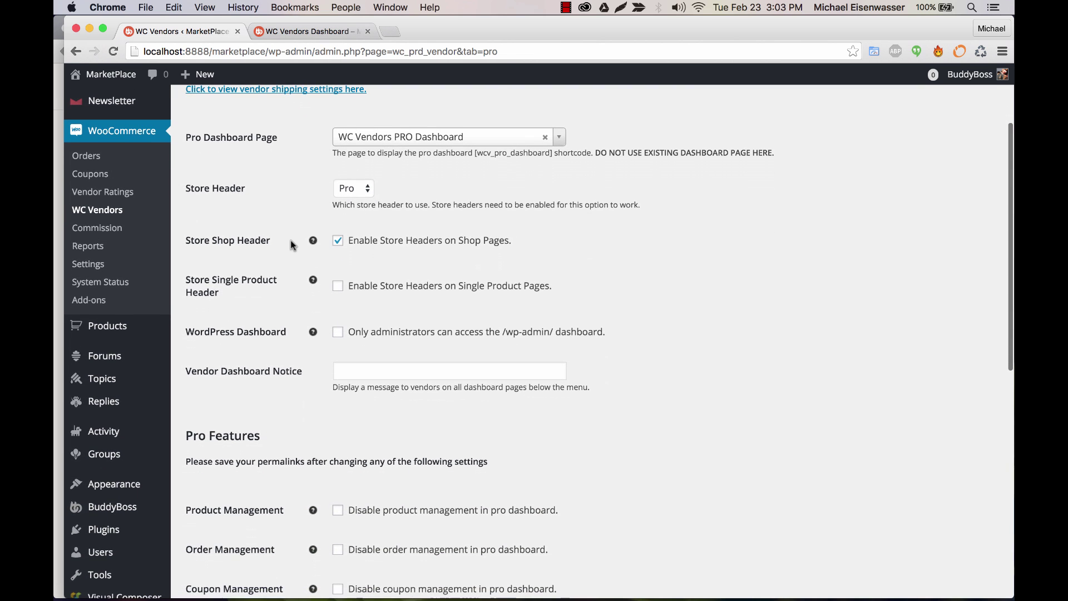
scroll(456, 287, "down", 15)
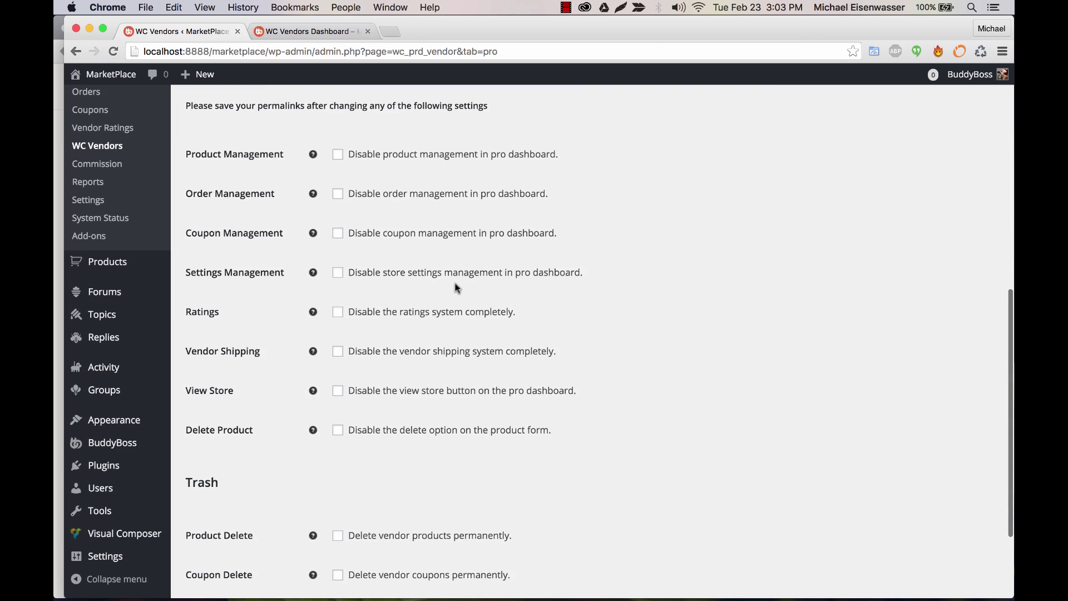
scroll(457, 286, "up", 20)
left_click(570, 140)
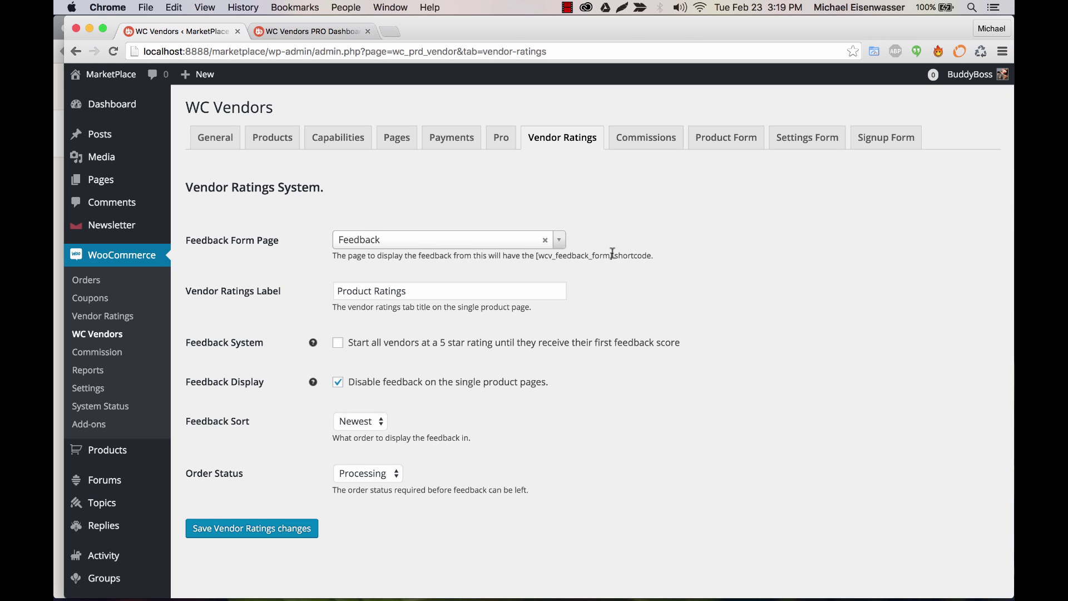
left_click_drag(612, 253, 537, 255)
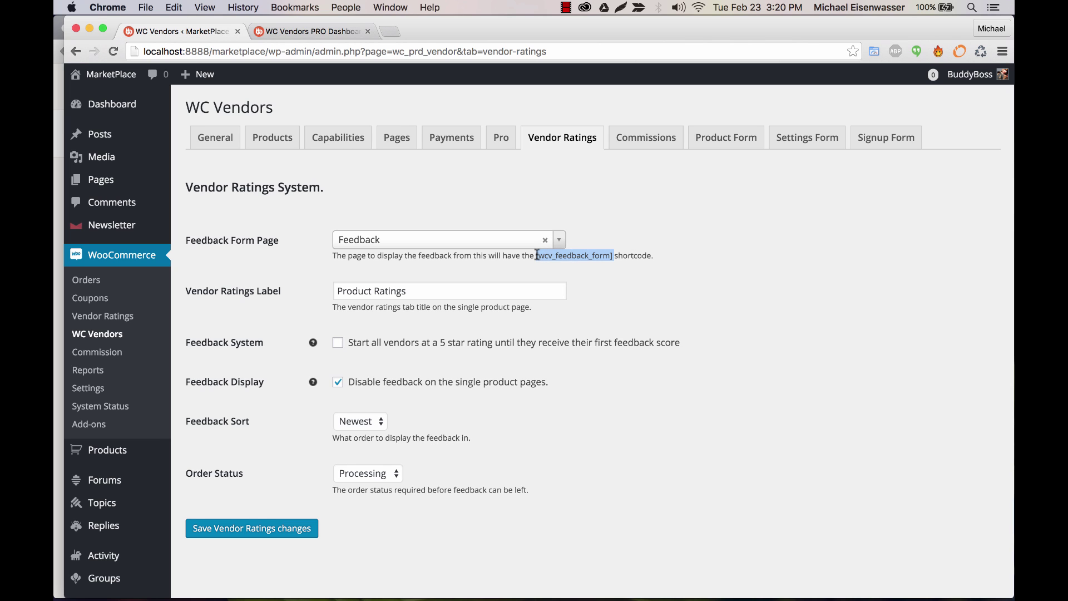
left_click(485, 167)
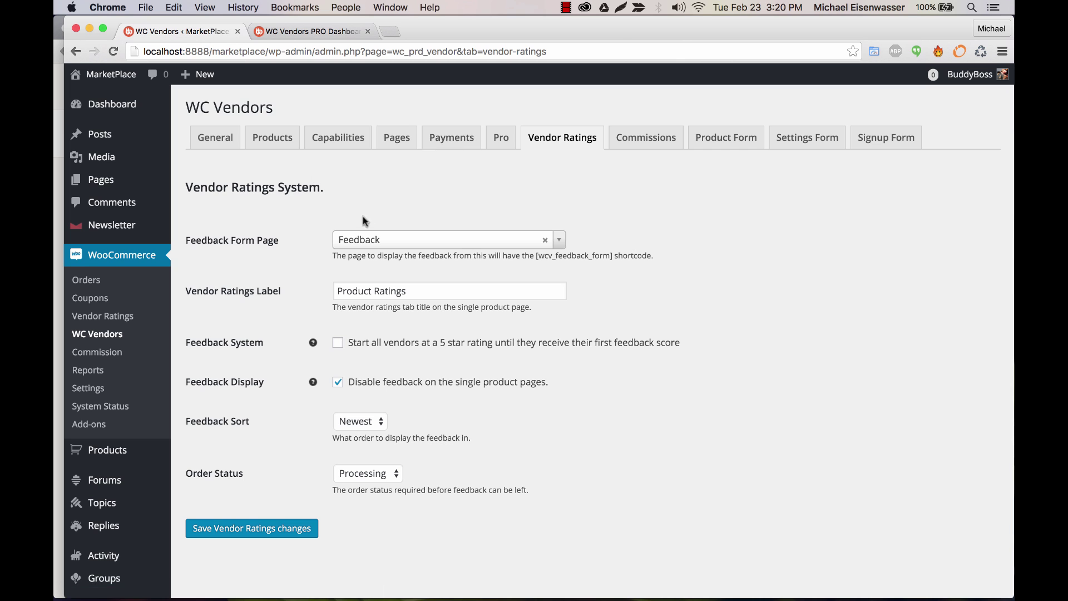
On the storefront, open the member's order history and review Recent Orders
left_click(55, 317)
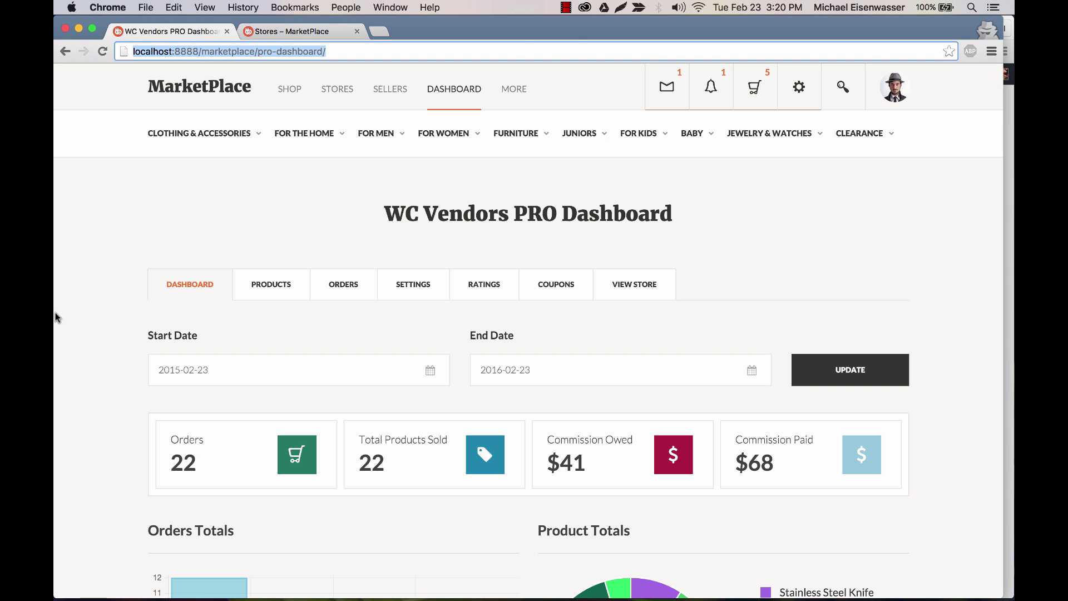
mouse_move(892, 88)
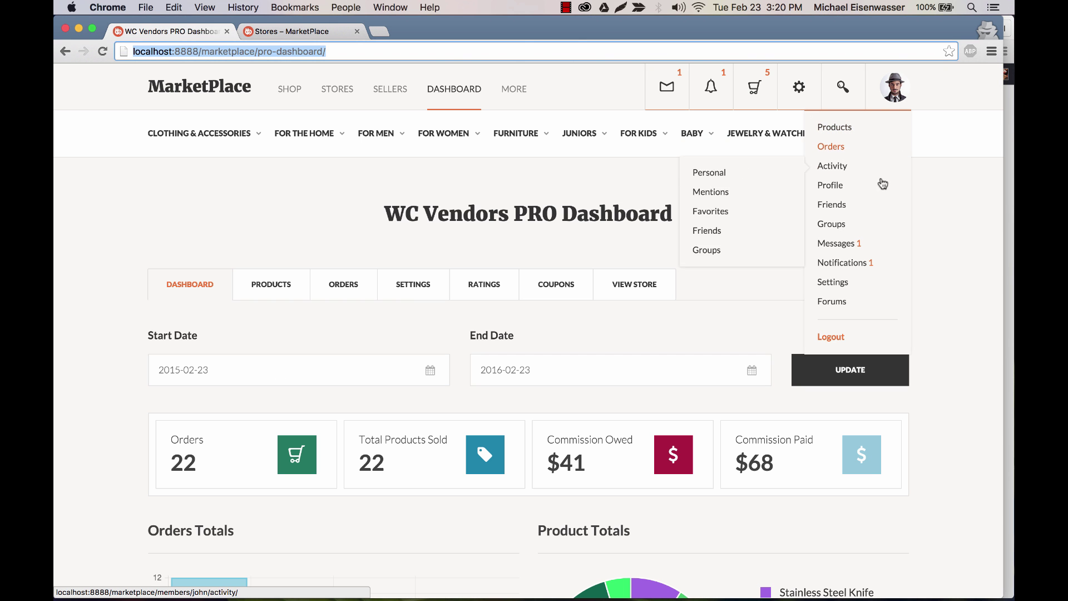
mouse_move(835, 146)
left_click(706, 153)
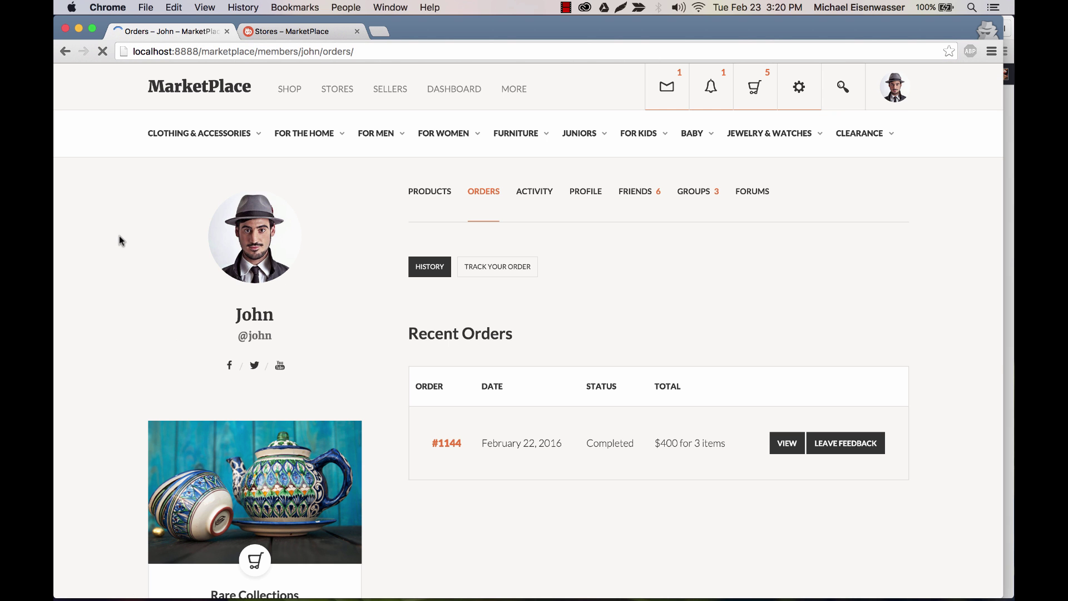
scroll(119, 235, "down", 1)
scroll(622, 293, "down", 5)
scroll(623, 291, "up", 3)
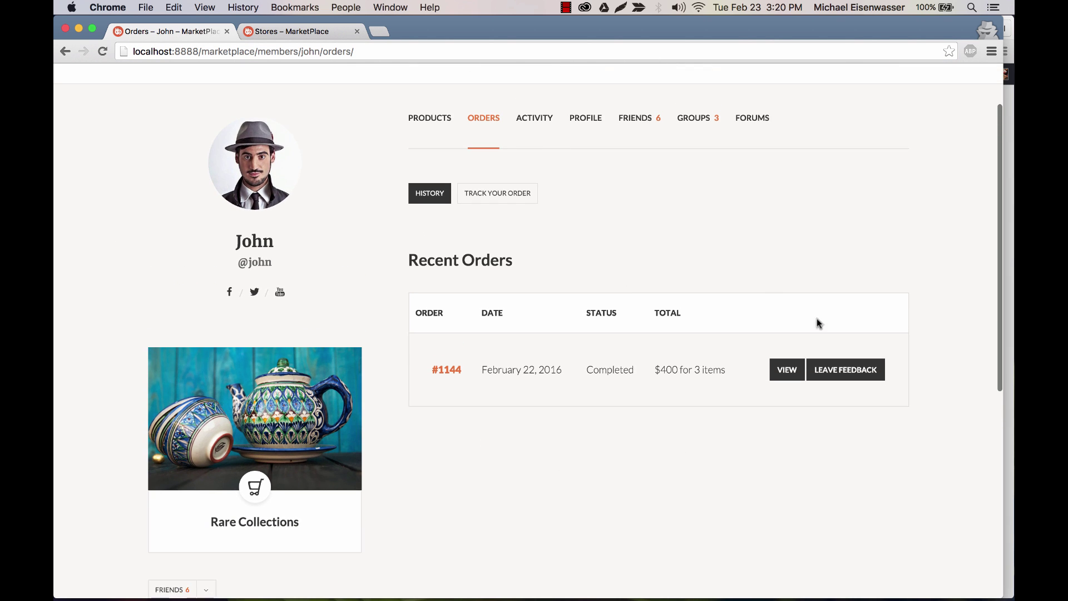
scroll(597, 231, "up", 3)
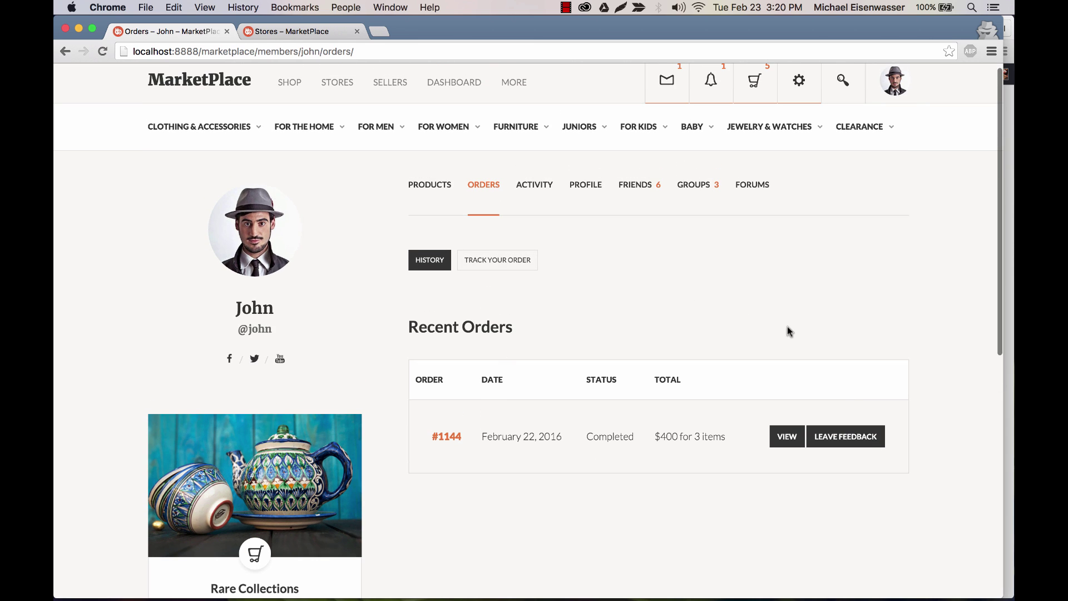
Open the LEAVE FEEDBACK form for order #1144 and scroll through it
left_click(840, 435)
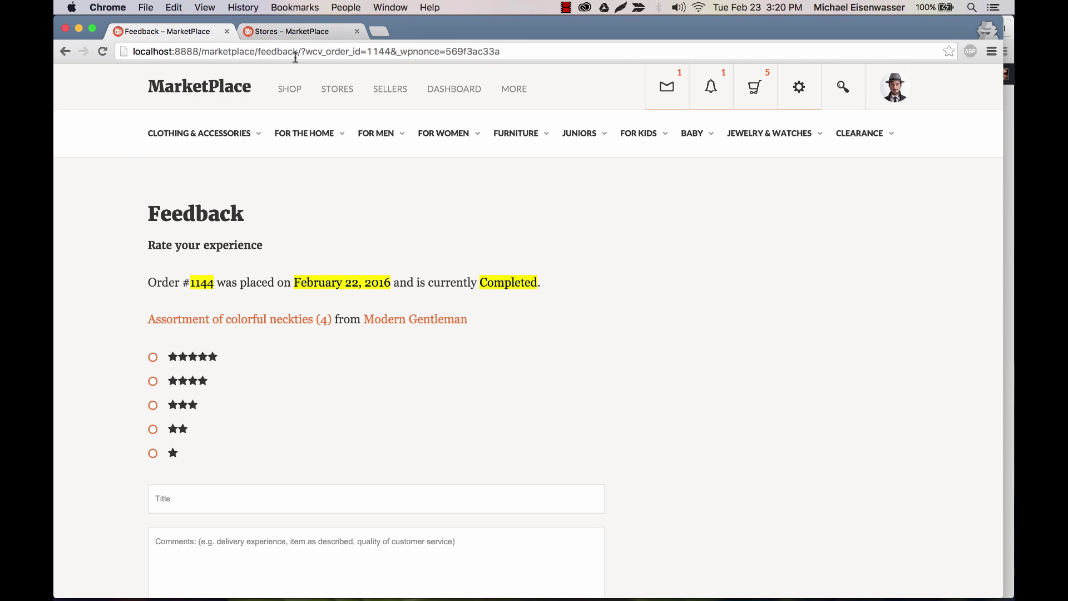
scroll(100, 252, "down", 5)
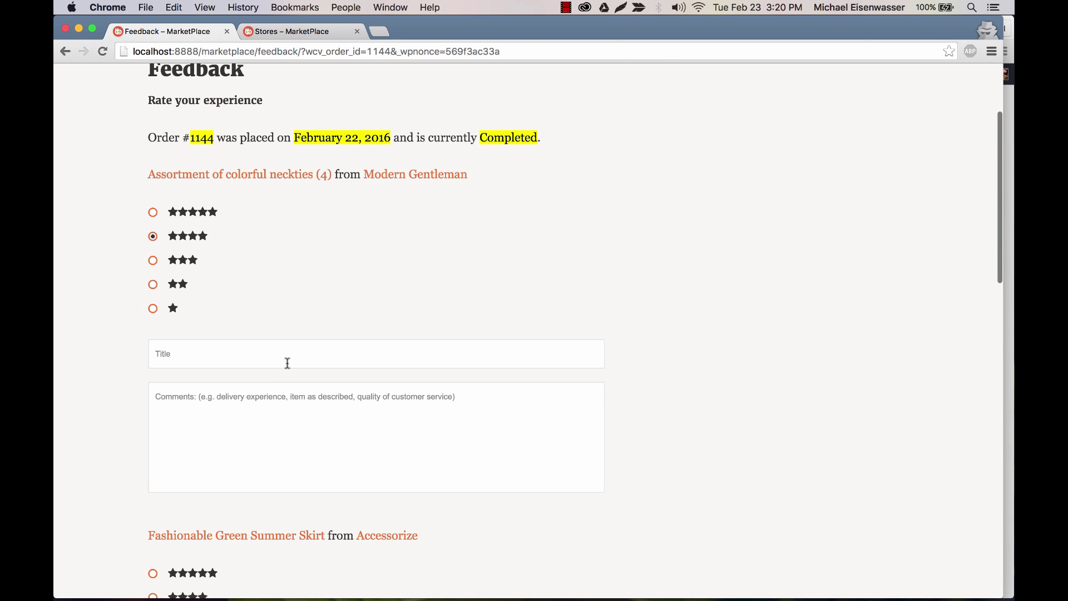
scroll(288, 362, "down", 4)
scroll(288, 363, "up", 3)
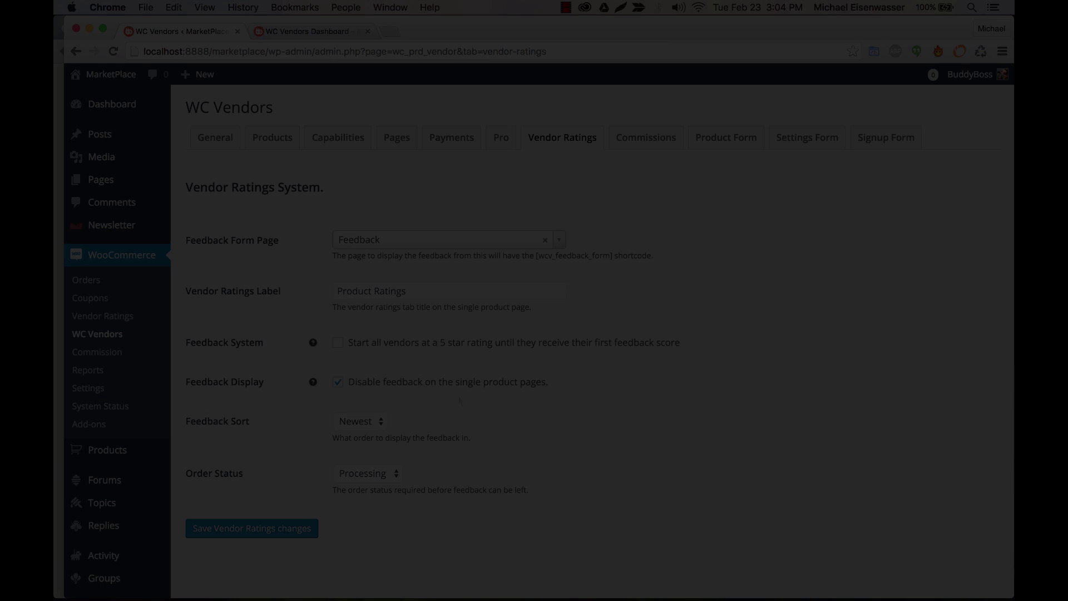
Review the Commissions settings, then the Product Form settings with all fields unhidden and 4 gallery images
left_click(671, 145)
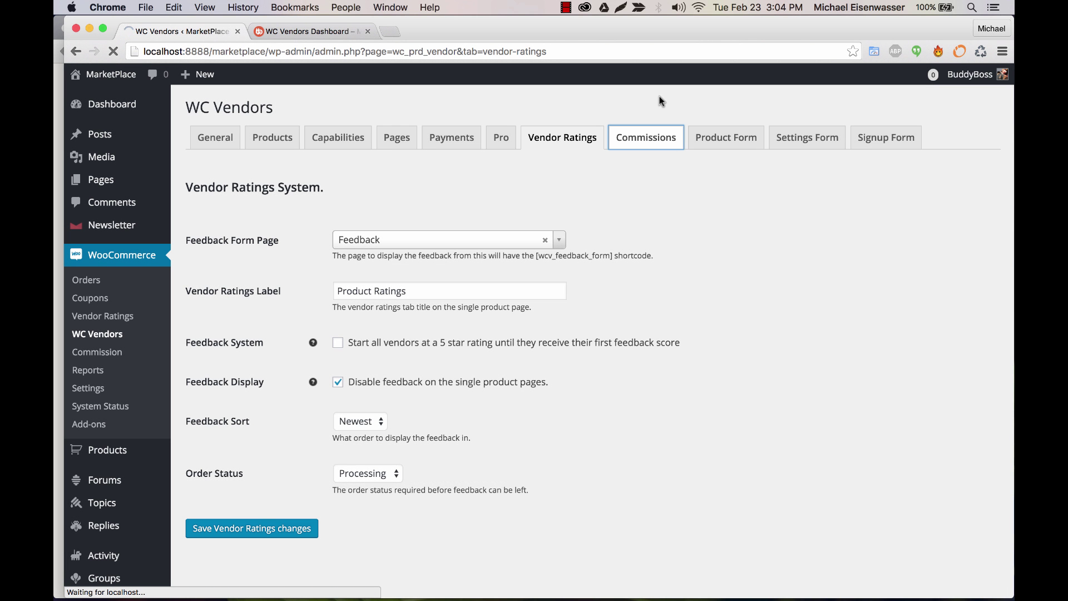
scroll(610, 202, "down", 1)
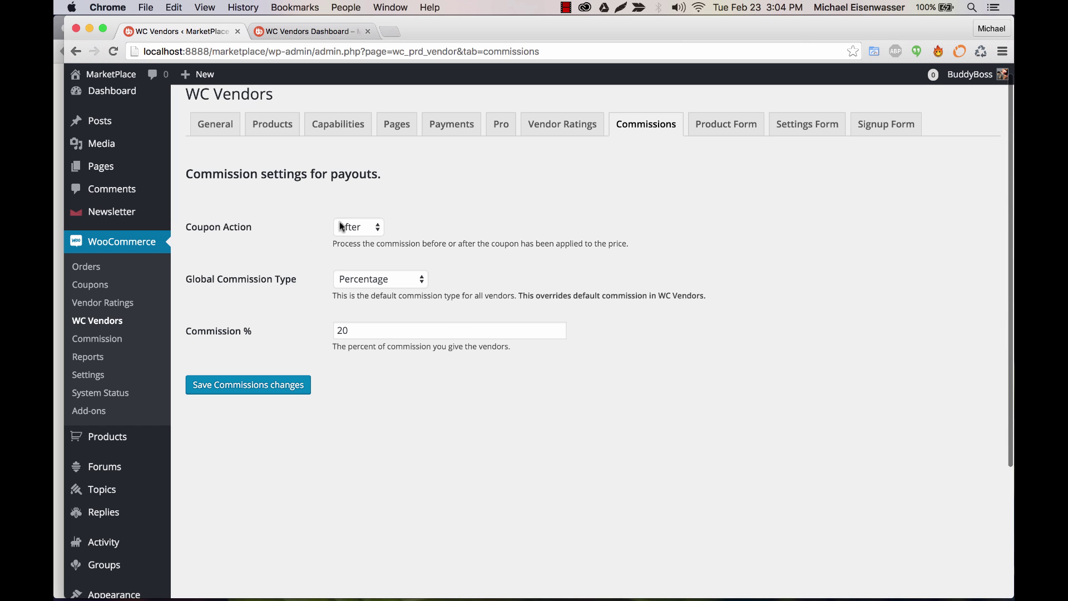
left_click(739, 125)
scroll(700, 329, "down", 6)
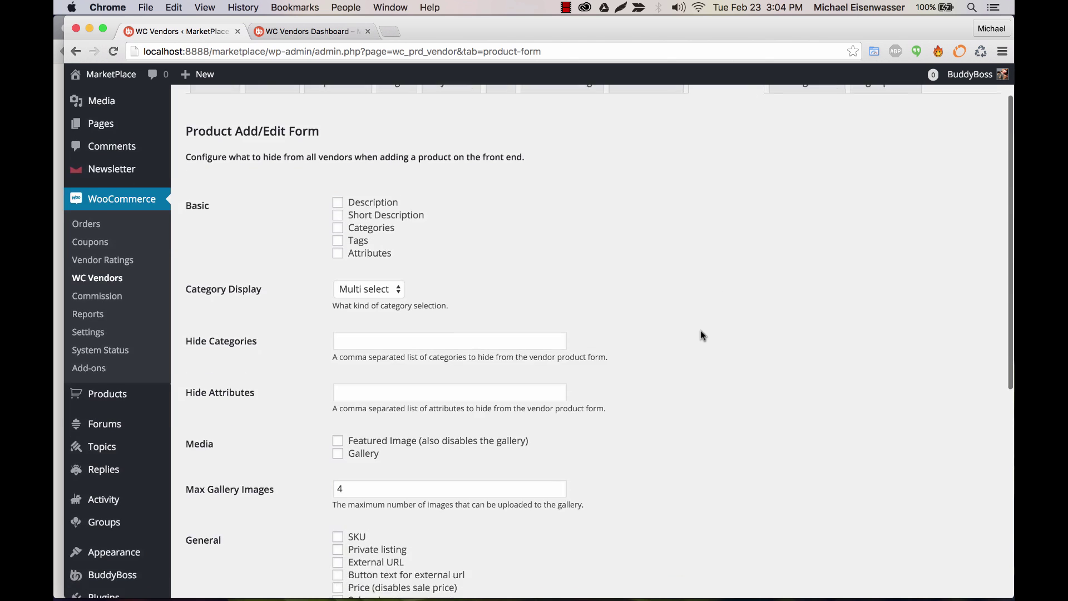
scroll(700, 332, "down", 1)
scroll(700, 332, "up", 8)
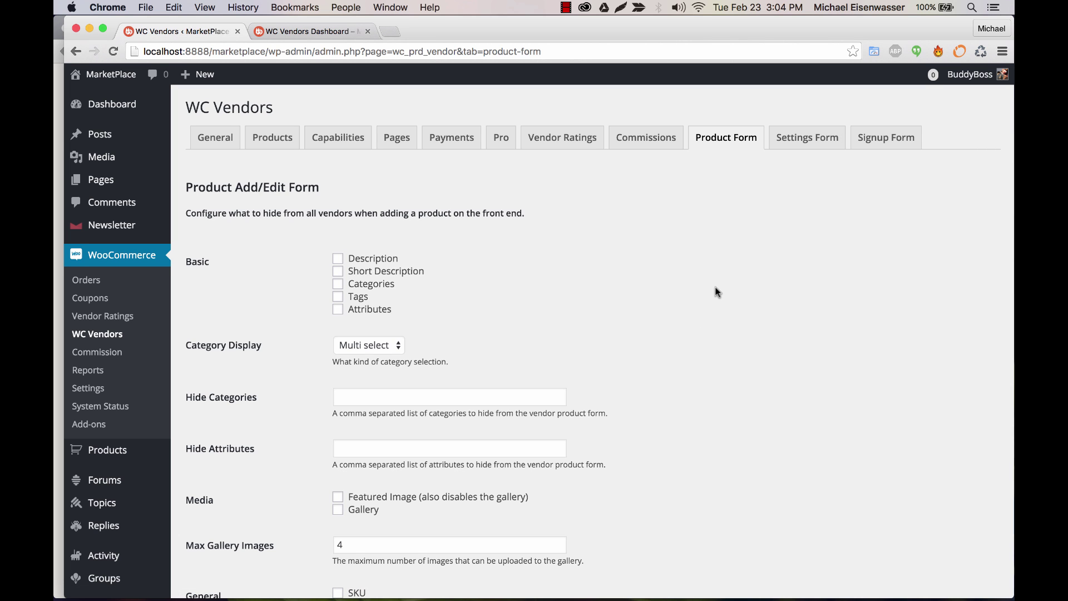
scroll(262, 446, "down", 5)
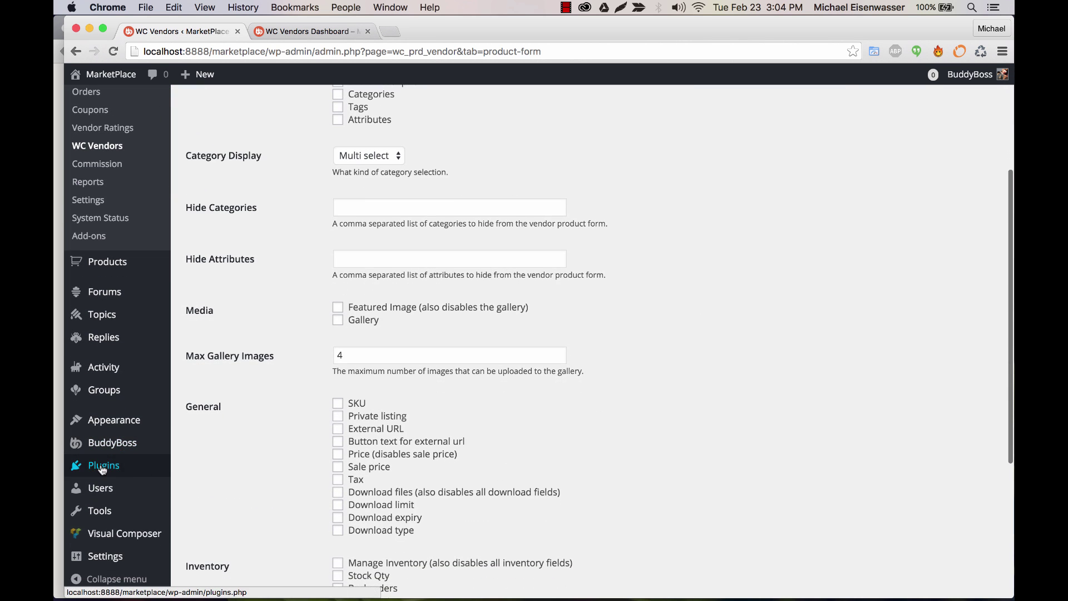
Activate the MarketPlace plugin in Installed Plugins so all 11 plugins are active
left_click(84, 465)
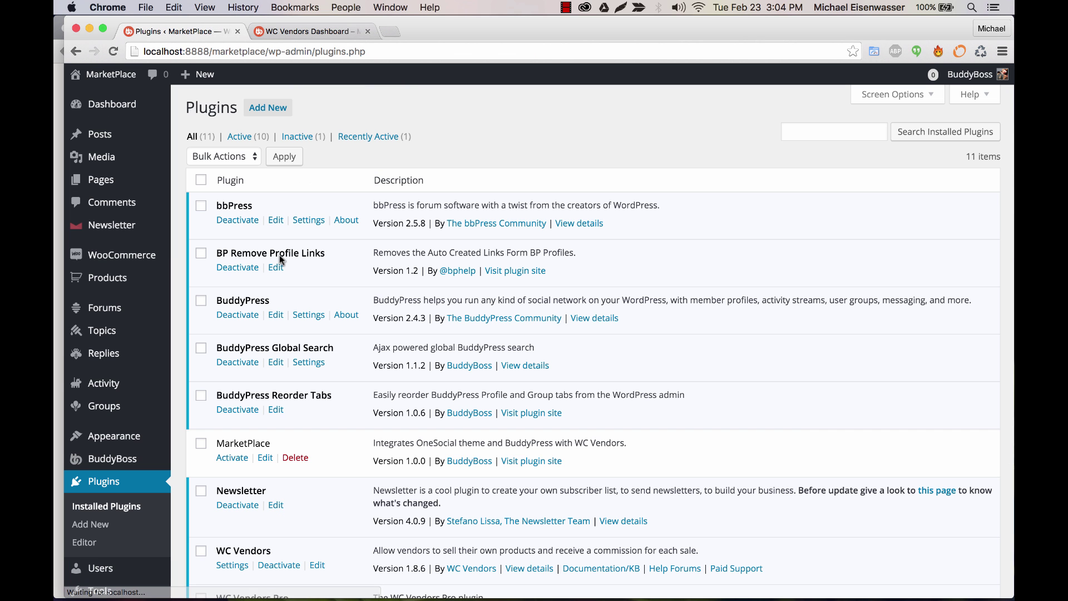
scroll(280, 255, "down", 1)
scroll(279, 255, "down", 5)
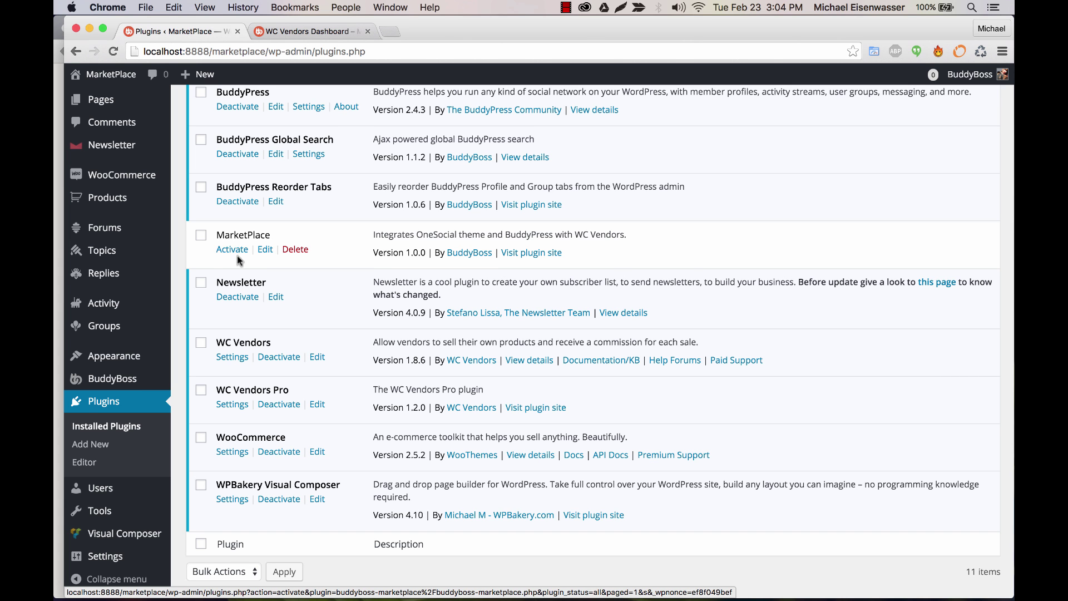
scroll(237, 256, "up", 5)
scroll(249, 419, "down", 1)
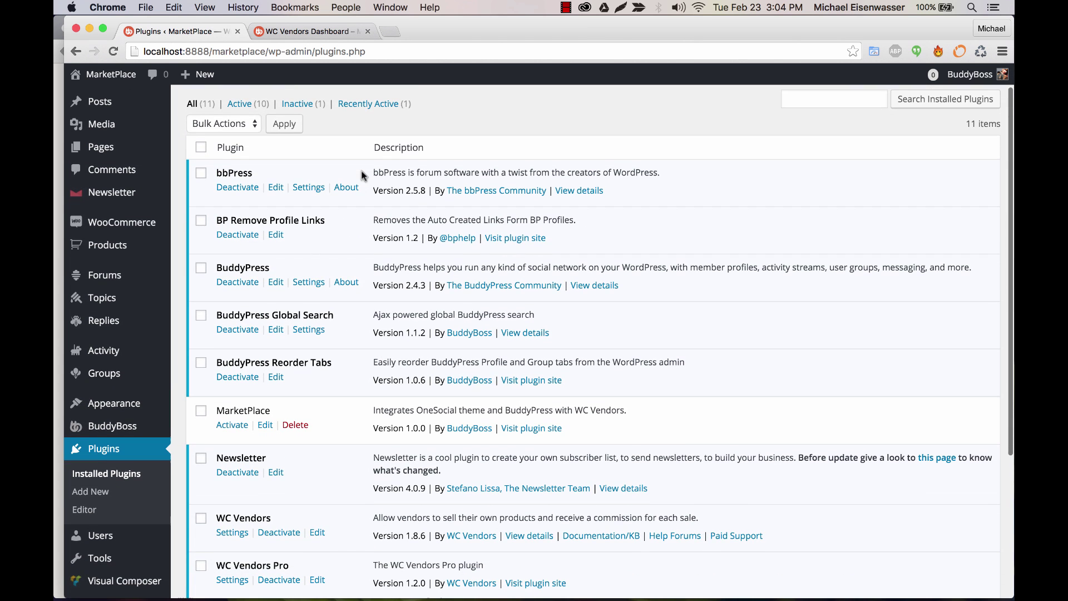
left_click(247, 422)
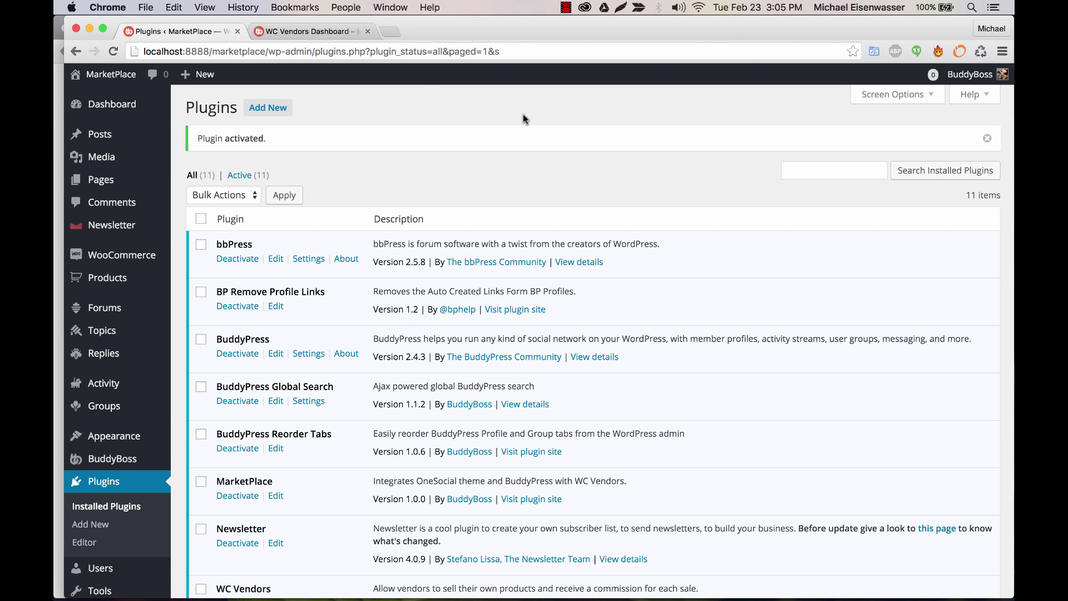
left_click(55, 116)
Reload the WC Vendors PRO Dashboard and look over its new styling
scroll(84, 94, "up", 10)
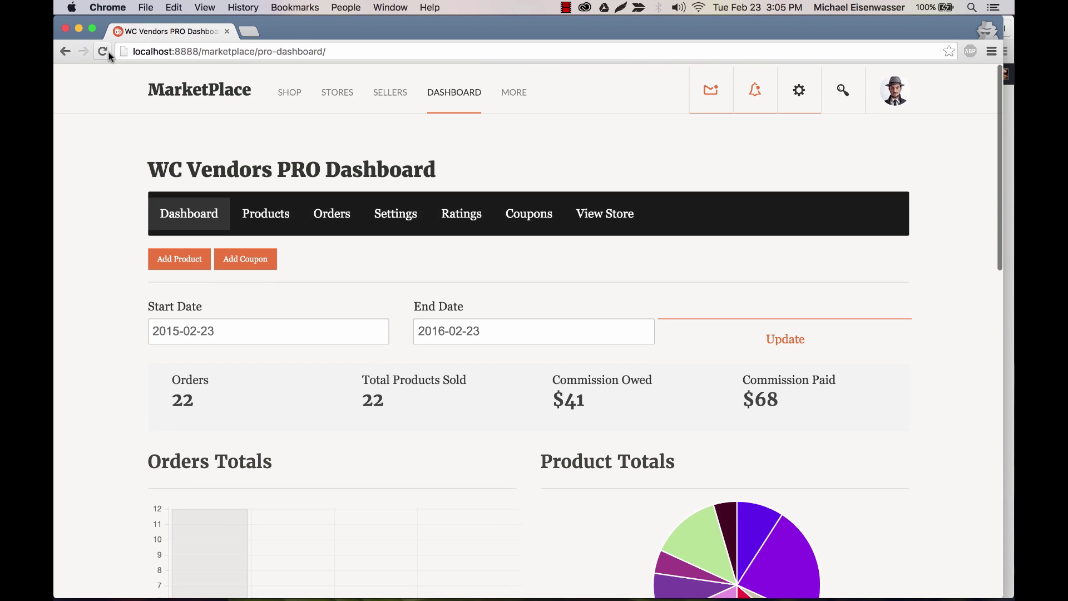
left_click(102, 51)
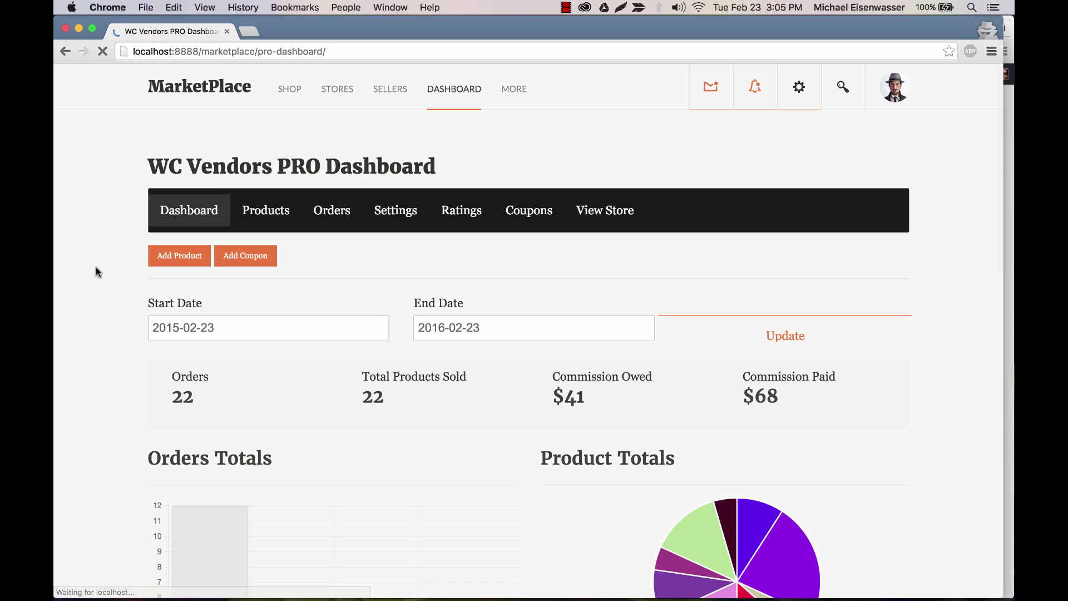
scroll(96, 267, "down", 15)
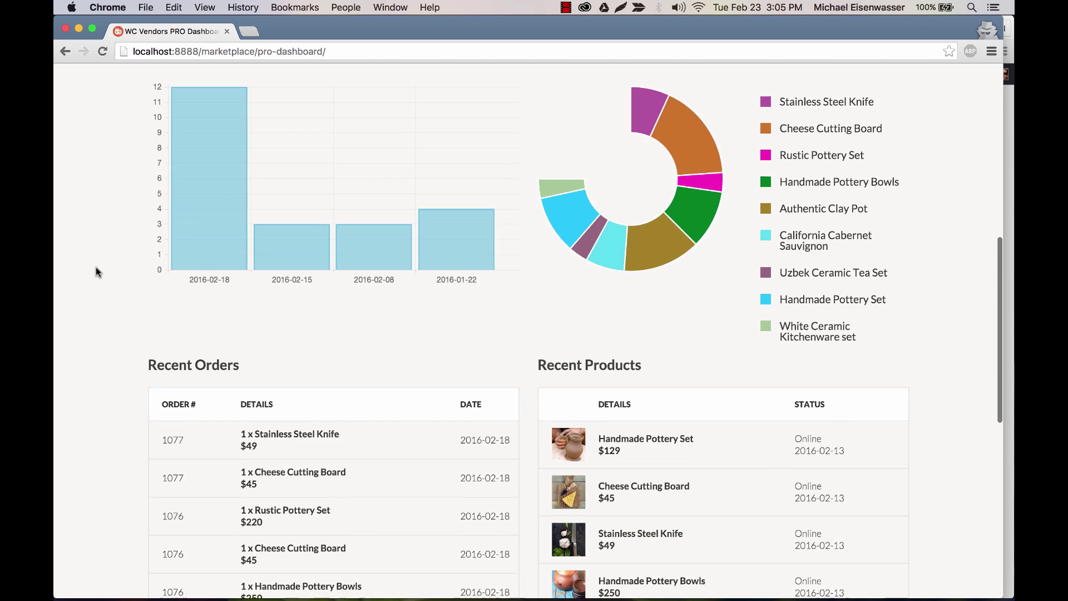
scroll(96, 267, "up", 15)
Open MORE > Dashboard (Free Version) to view the 02/01/2016–02/23/2016 Sales Report
mouse_move(508, 89)
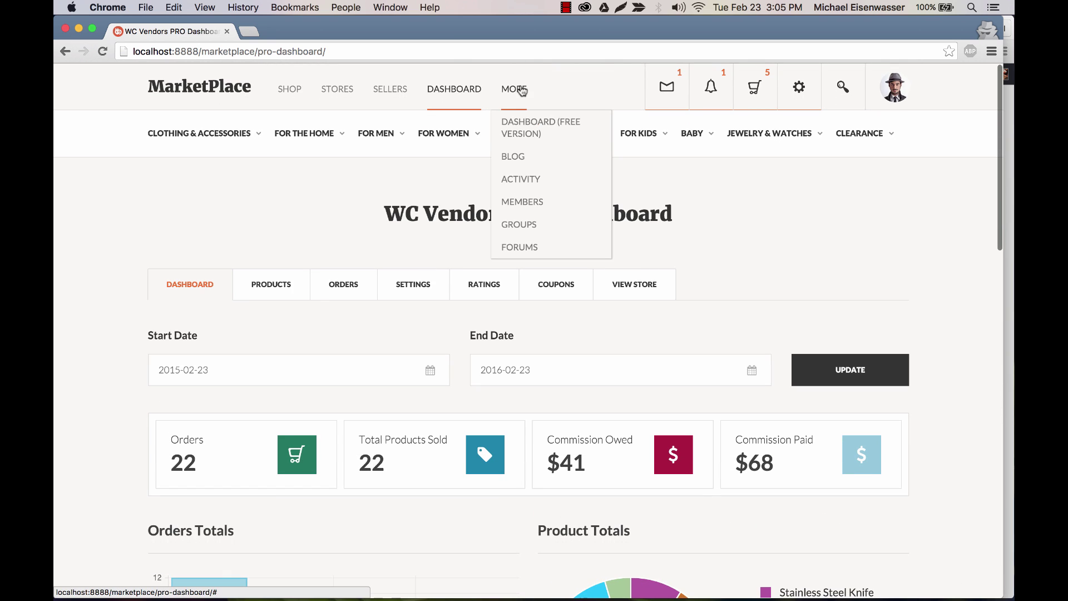
left_click(518, 125)
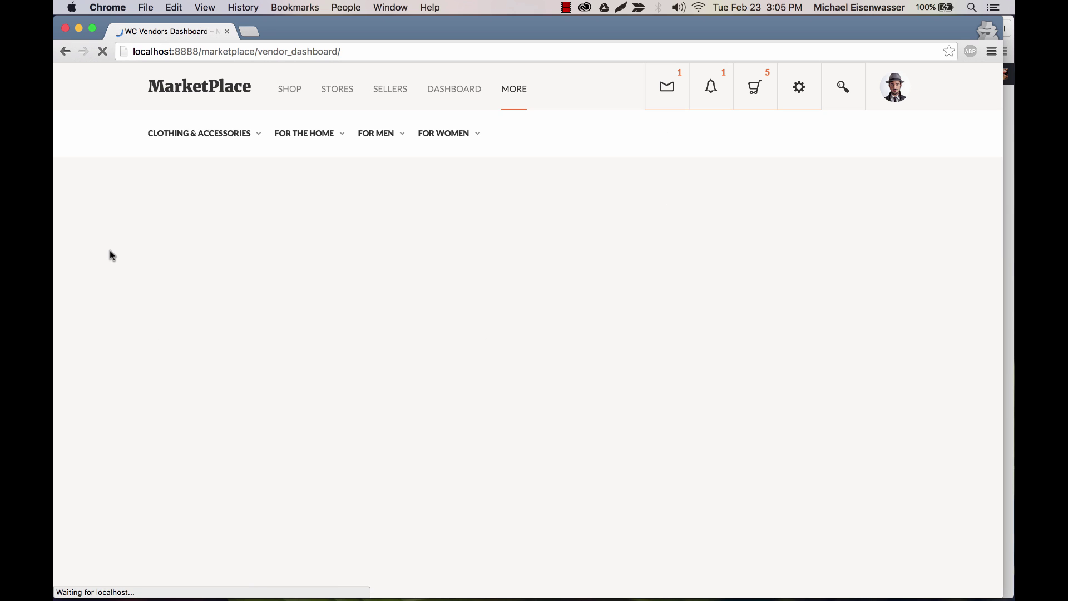
scroll(95, 232, "down", 10)
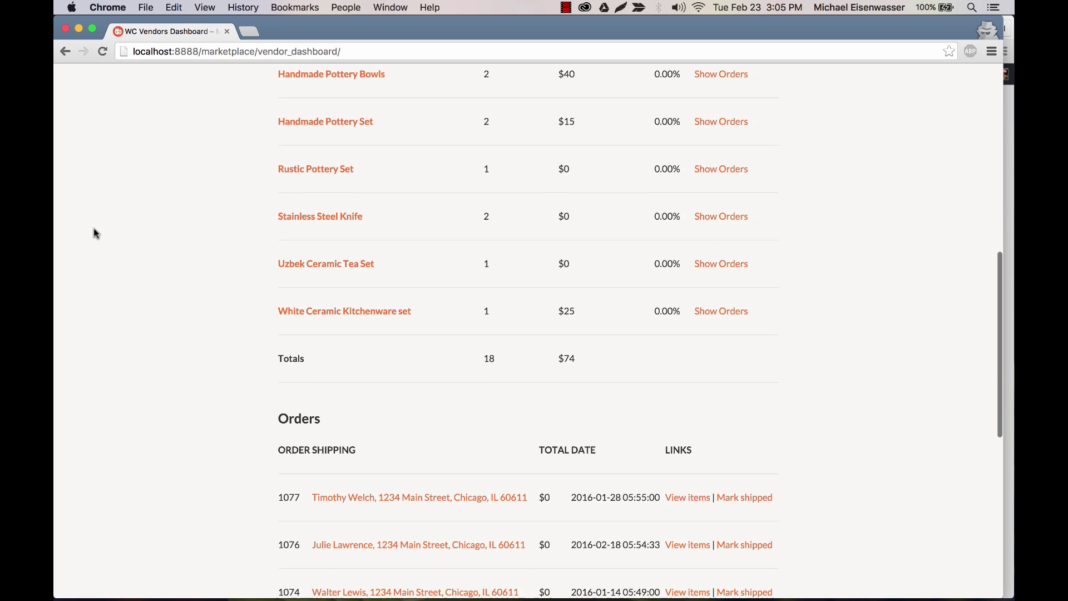
scroll(94, 228, "up", 10)
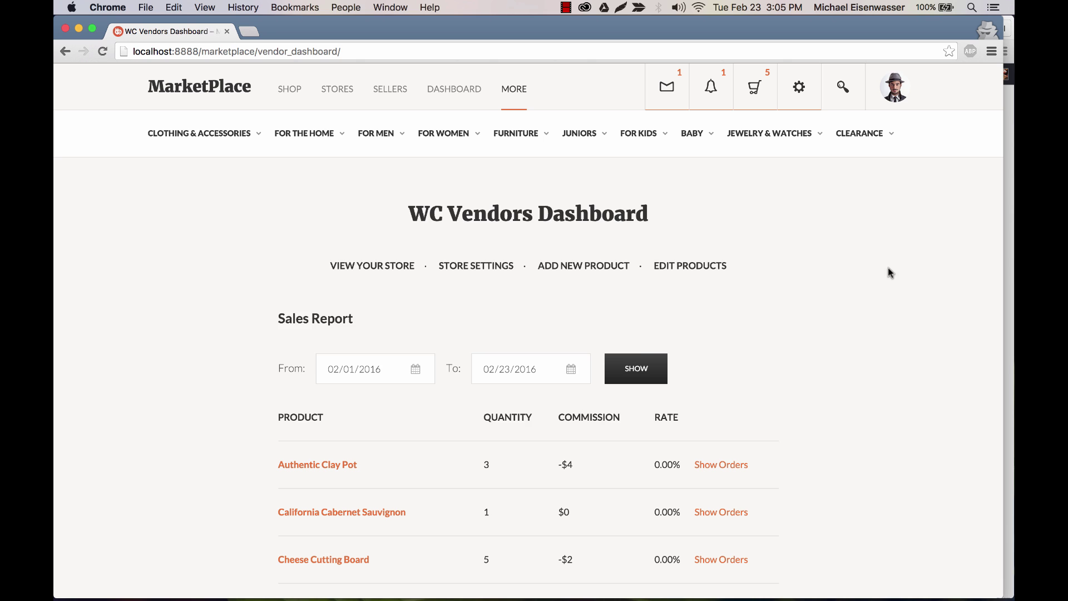
Save BuddyBoss MarketPlace General Settings with the Stores page for stores and Sellers page for sellers
left_click(1012, 264)
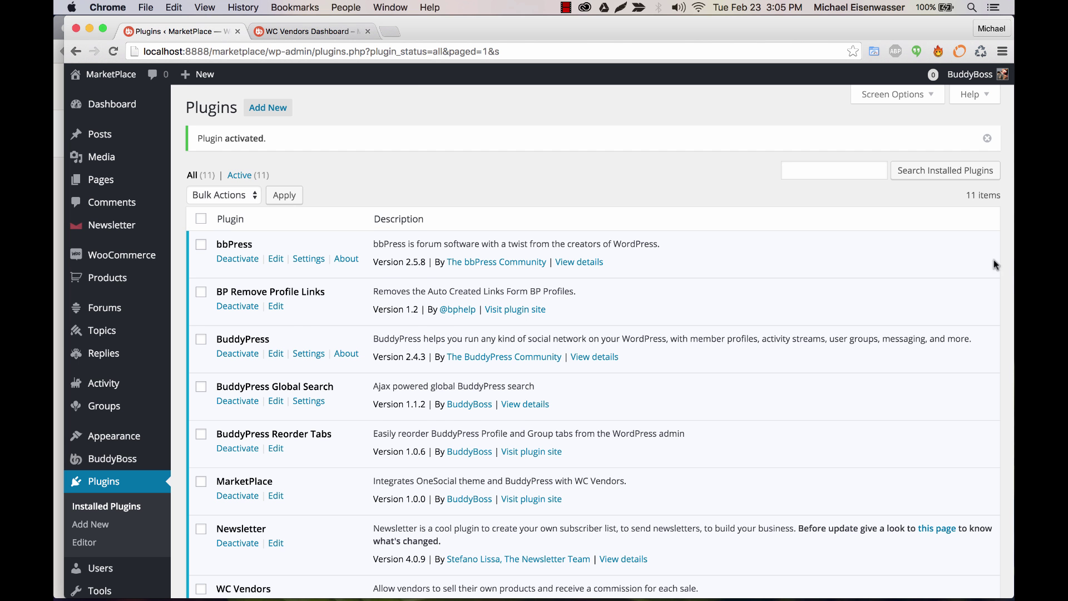
scroll(351, 240, "down", 5)
mouse_move(142, 385)
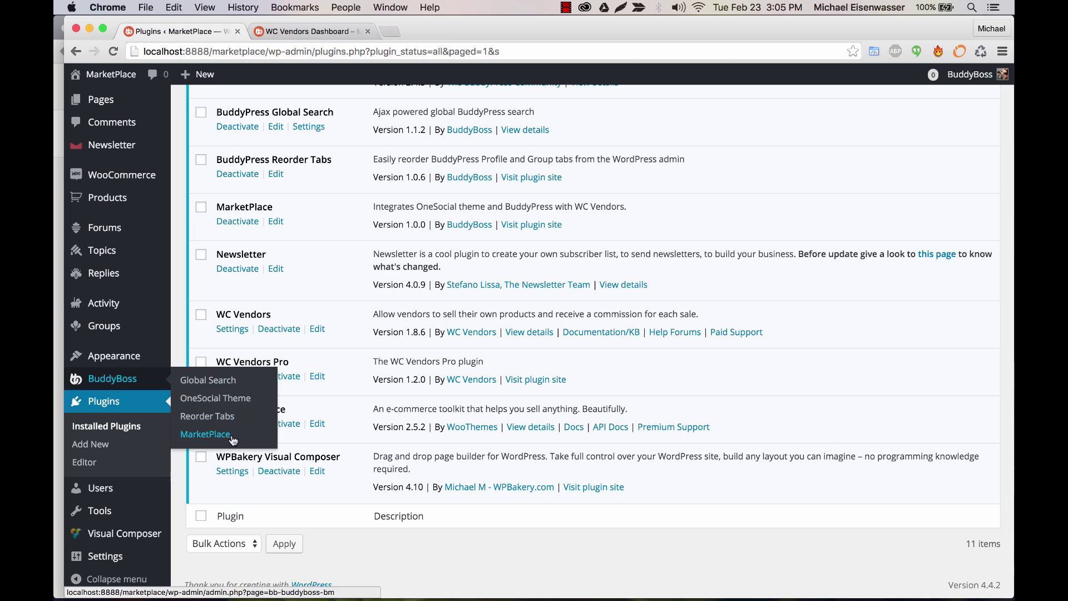
left_click(205, 434)
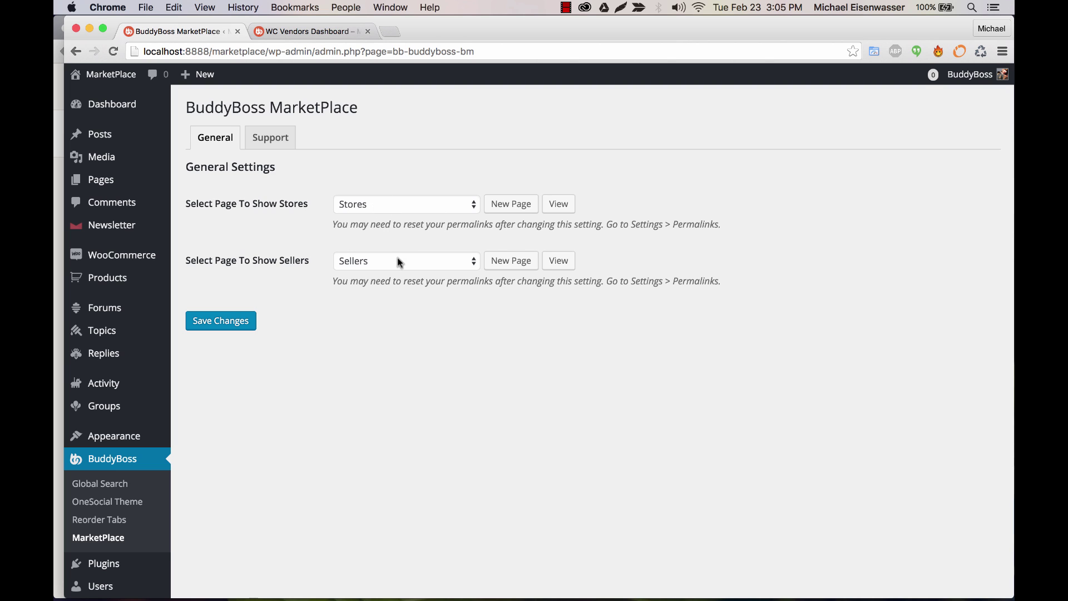
left_click(458, 209)
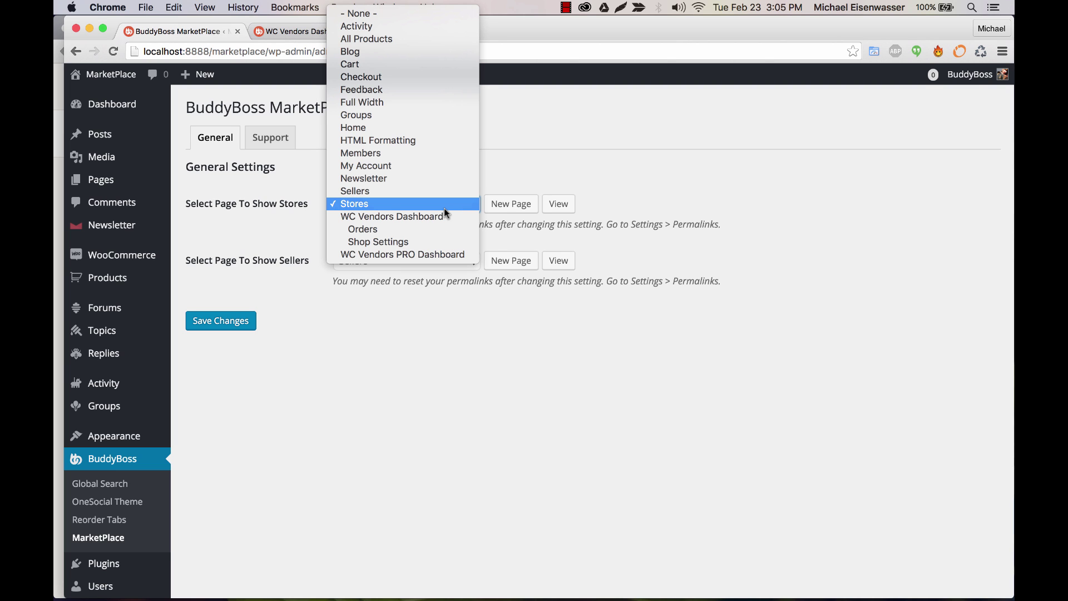
left_click(444, 210)
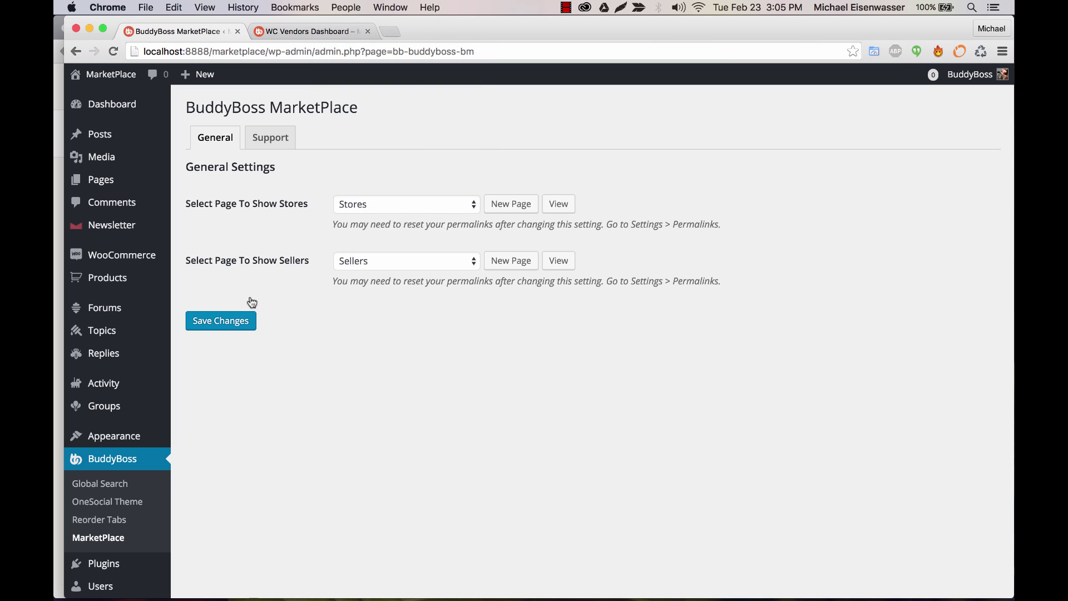
left_click(224, 323)
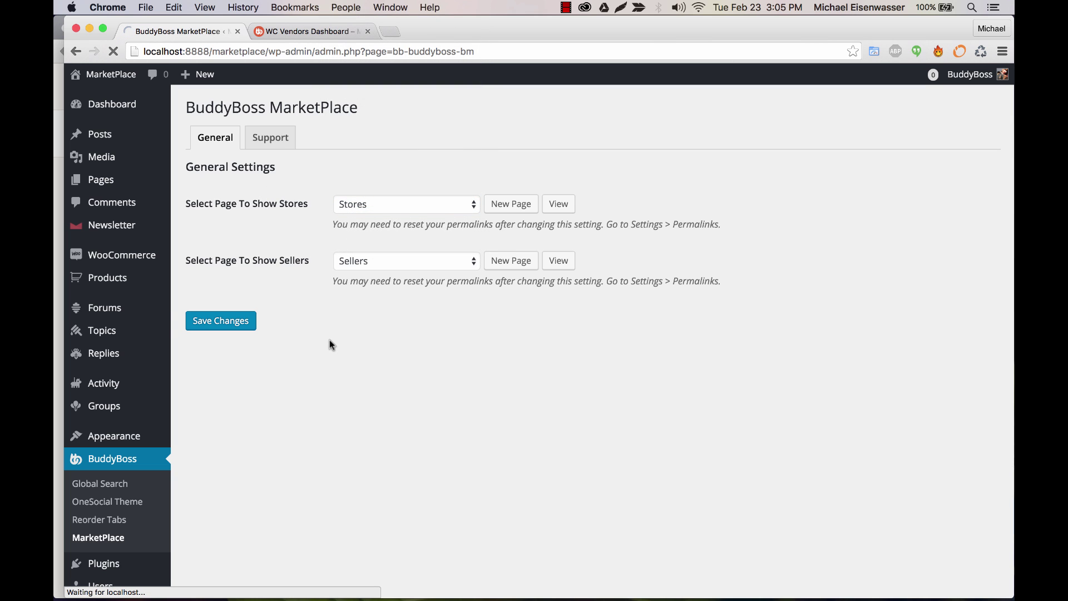
Browse the MarketPlace Stores listing page on the front end
left_click(319, 34)
left_click(344, 92)
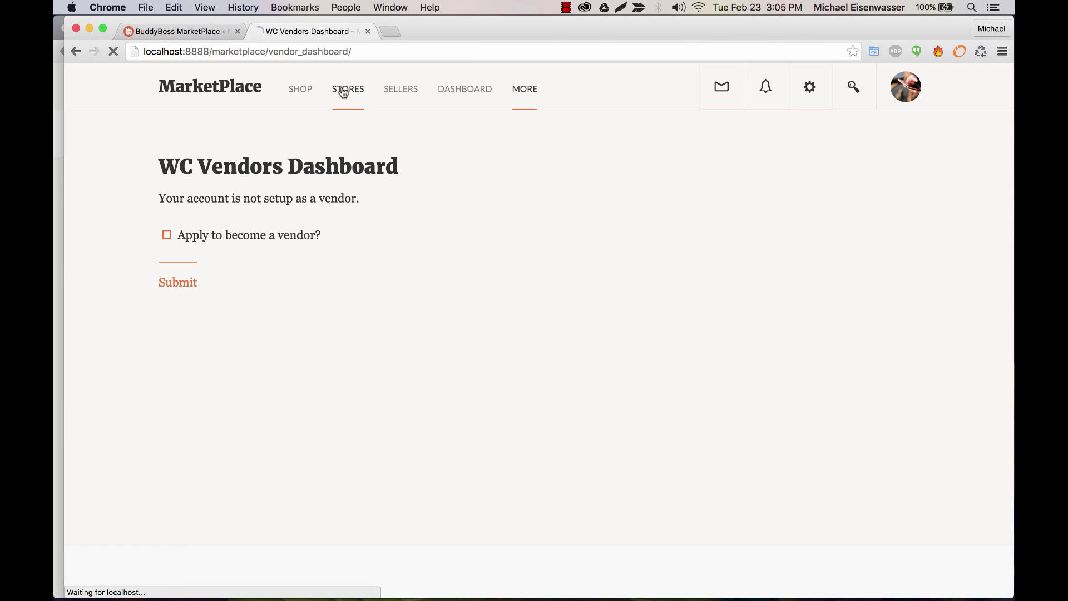
scroll(102, 298, "down", 5)
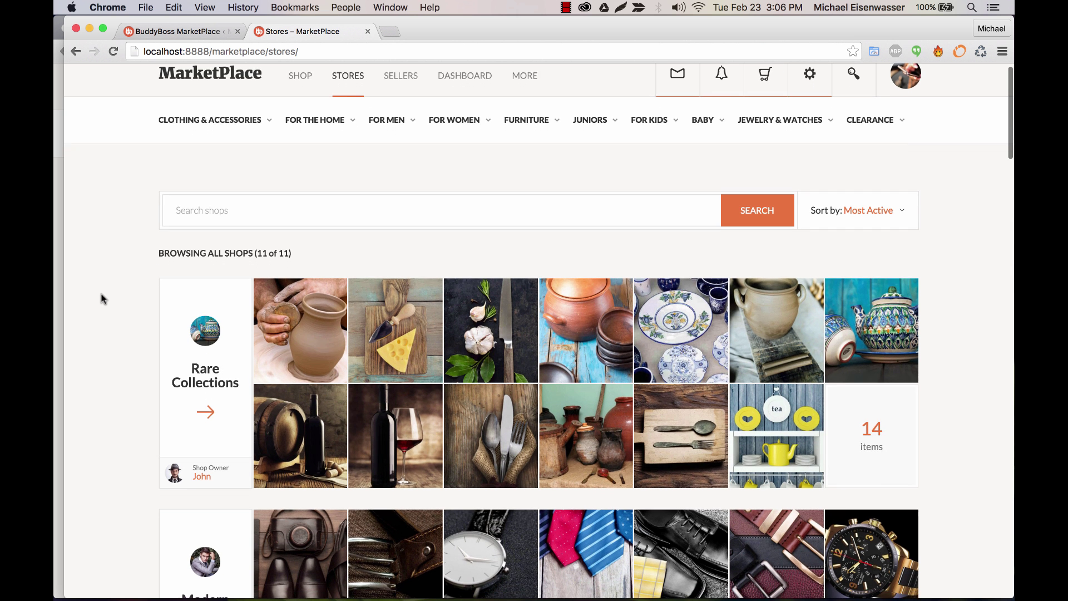
scroll(102, 299, "down", 15)
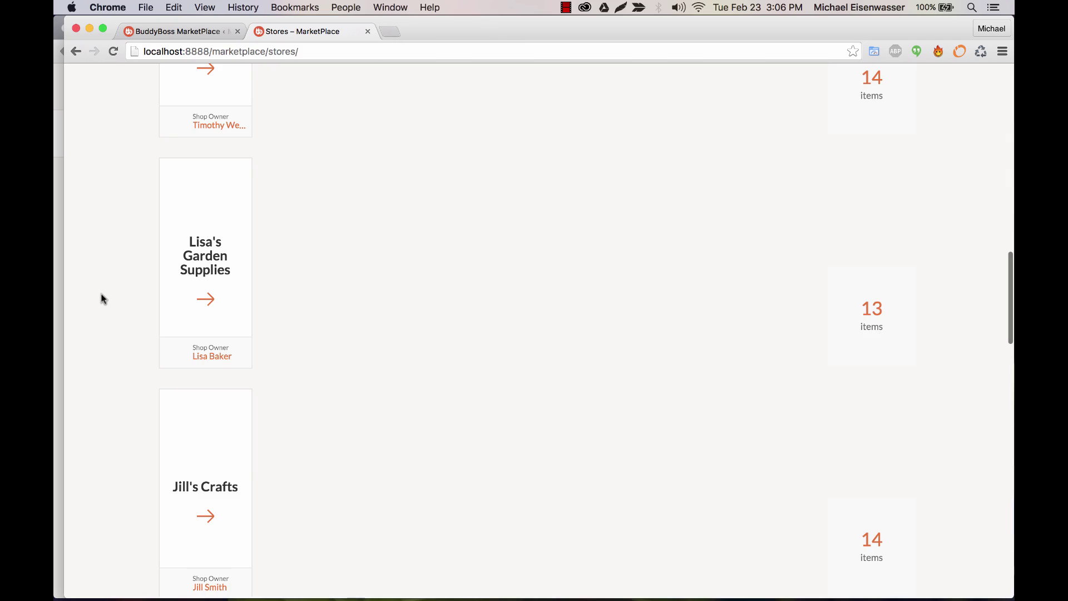
scroll(103, 299, "up", 20)
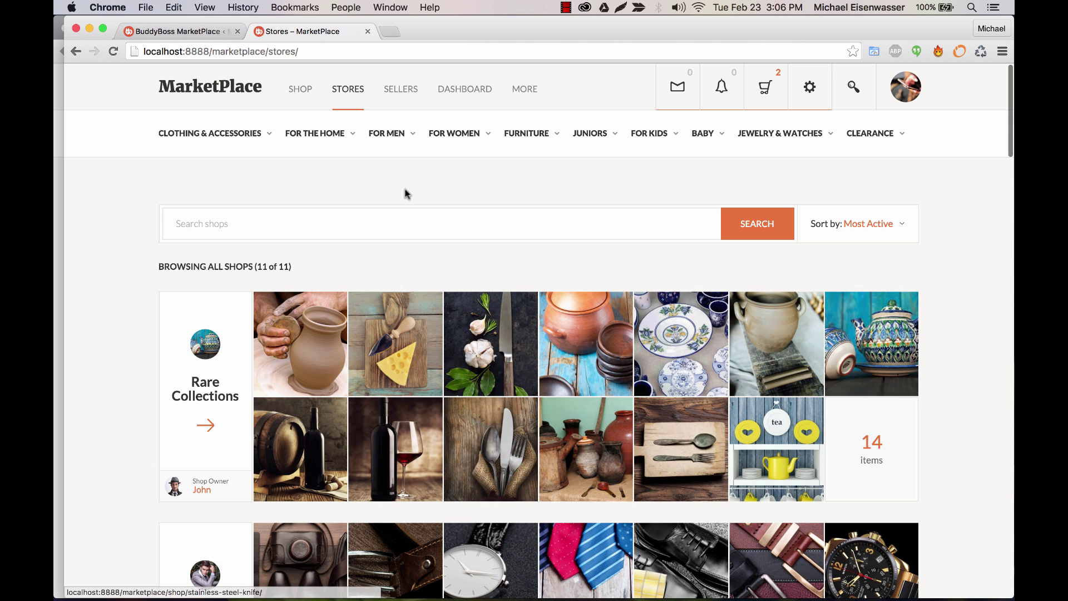
Browse the Sellers directory, then return to the Stores listing
left_click(400, 89)
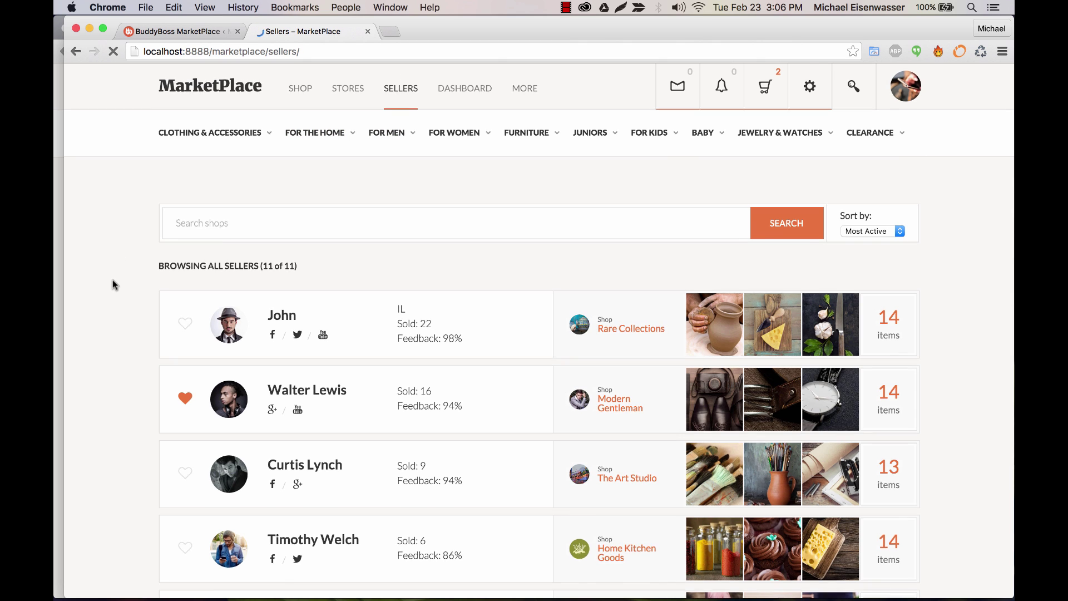
scroll(112, 280, "down", 3)
scroll(112, 279, "down", 12)
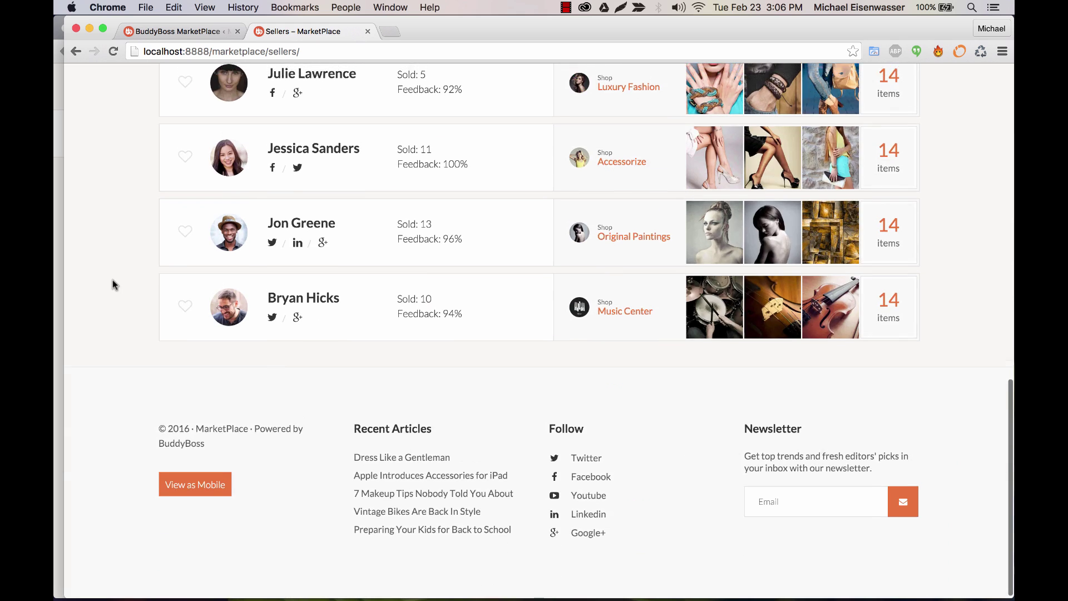
scroll(112, 279, "up", 15)
scroll(113, 285, "down", 1)
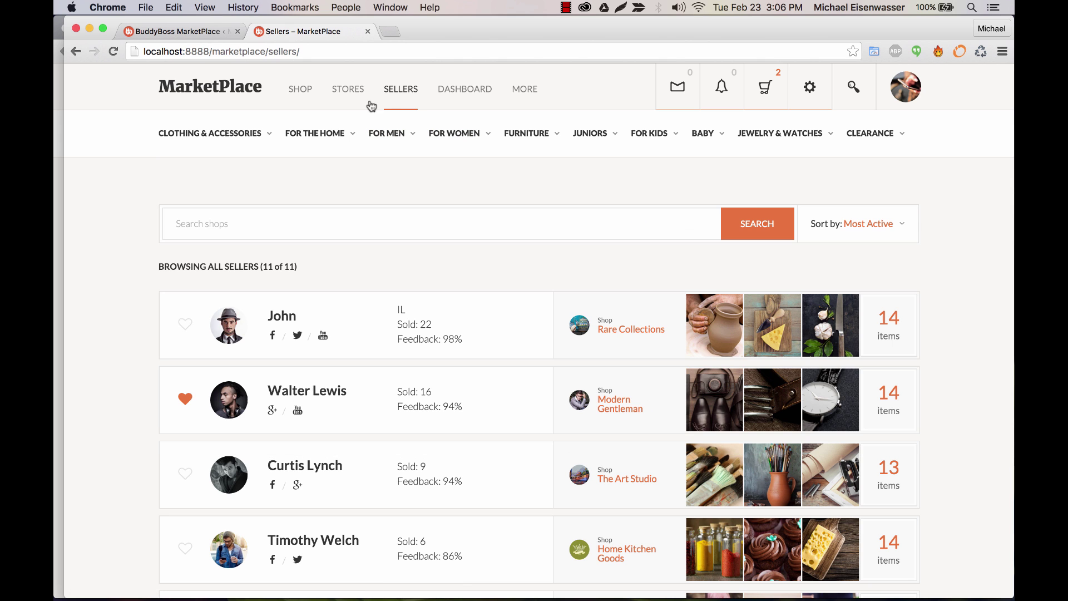
left_click(348, 91)
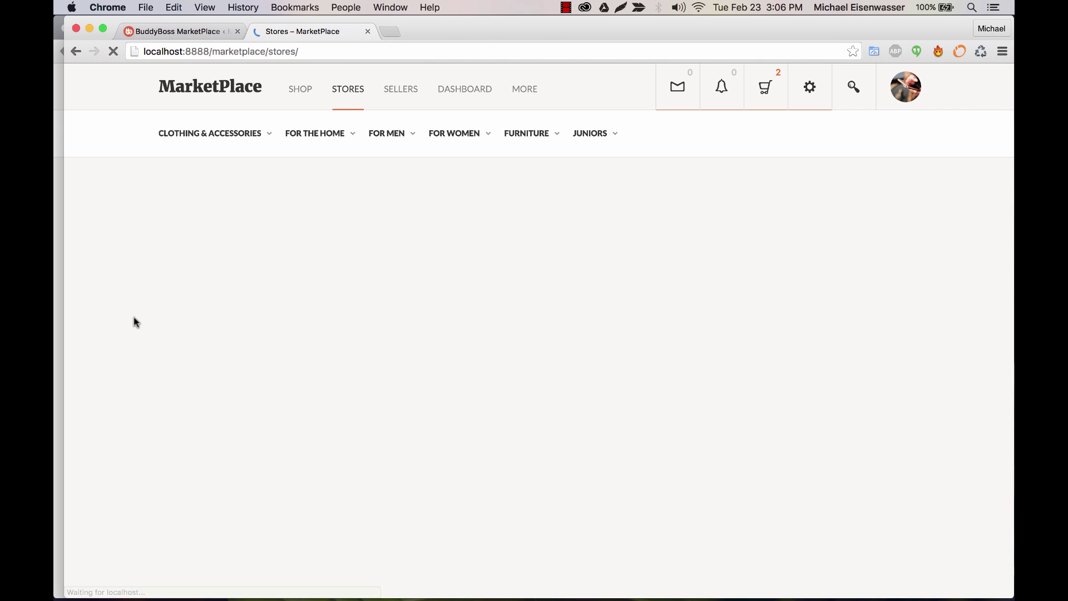
scroll(139, 320, "down", 3)
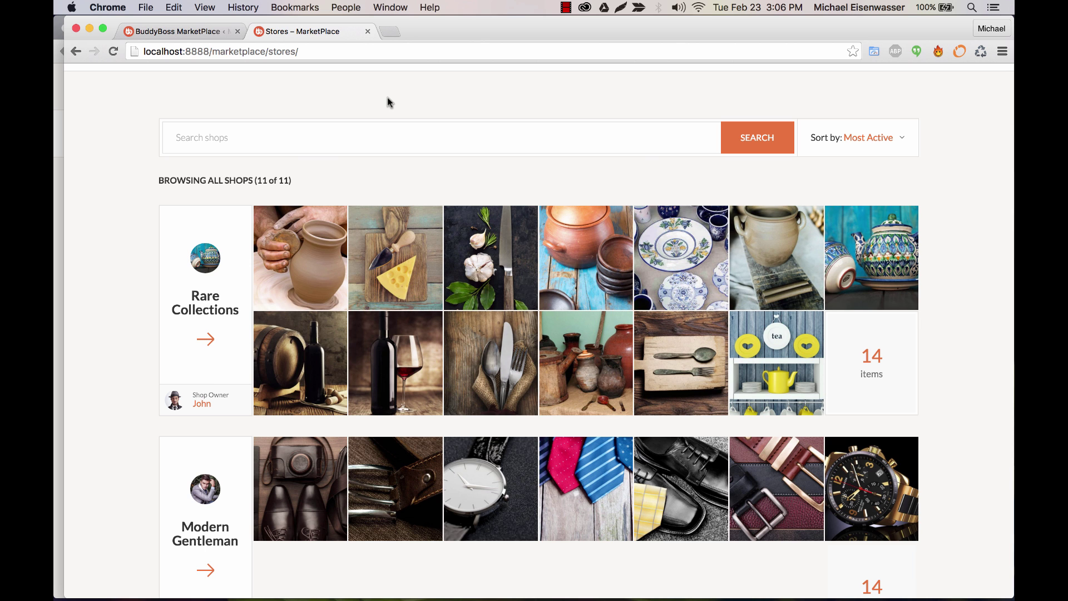
scroll(387, 100, "up", 3)
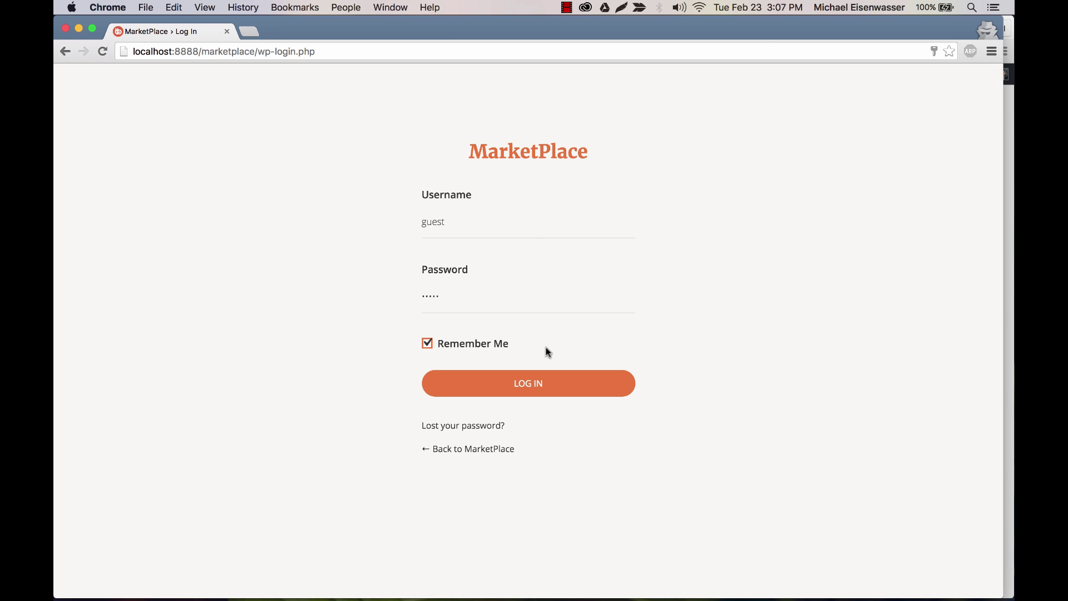
Log in to MarketPlace as the guest and open the vendor dashboard
left_click(513, 385)
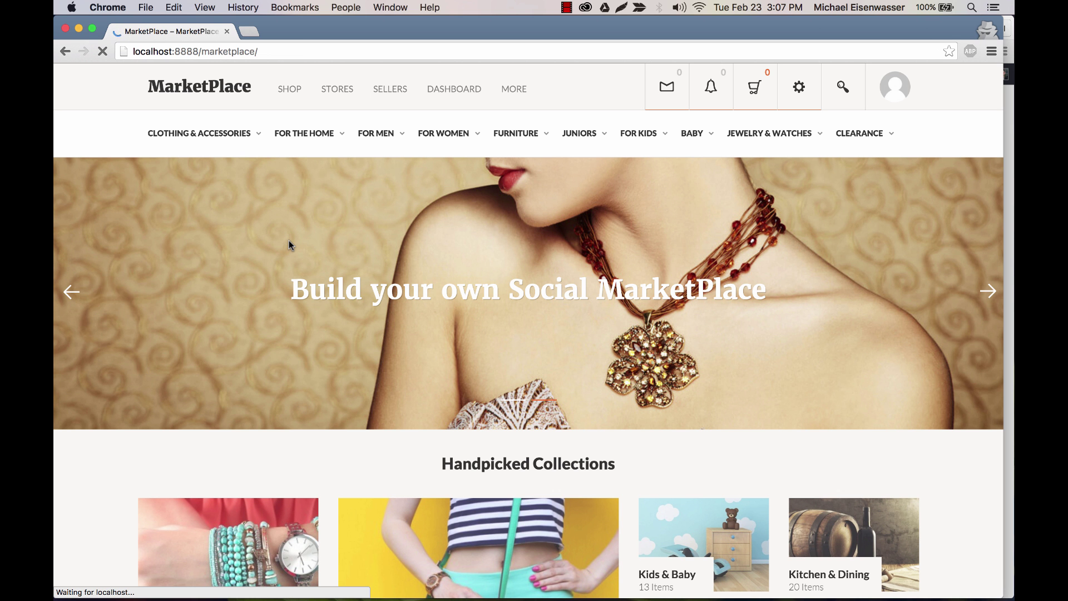
left_click(456, 96)
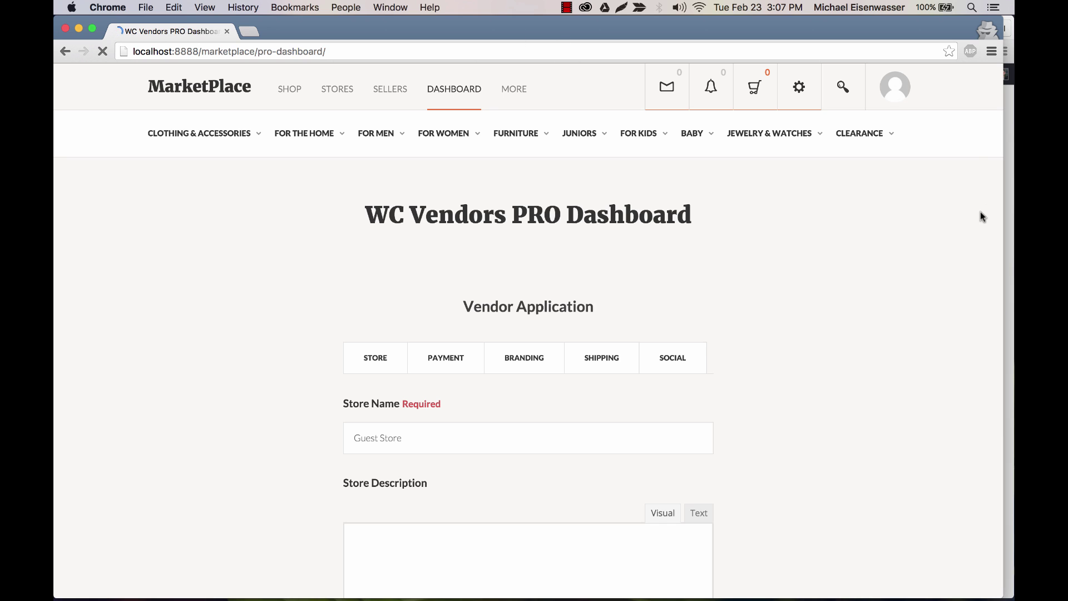
scroll(829, 353, "down", 10)
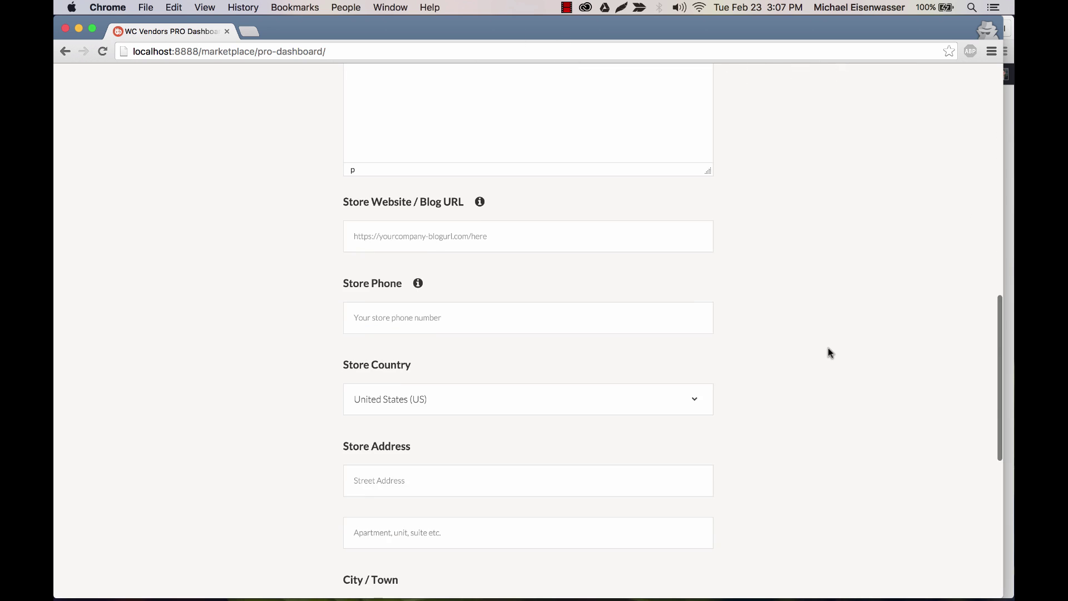
scroll(828, 348, "down", 10)
Review the Vendor Application form and submit it with Apply to Be Vendor
scroll(828, 348, "up", 20)
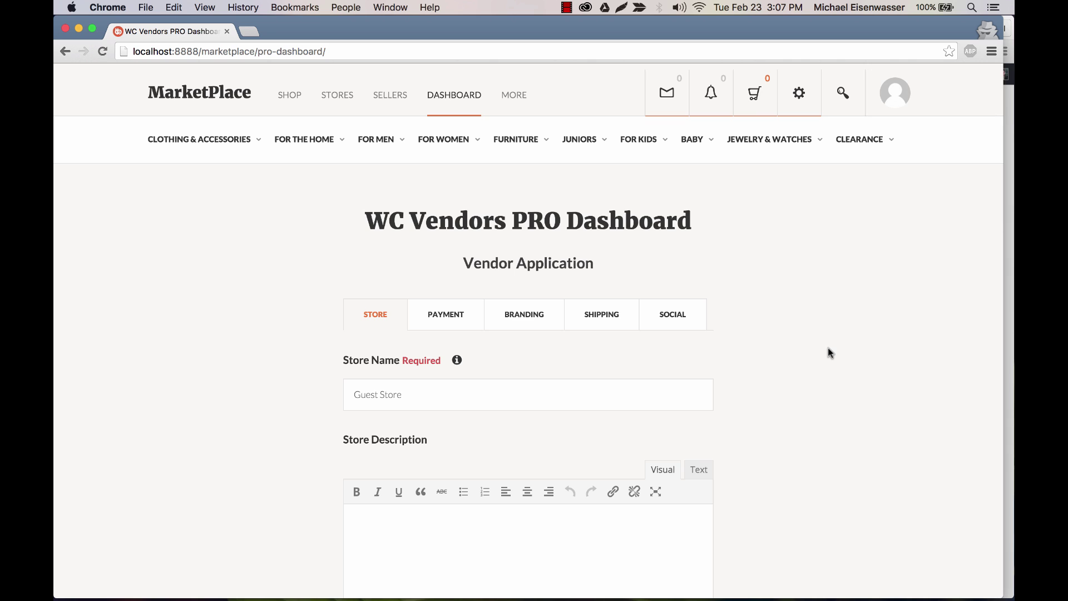
scroll(829, 351, "down", 3)
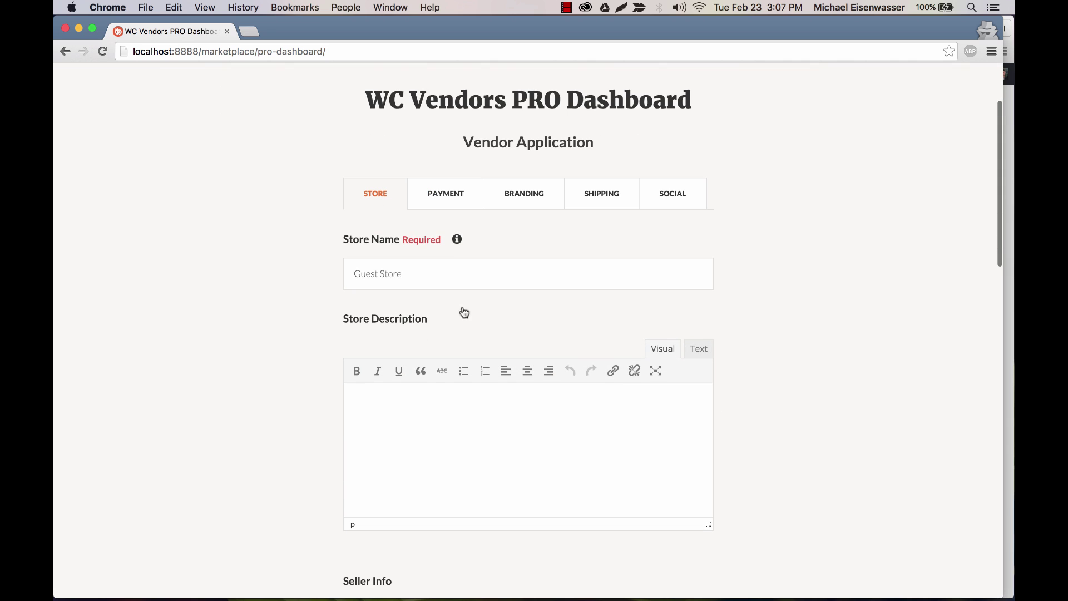
scroll(333, 271, "down", 2)
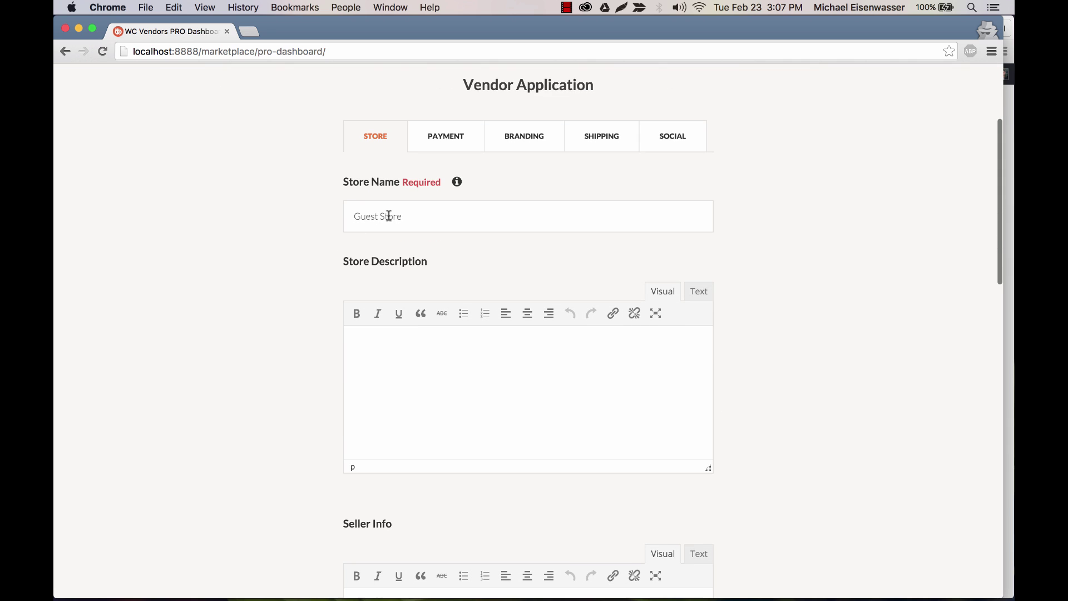
scroll(468, 221, "down", 2)
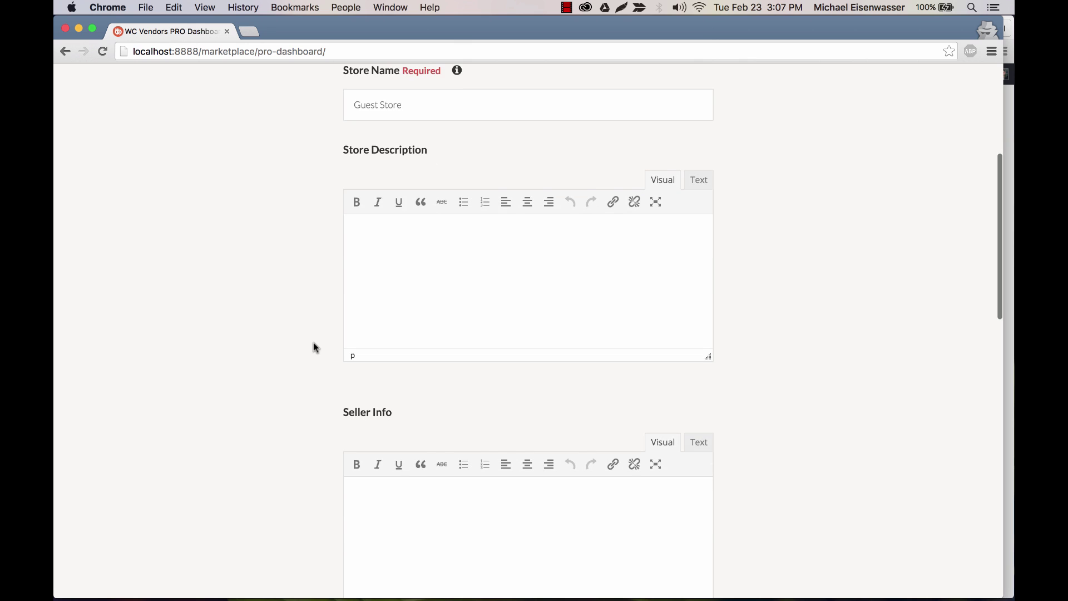
scroll(313, 345, "down", 8)
scroll(313, 344, "down", 8)
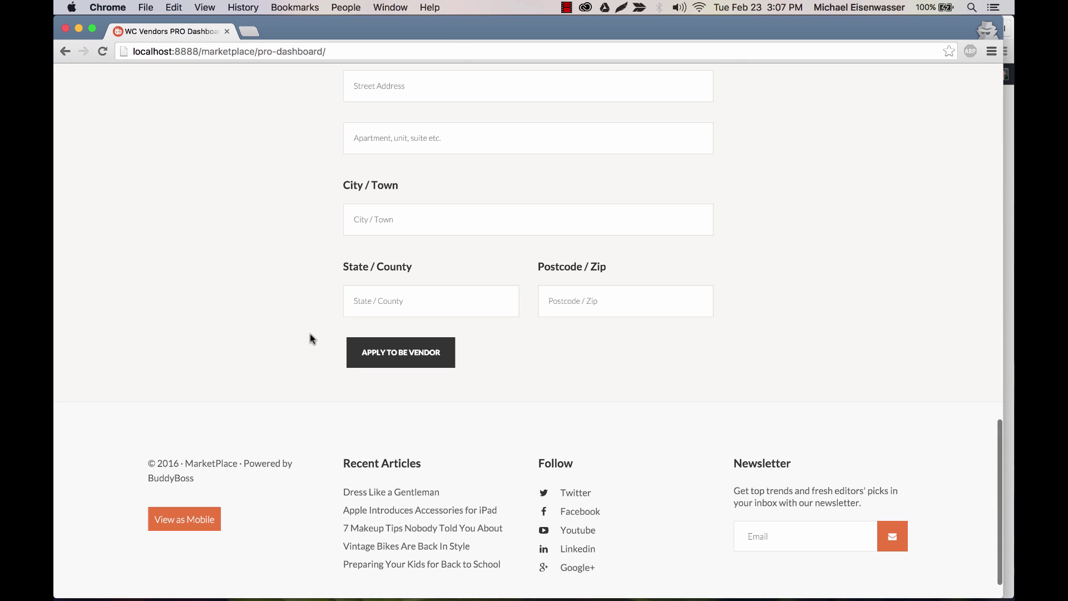
left_click(401, 352)
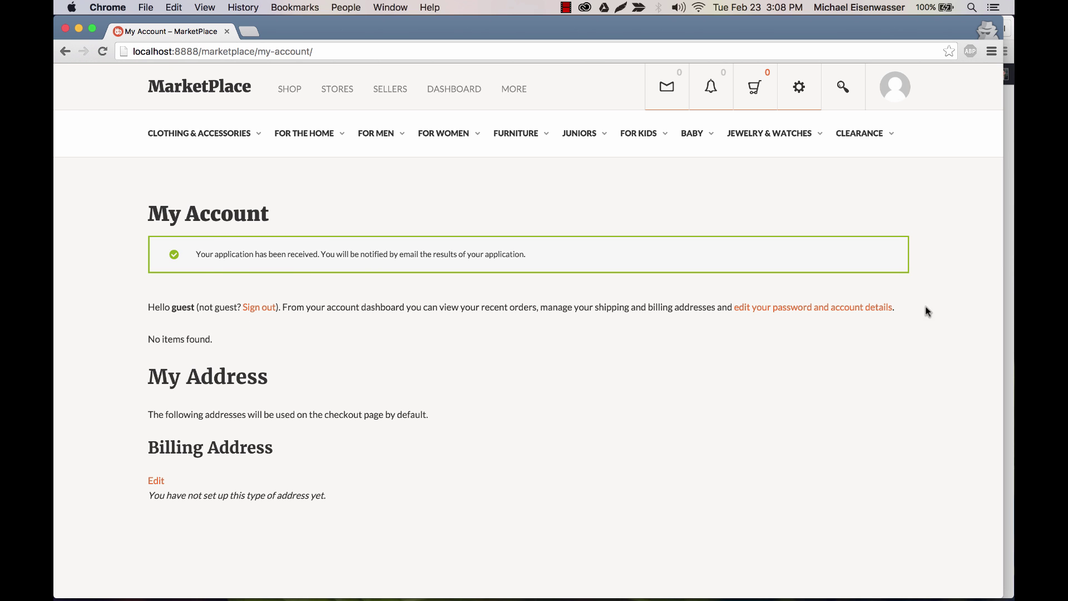
left_click(1012, 269)
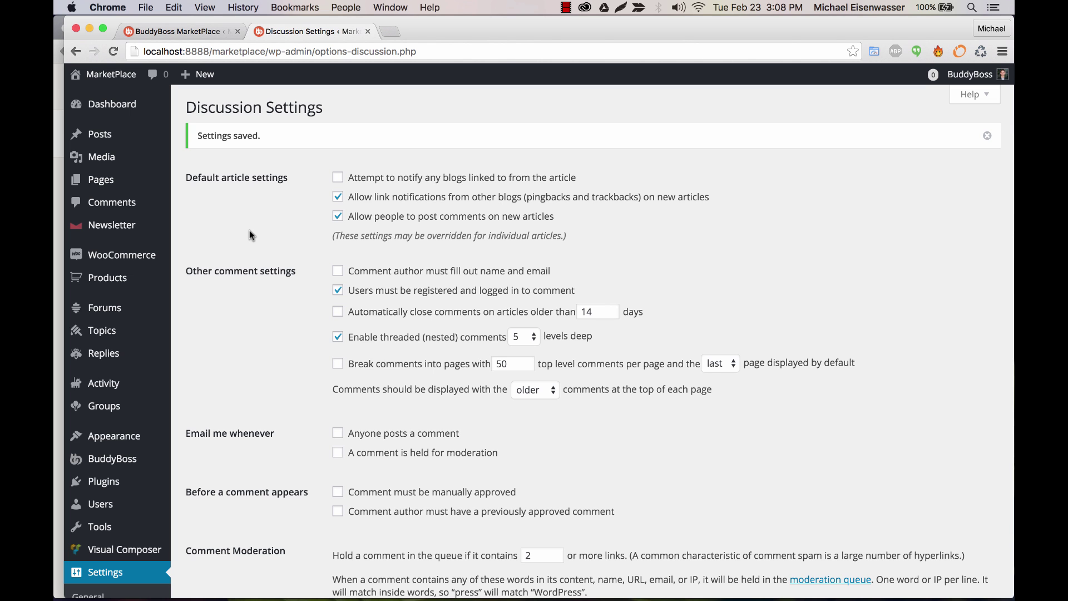
Open the All Users list in the site admin
scroll(250, 231, "down", 4)
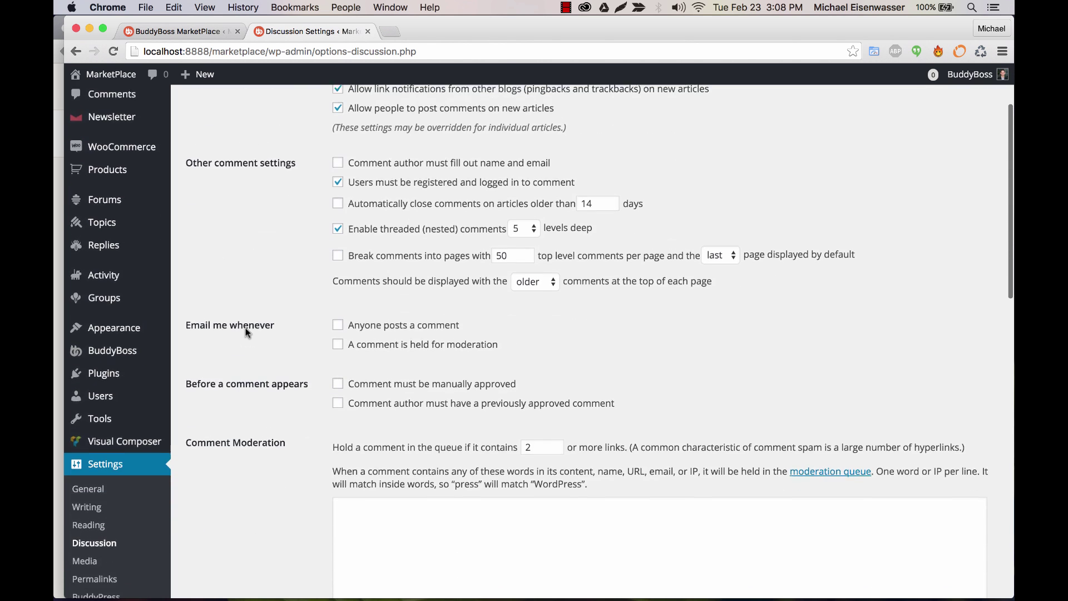
scroll(245, 331, "up", 1)
mouse_move(130, 416)
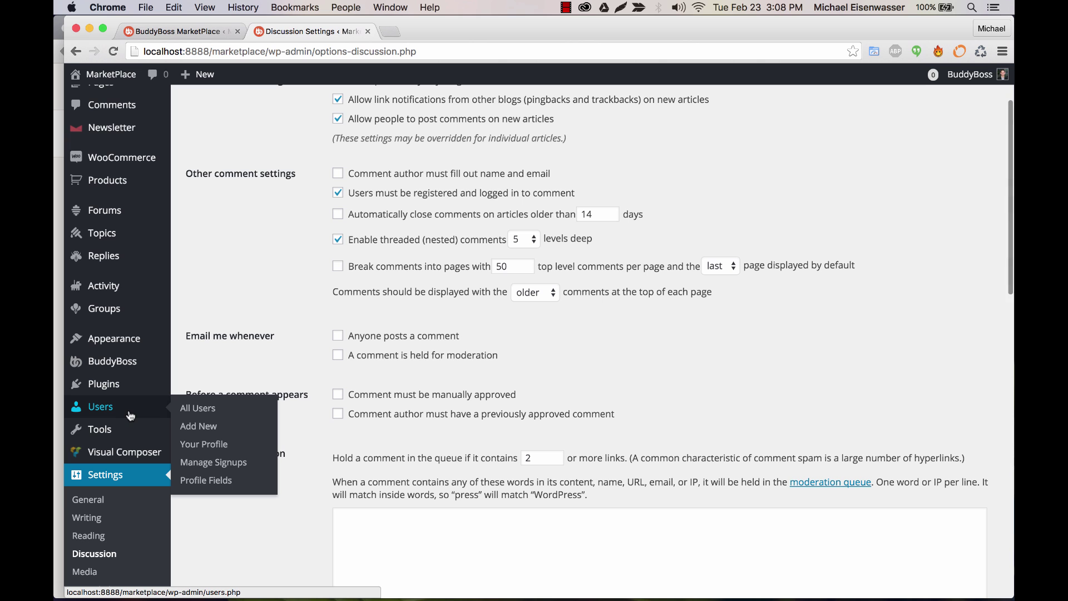
left_click(130, 417)
scroll(249, 272, "up", 4)
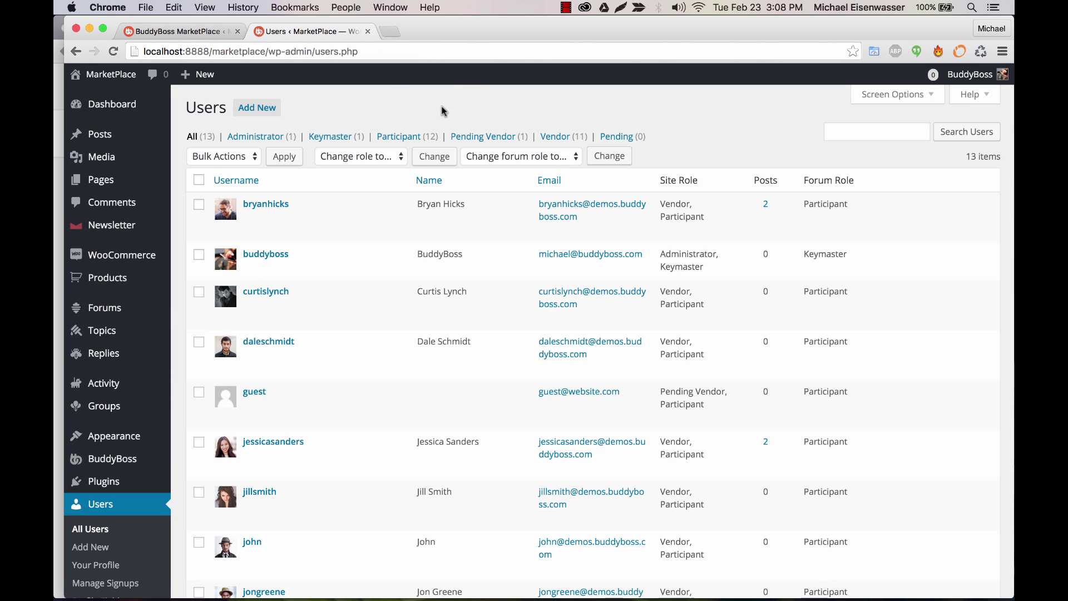
Filter users to Vendor, then Pending Vendor (1), and open the guest's PRO Dashboard
left_click(568, 140)
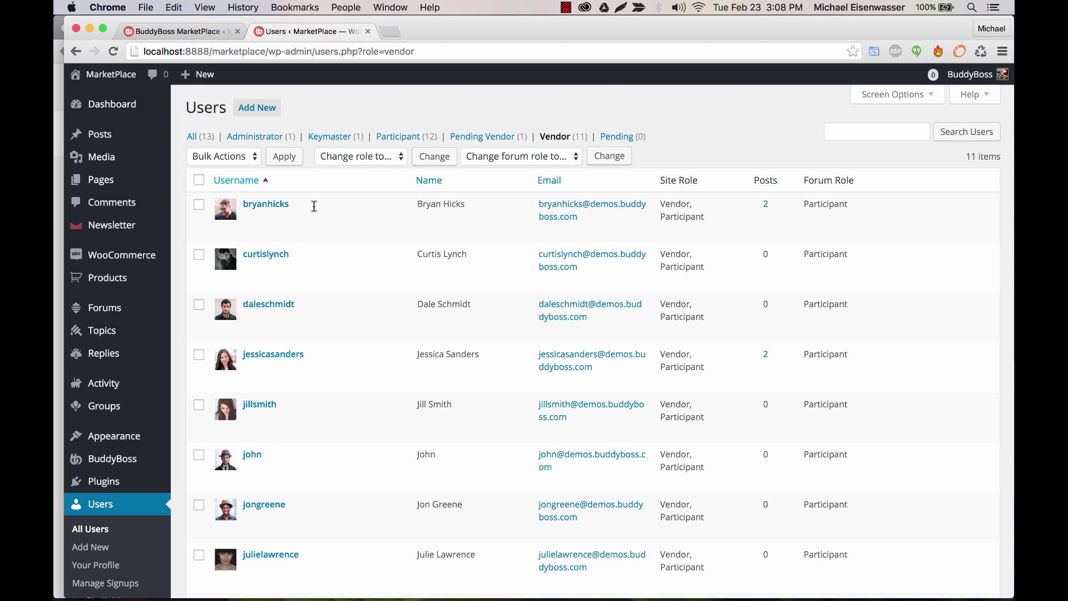
scroll(334, 392, "down", 4)
scroll(251, 250, "up", 4)
left_click(489, 139)
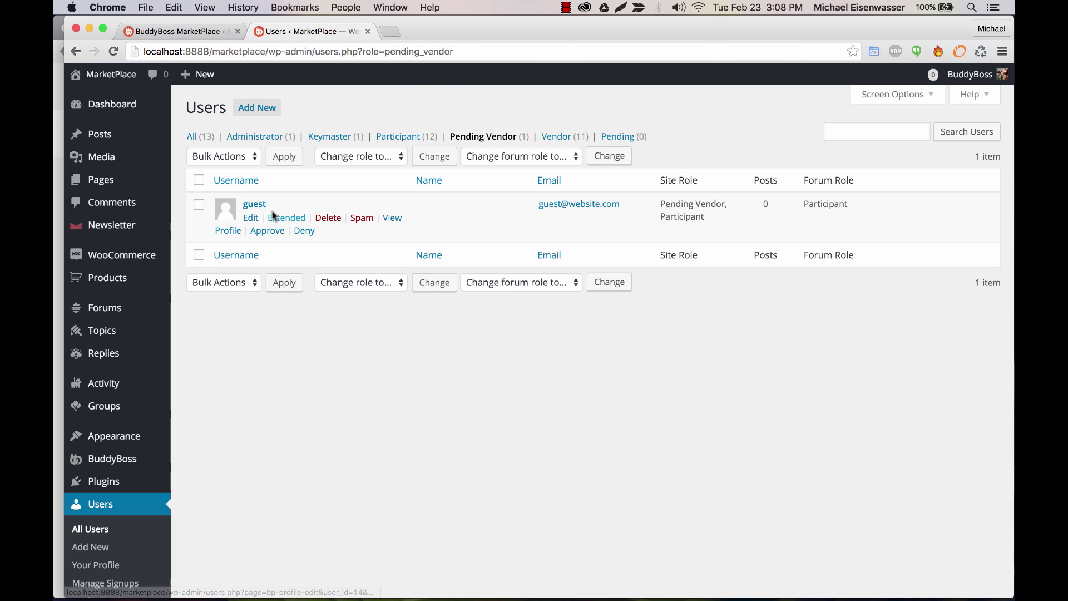
left_click(56, 197)
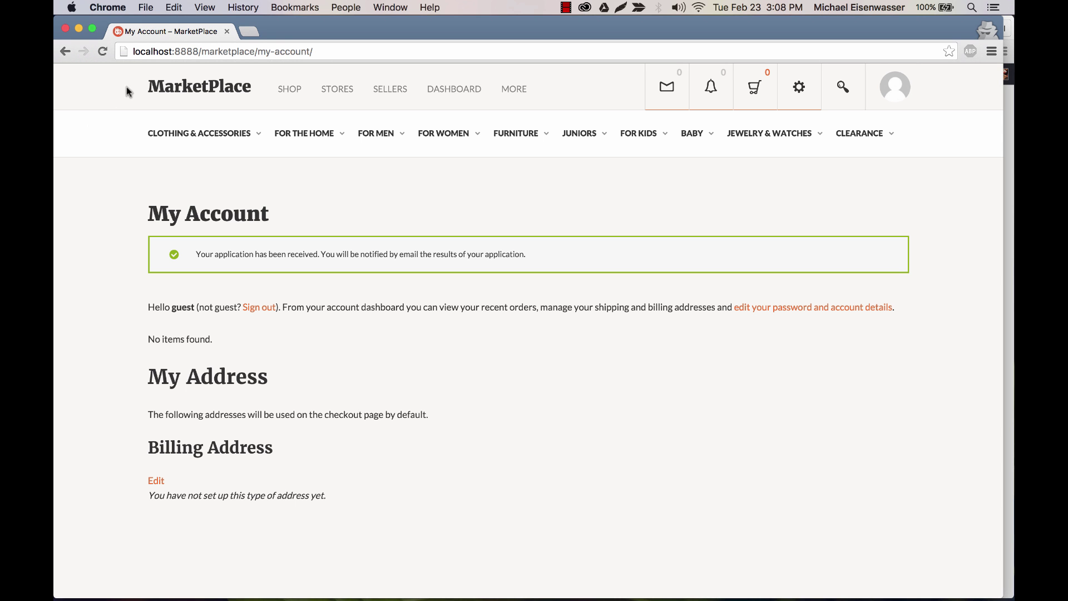
left_click(455, 93)
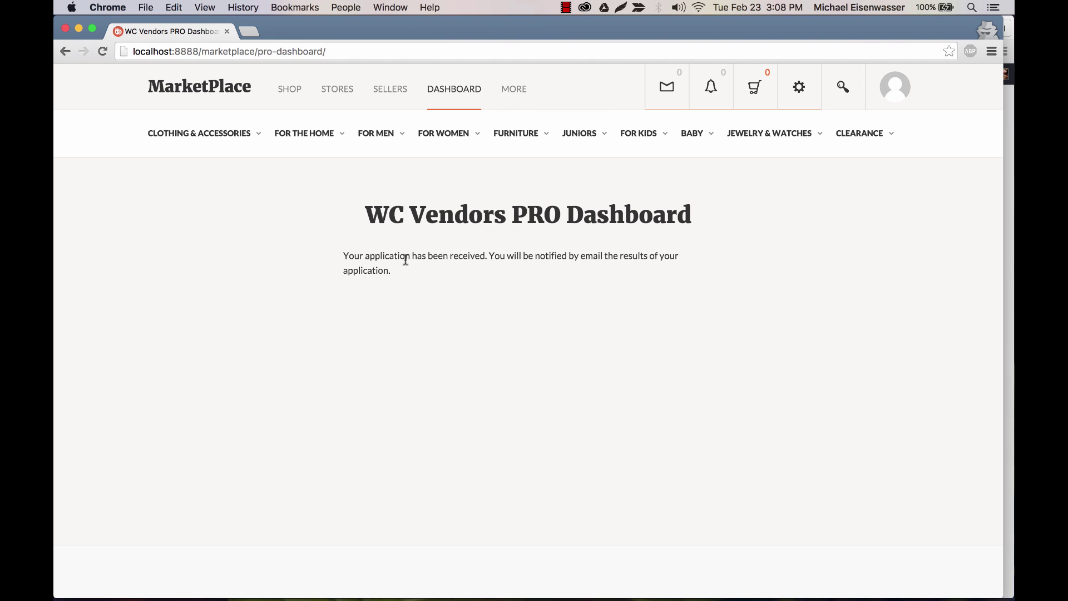
Approve the guest's pending vendor application, raising the Vendors count to 12
left_click(1007, 293)
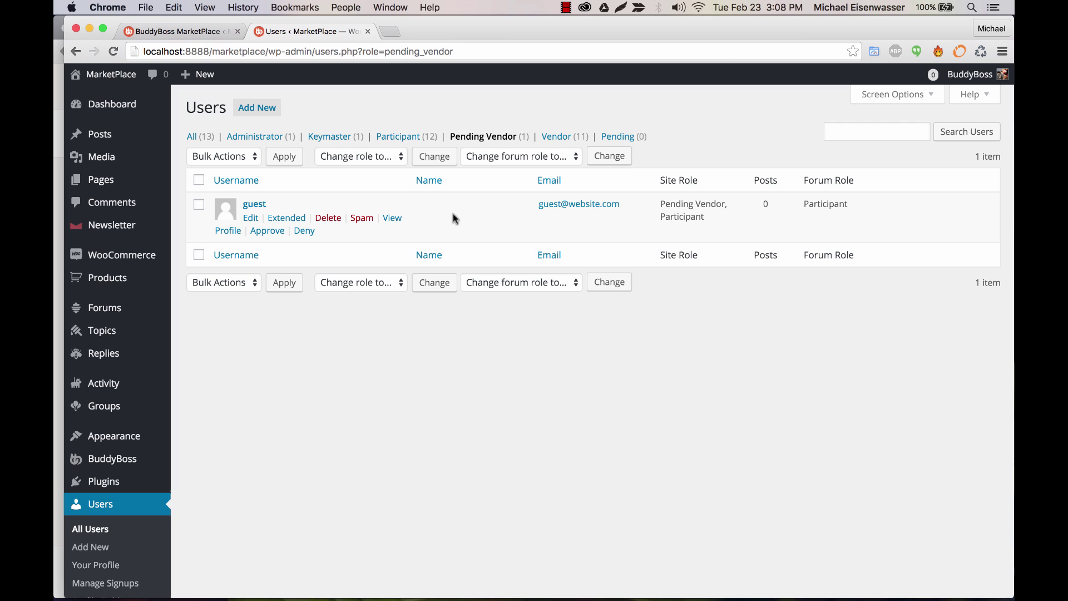
left_click(268, 230)
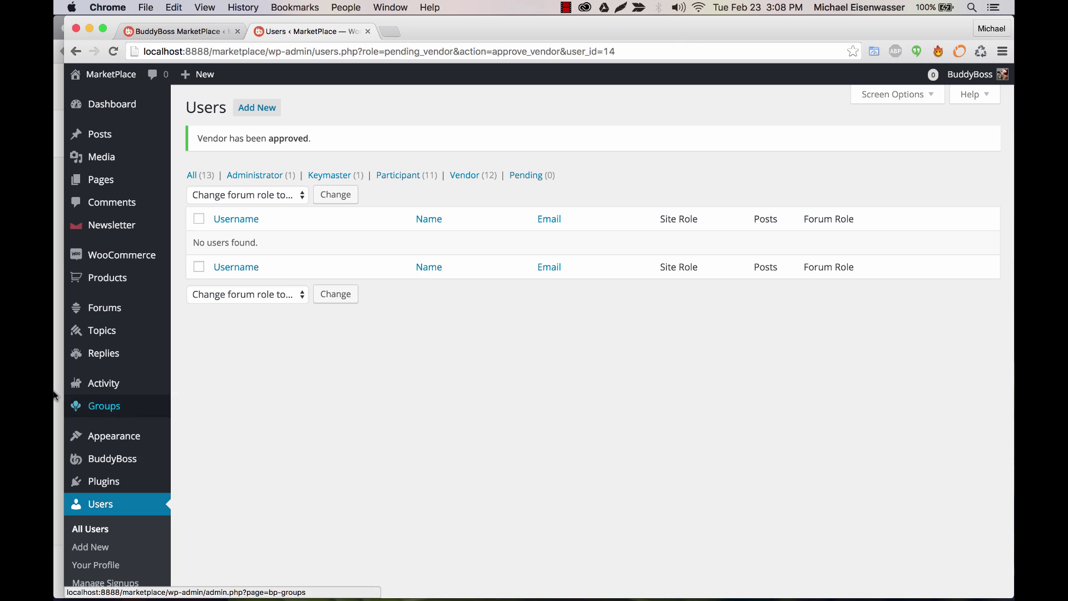
left_click(56, 358)
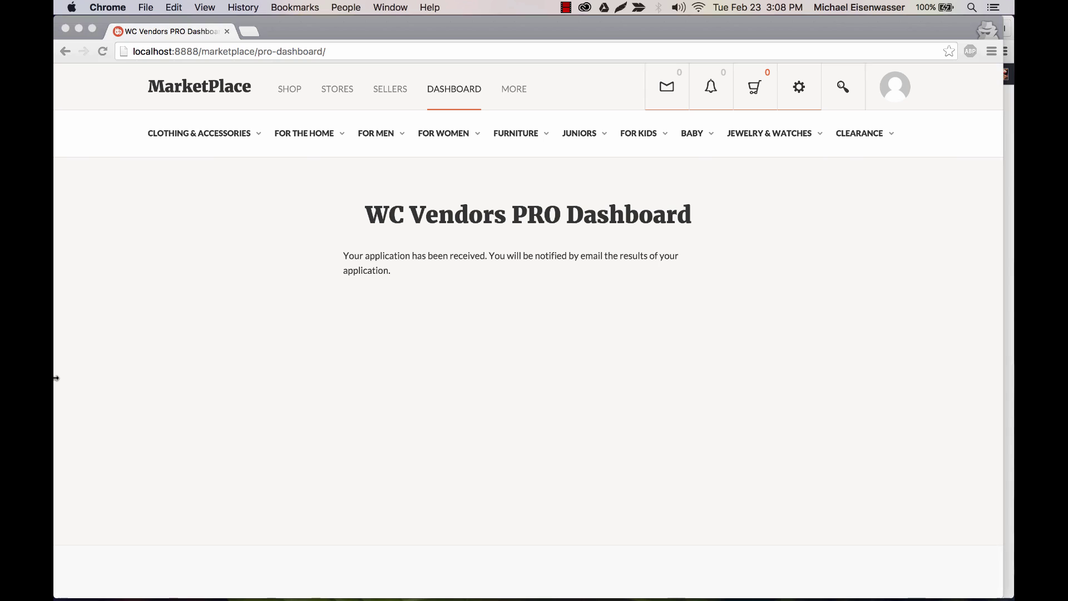
Reload the guest's vendor dashboard so it reflects the approval
left_click(102, 52)
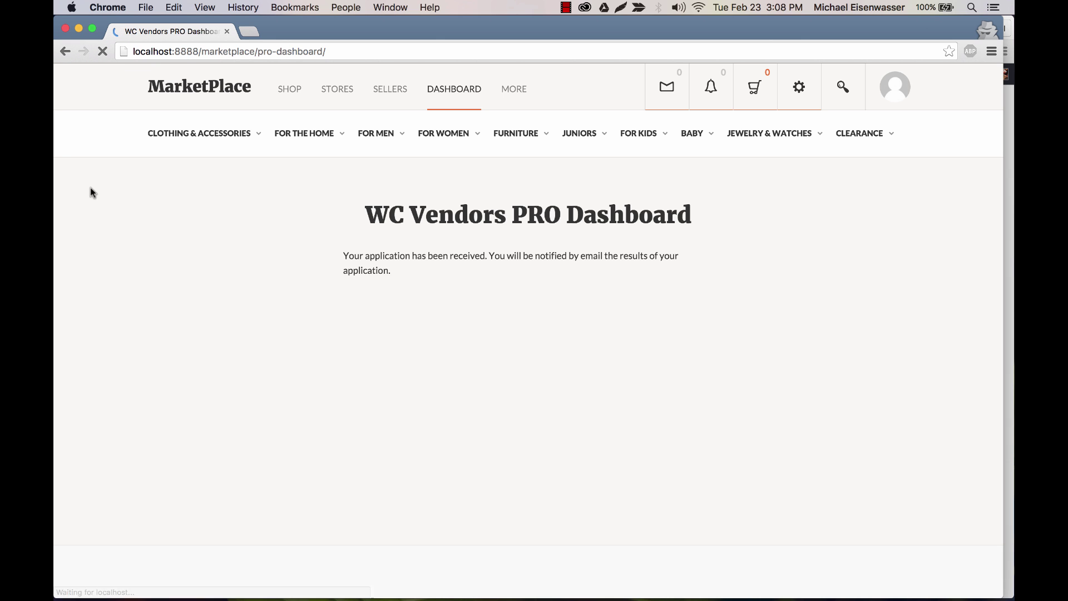
scroll(75, 339, "down", 10)
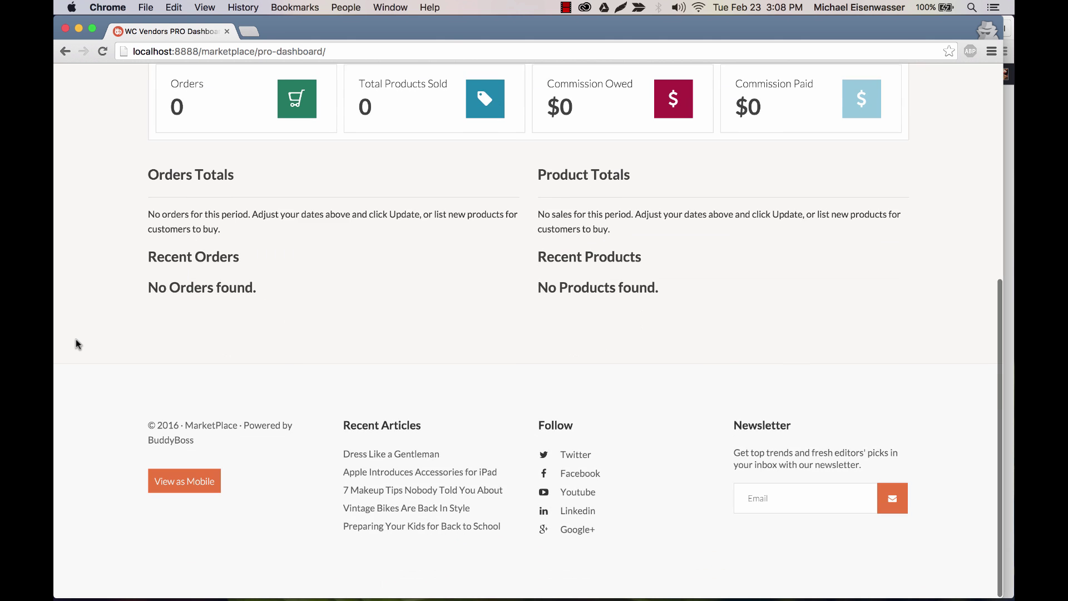
scroll(76, 339, "up", 10)
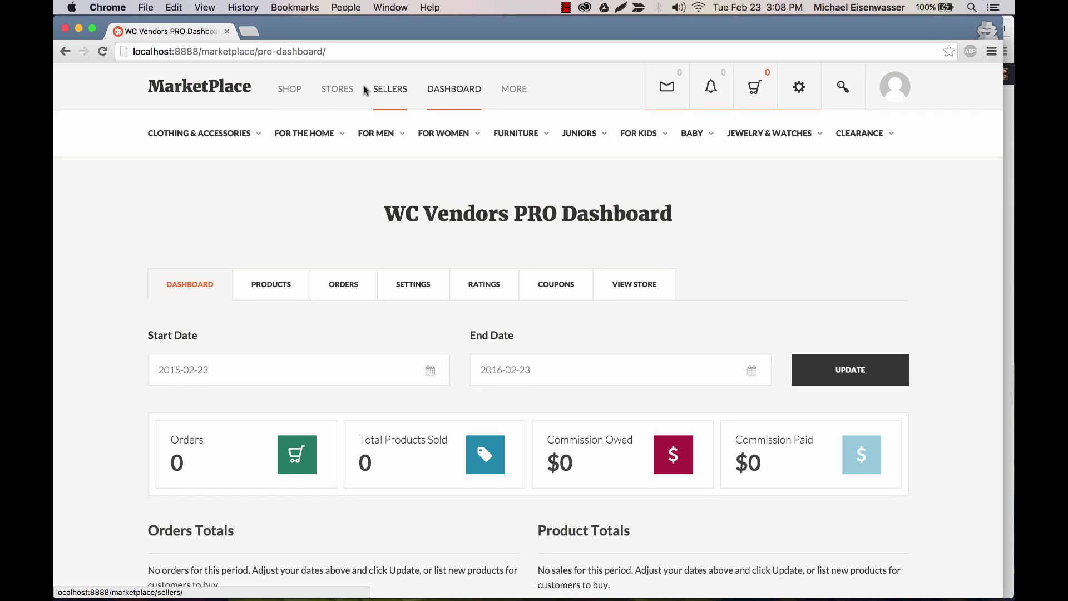
Open the Stores directory in a new tab and browse it
left_click(345, 89, "super")
left_click(300, 34)
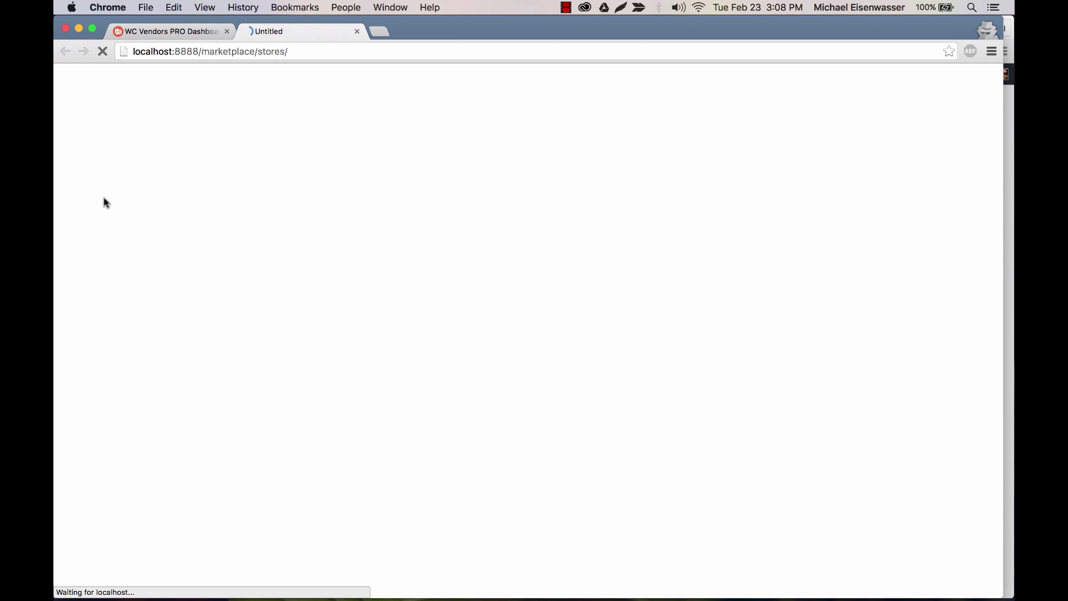
scroll(92, 256, "down", 2)
scroll(93, 258, "down", 2)
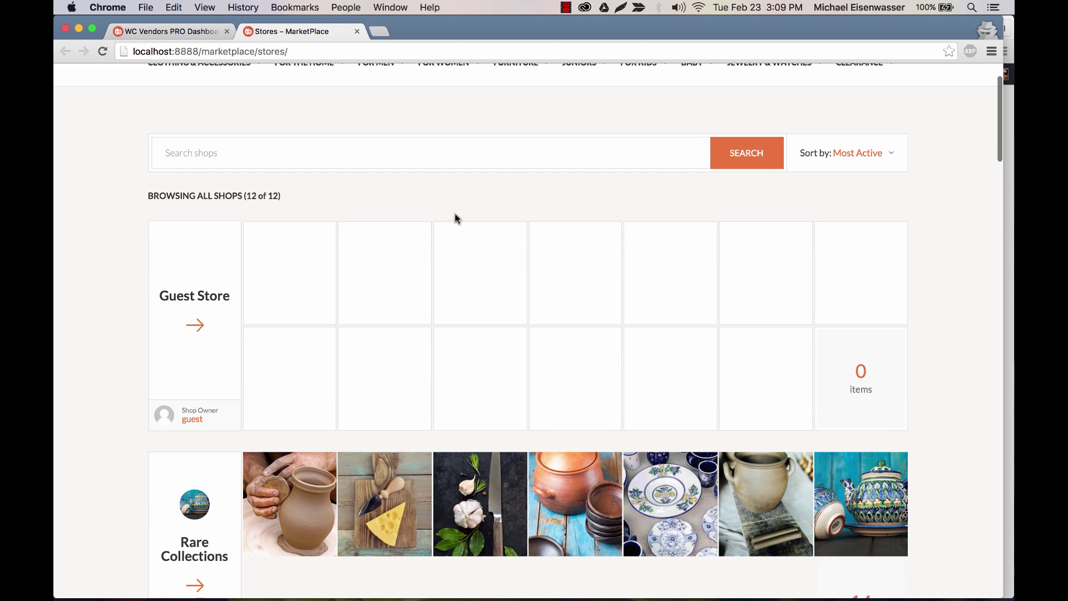
Return to the vendor dashboard and view its empty Products section
left_click(173, 32)
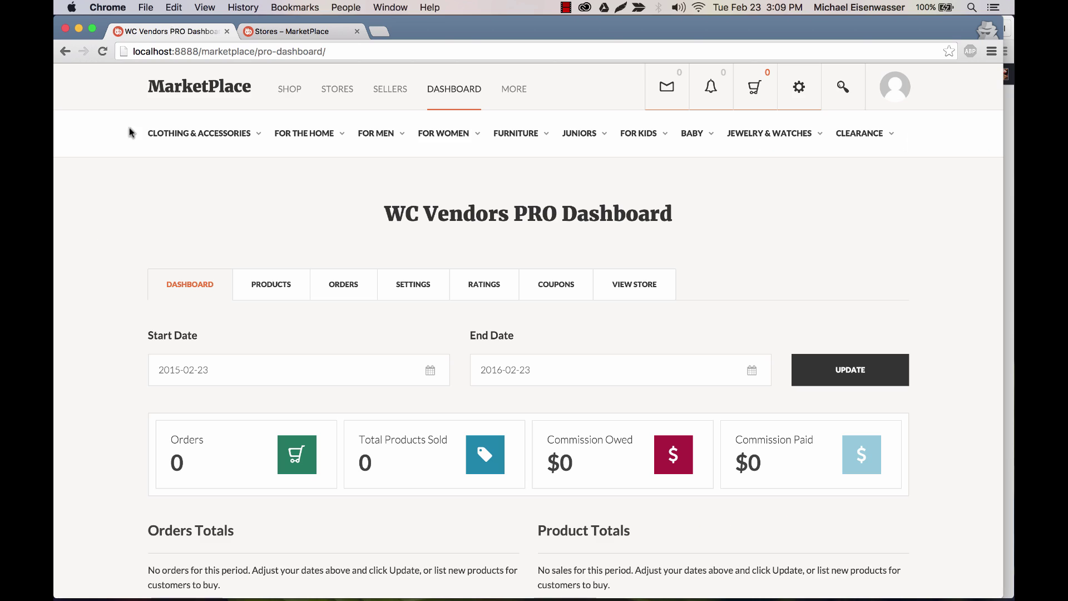
scroll(82, 445, "down", 1)
scroll(84, 449, "down", 5)
scroll(84, 449, "up", 6)
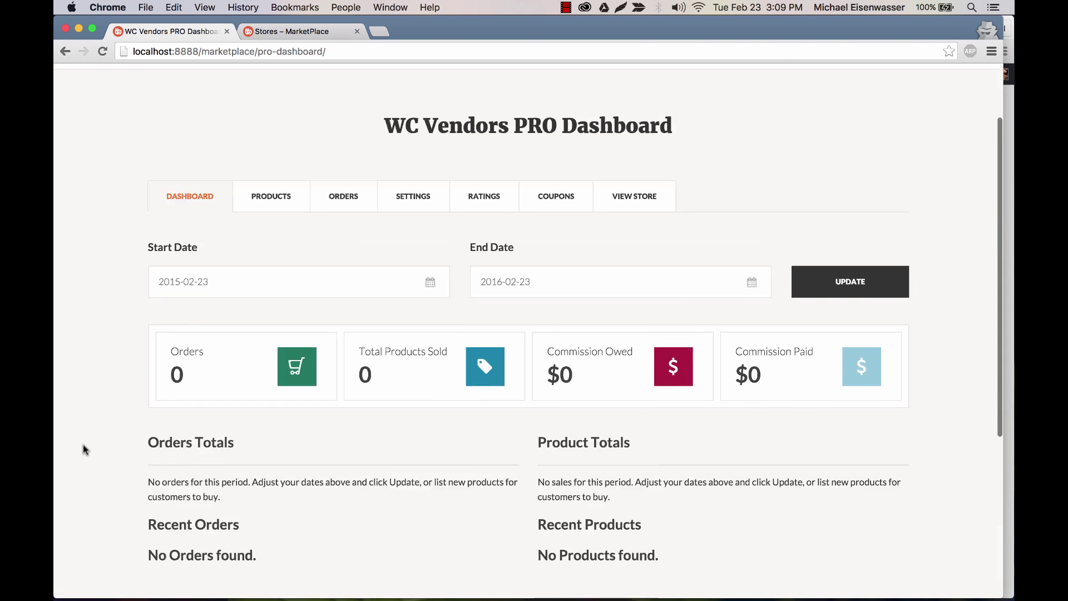
scroll(84, 448, "down", 2)
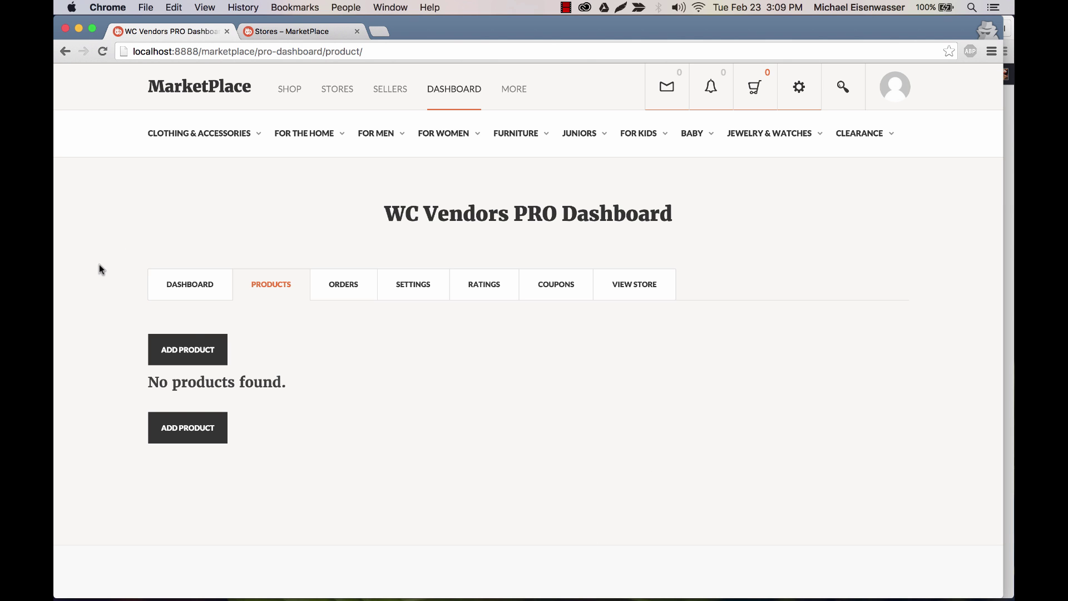
Start a new product and scroll through all the Add Product form fields
left_click(195, 342)
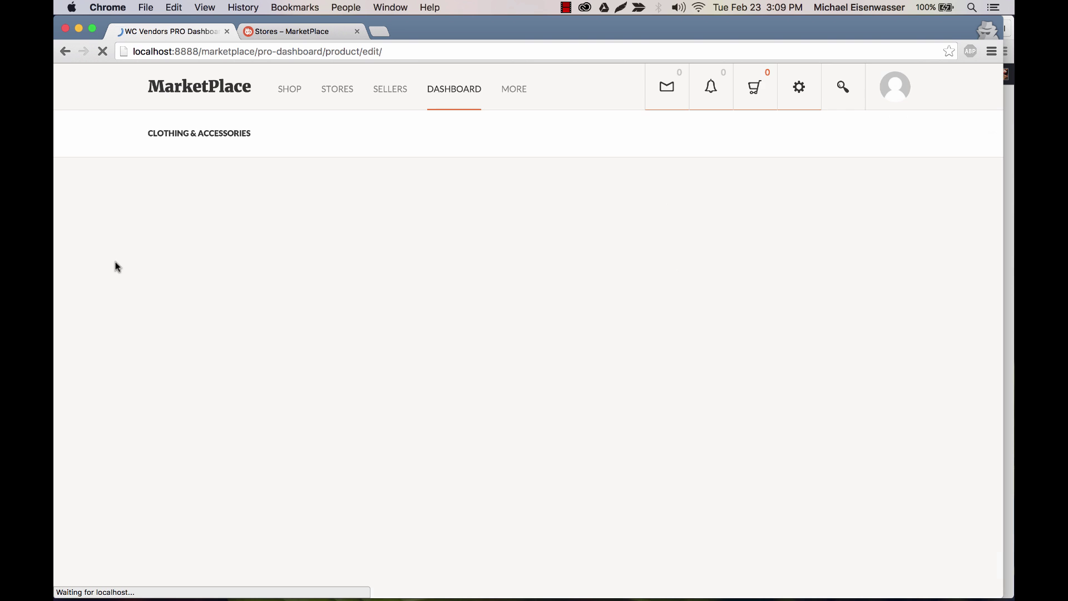
scroll(115, 267, "down", 4)
scroll(115, 262, "down", 7)
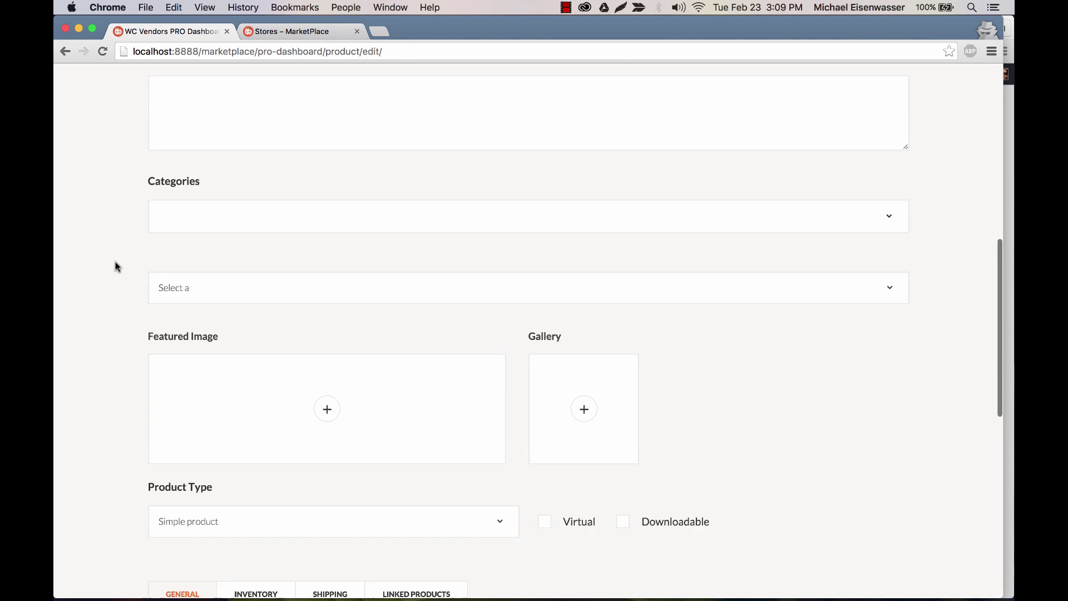
scroll(115, 262, "up", 10)
scroll(115, 262, "down", 5)
scroll(115, 262, "down", 6)
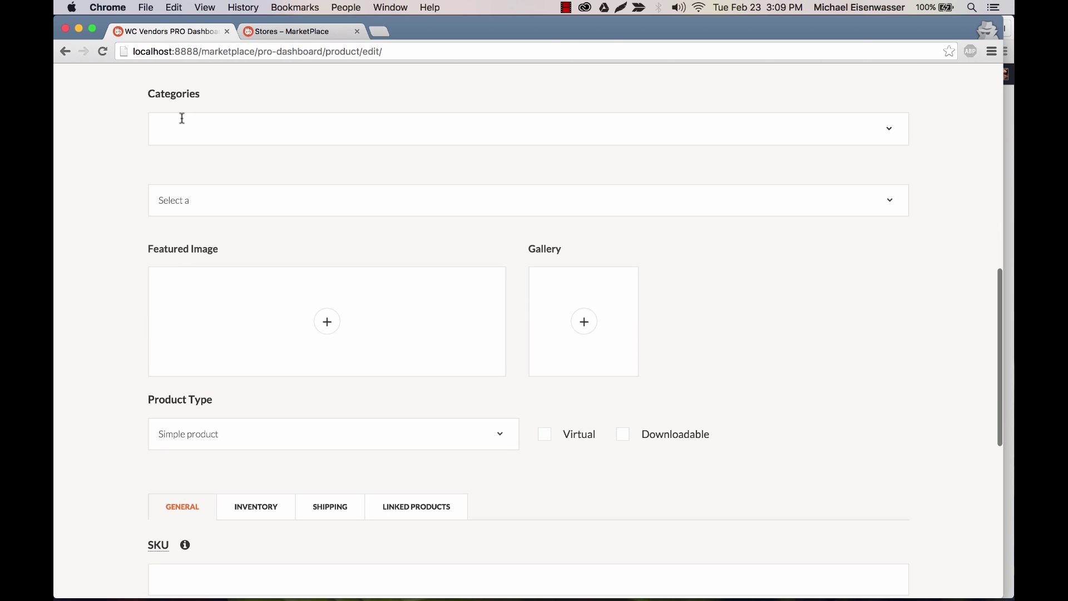
scroll(311, 331, "down", 2)
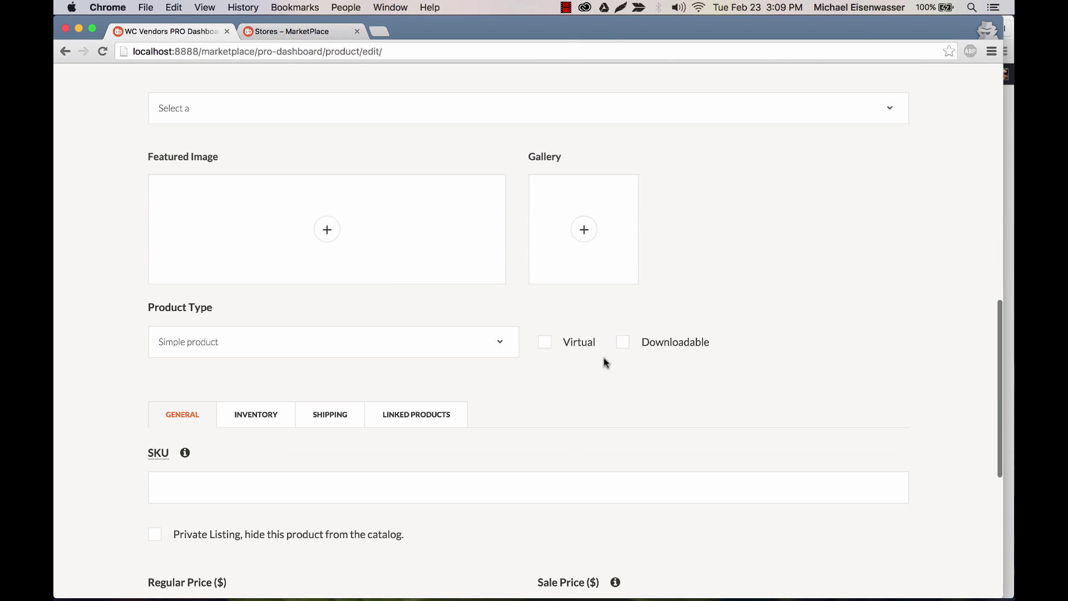
scroll(530, 459, "down", 10)
scroll(532, 464, "up", 20)
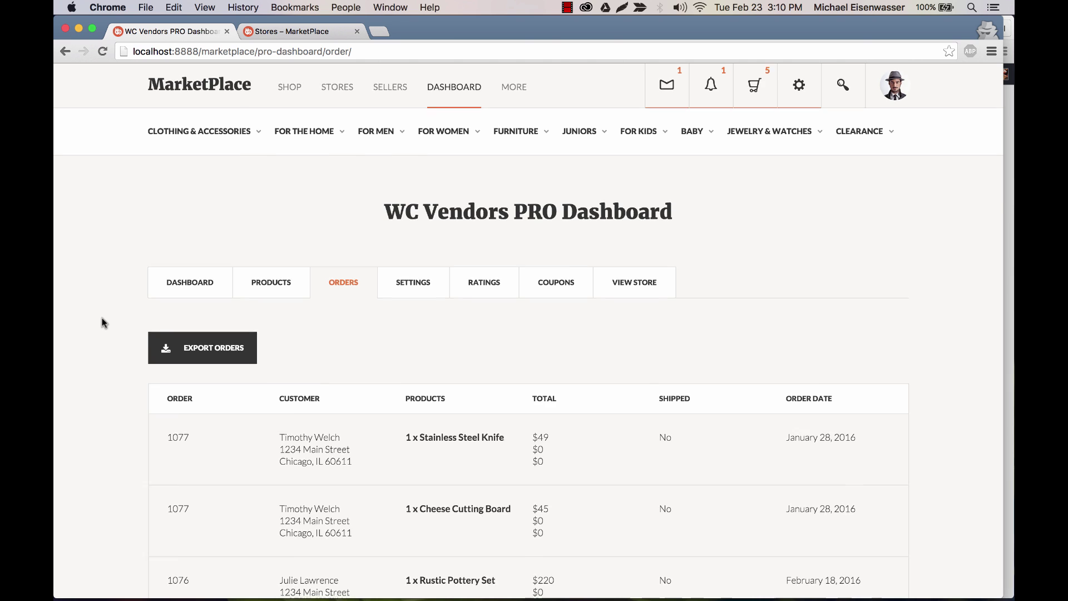
Open the Shipment Tracking form for the first order in the vendor's orders list
scroll(276, 314, "down", 10)
mouse_move(457, 338)
scroll(456, 336, "down", 5)
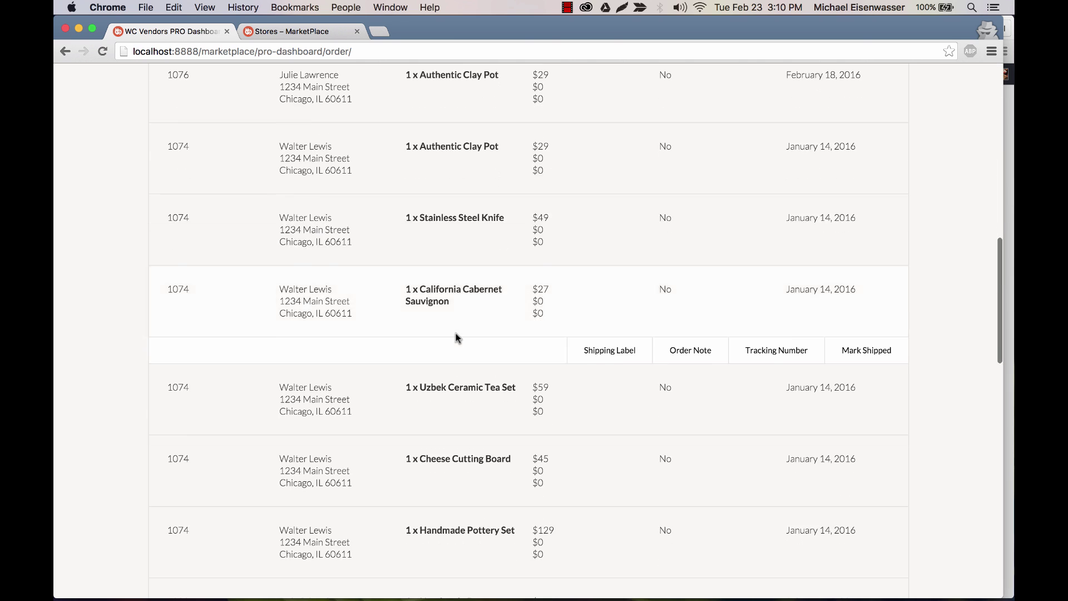
scroll(456, 337, "up", 15)
scroll(489, 345, "down", 2)
mouse_move(650, 335)
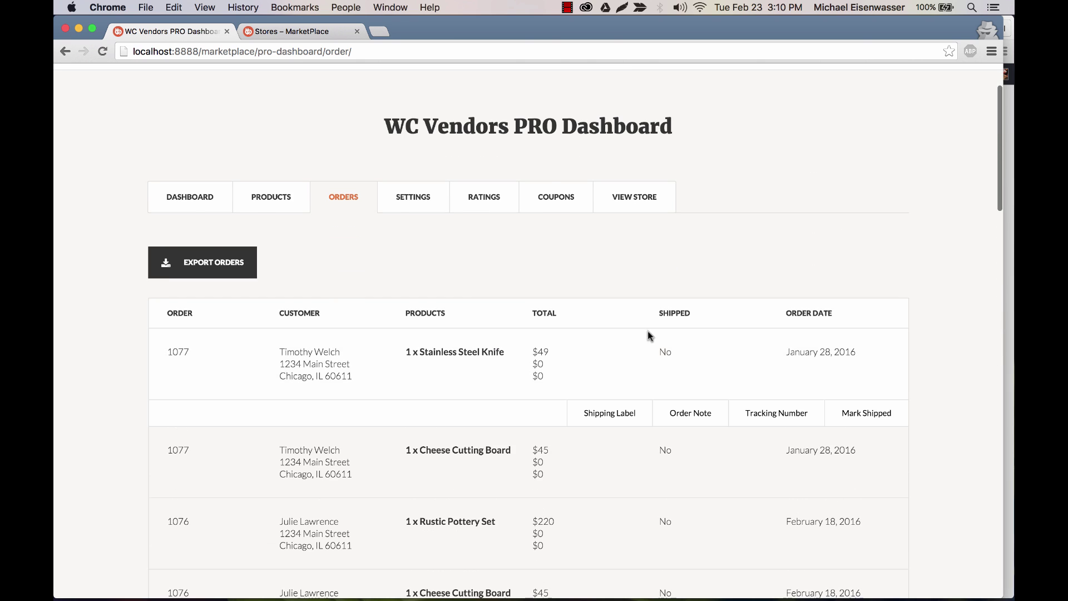
left_click(786, 423)
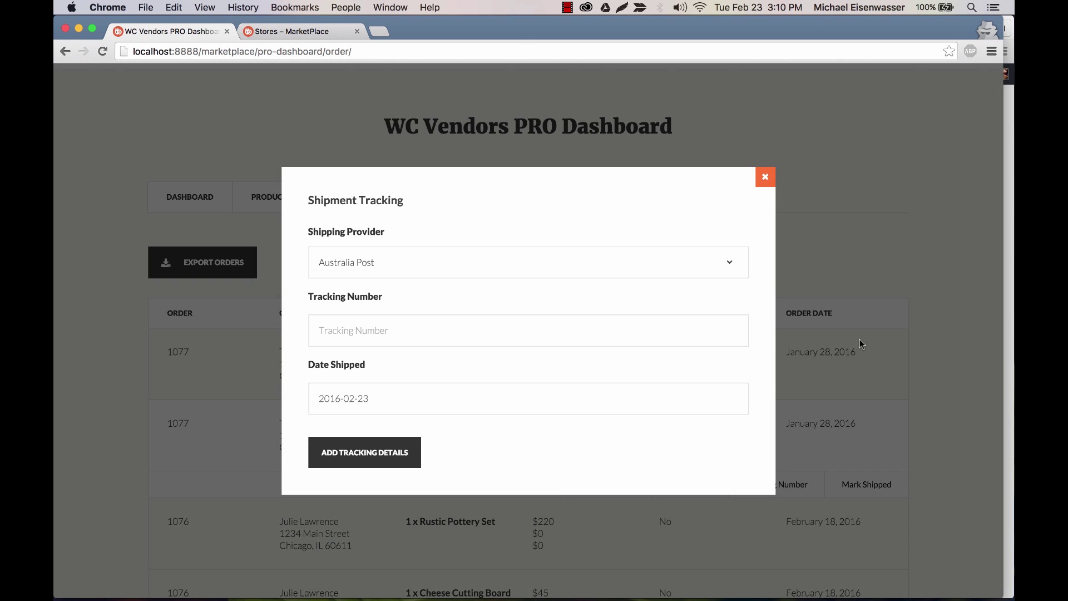
Close the tracking form without saving and go to the vendor's product list
left_click(766, 177)
left_click(766, 177)
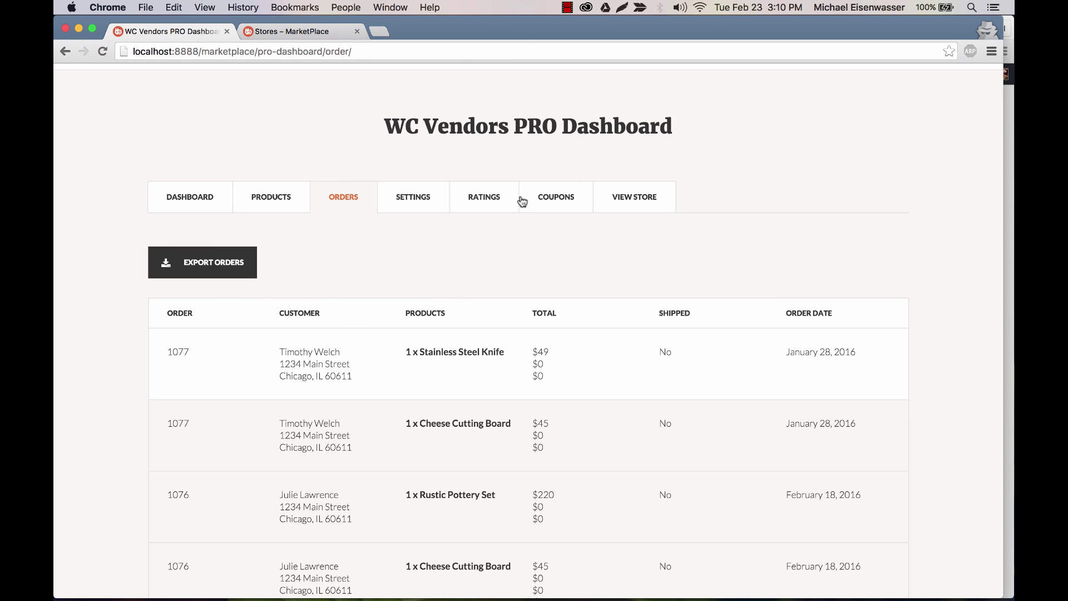
left_click(278, 199)
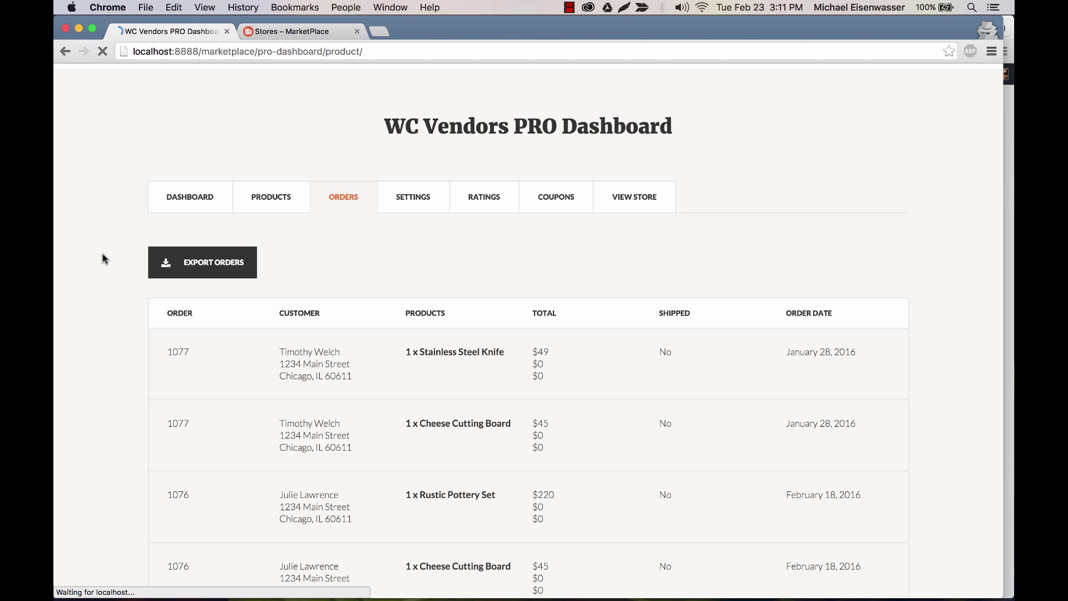
Return to the Dashboard summary of 22 orders and review the Orders Totals and Product Totals charts
scroll(102, 254, "down", 10)
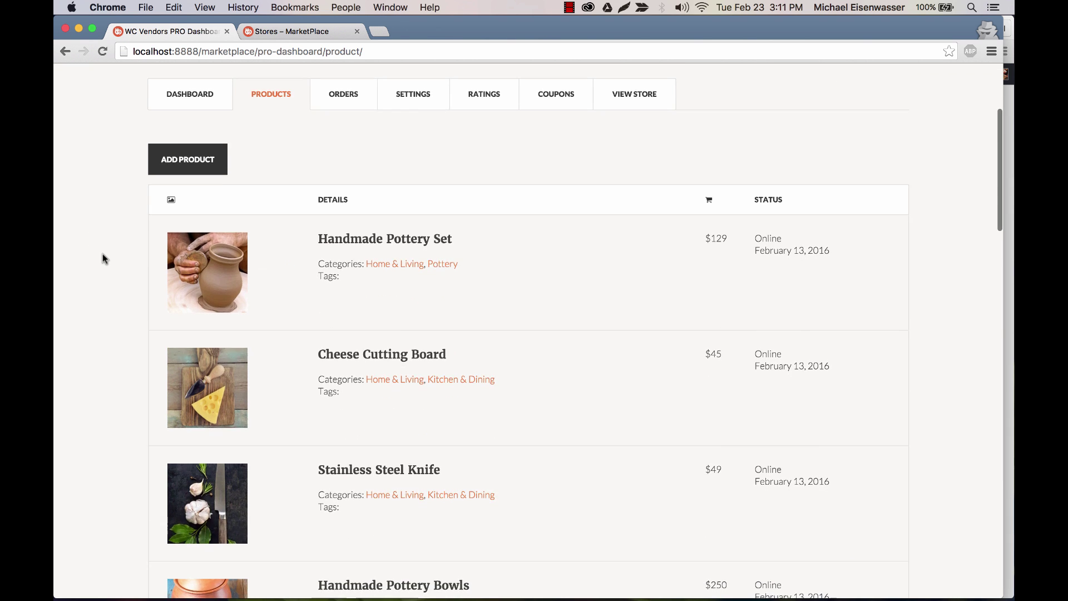
scroll(103, 254, "up", 10)
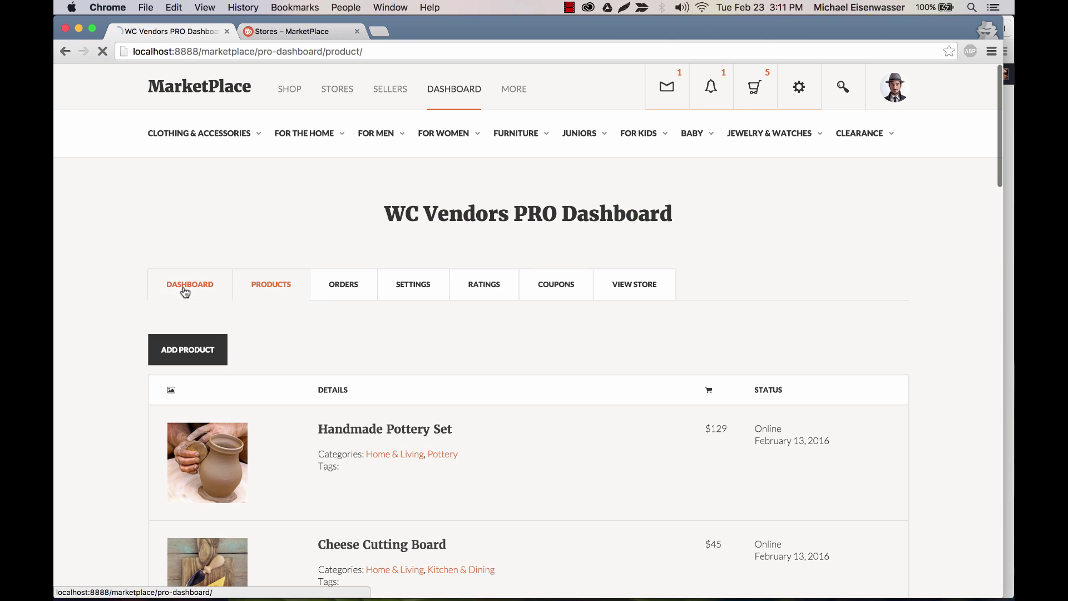
left_click(186, 289)
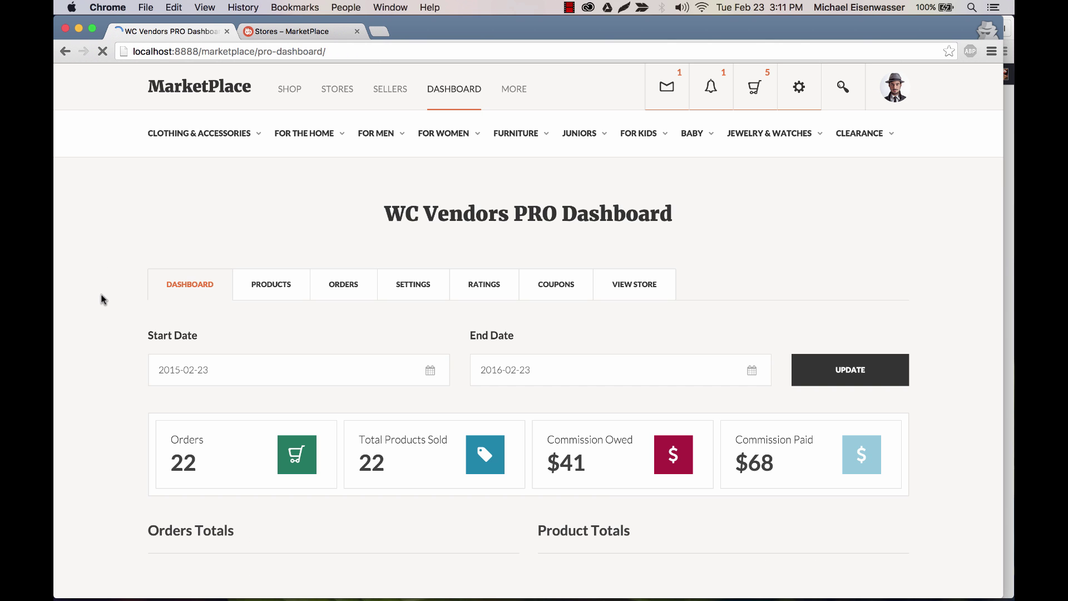
scroll(102, 299, "down", 7)
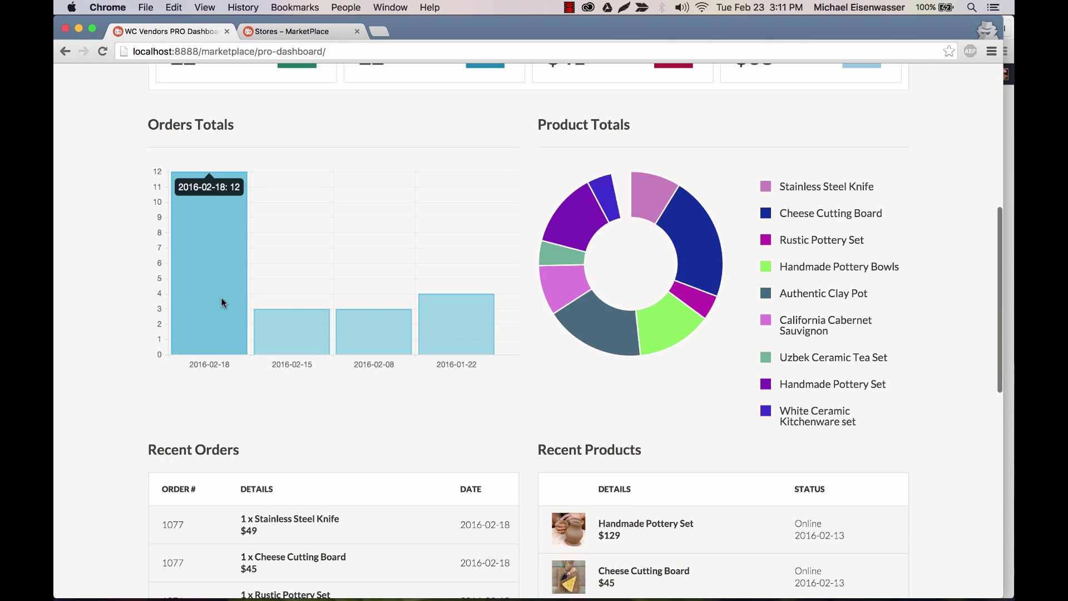
scroll(350, 354, "down", 5)
scroll(414, 388, "up", 11)
scroll(414, 388, "up", 2)
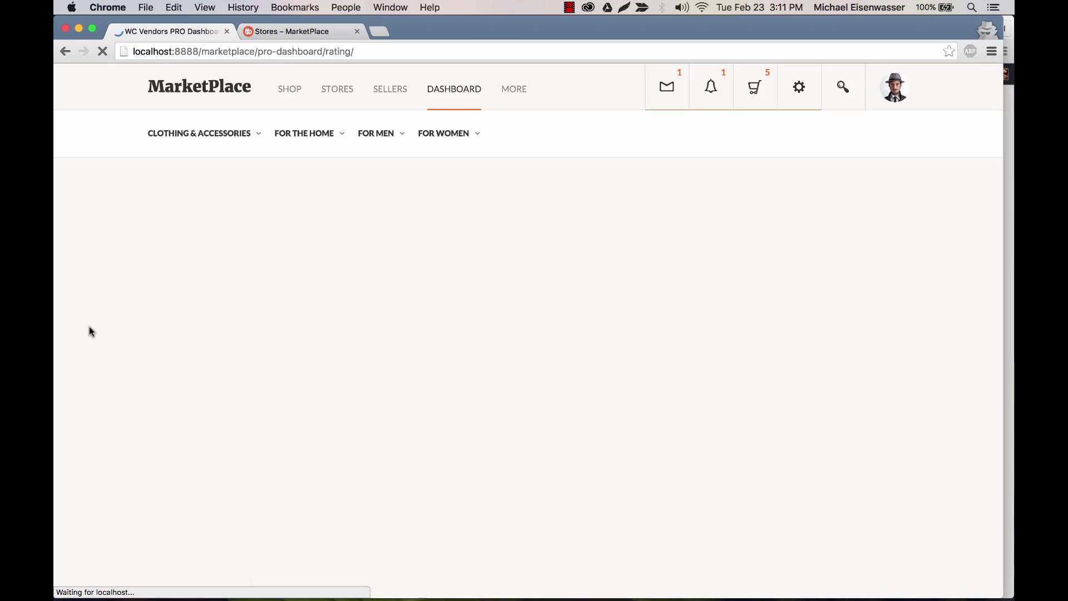
Read the five-star customer ratings, then display the vendor's Feb2016 and 15OFF coupons
scroll(90, 331, "down", 3)
scroll(89, 327, "down", 10)
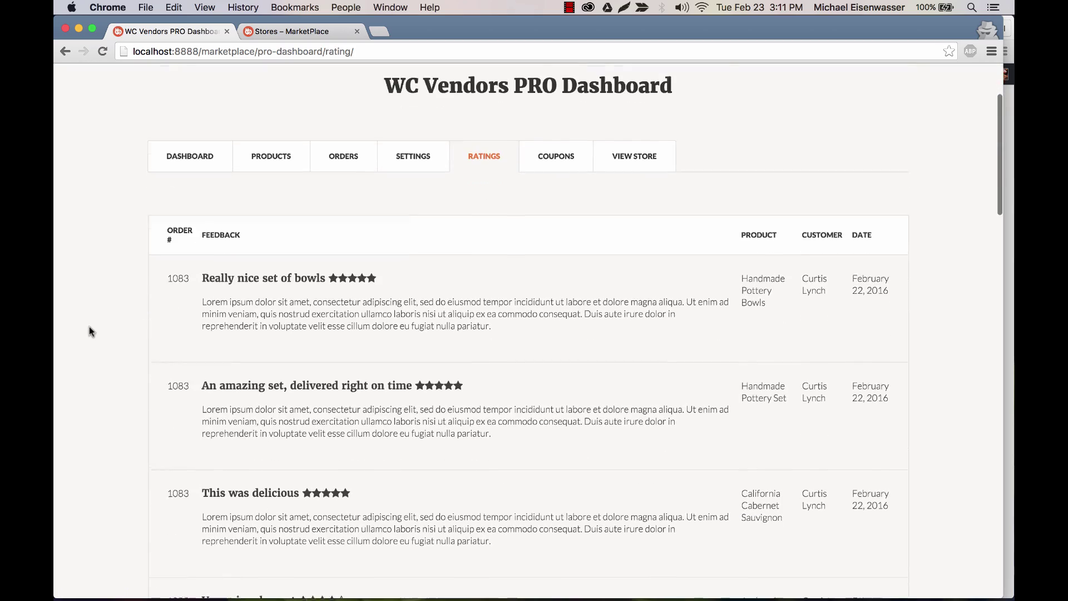
scroll(89, 327, "down", 15)
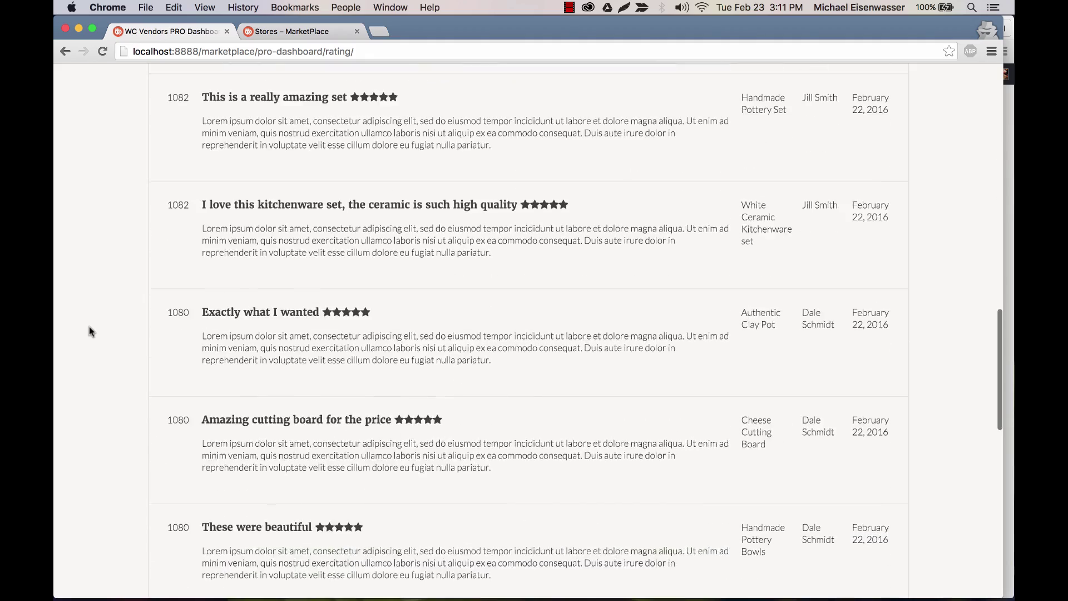
scroll(89, 327, "up", 20)
scroll(89, 326, "up", 5)
left_click(556, 282)
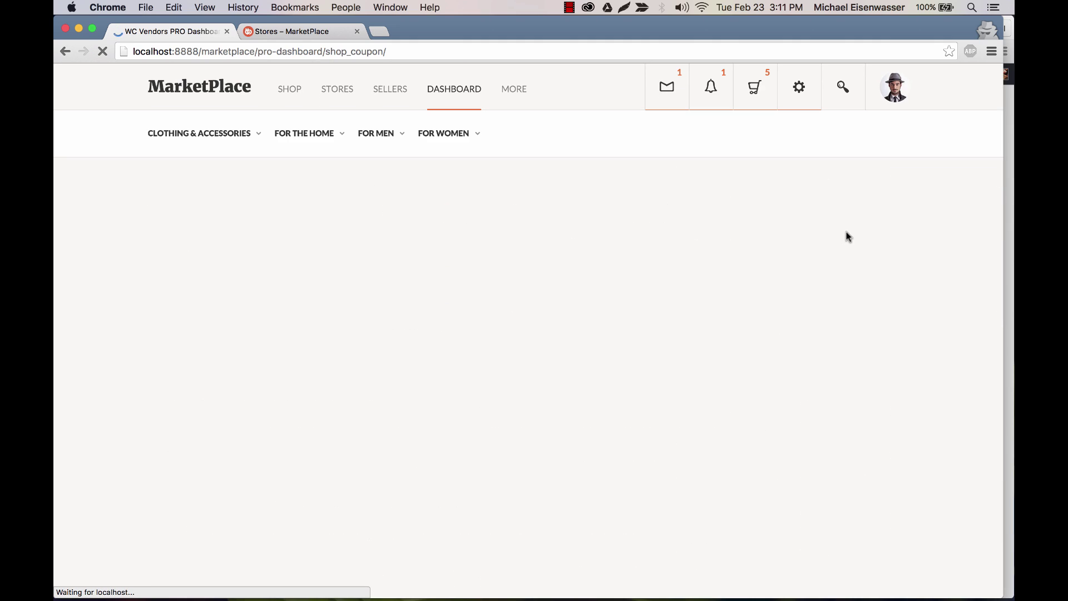
scroll(419, 388, "down", 3)
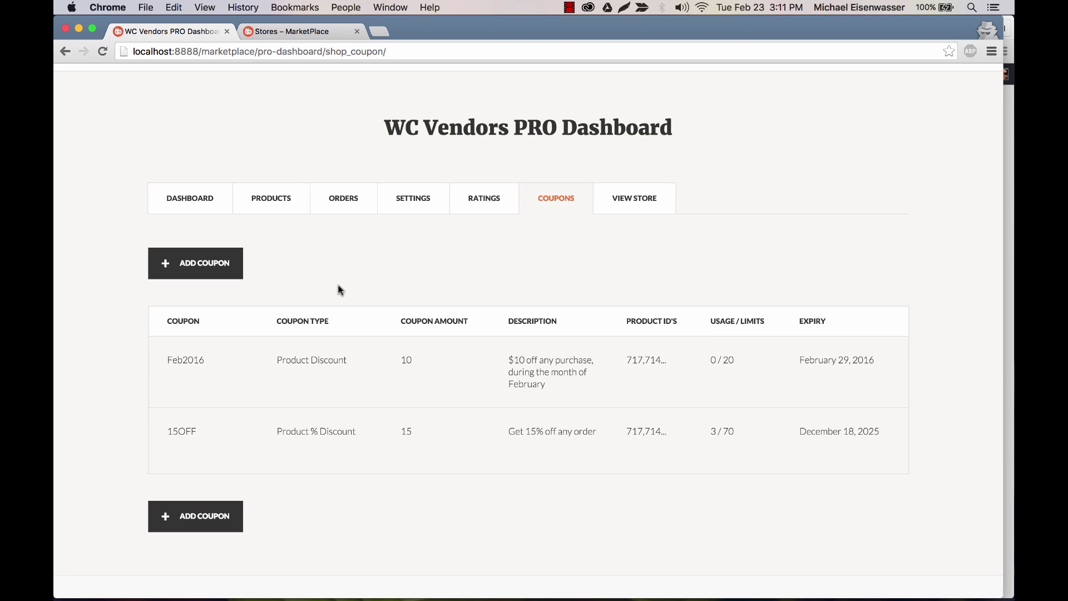
Open the Rare Collections store and browse its owner card, three shop sections and 14 products
left_click(627, 207)
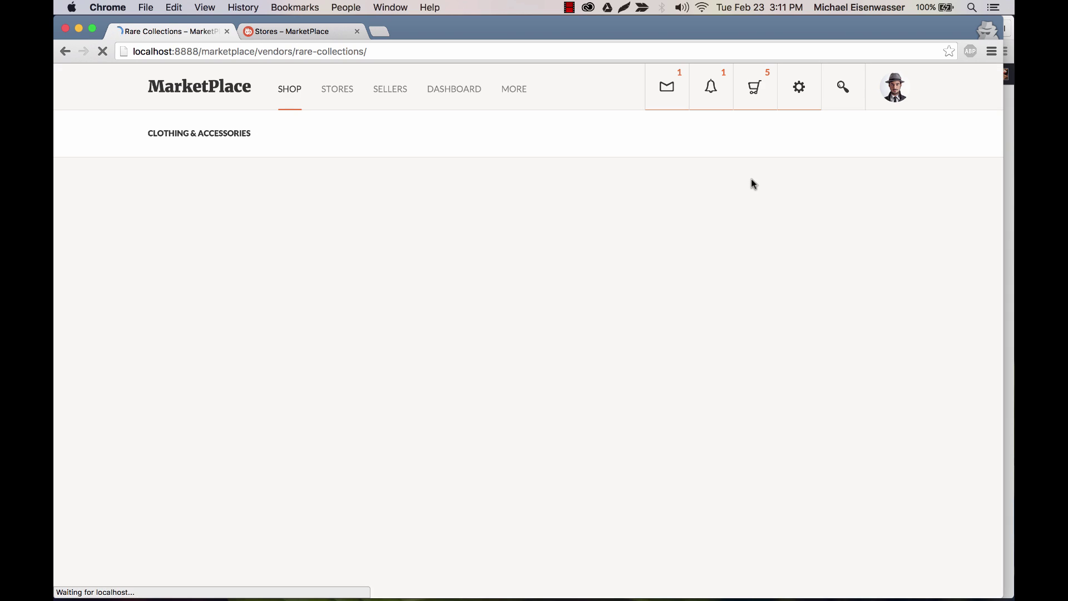
scroll(93, 300, "down", 10)
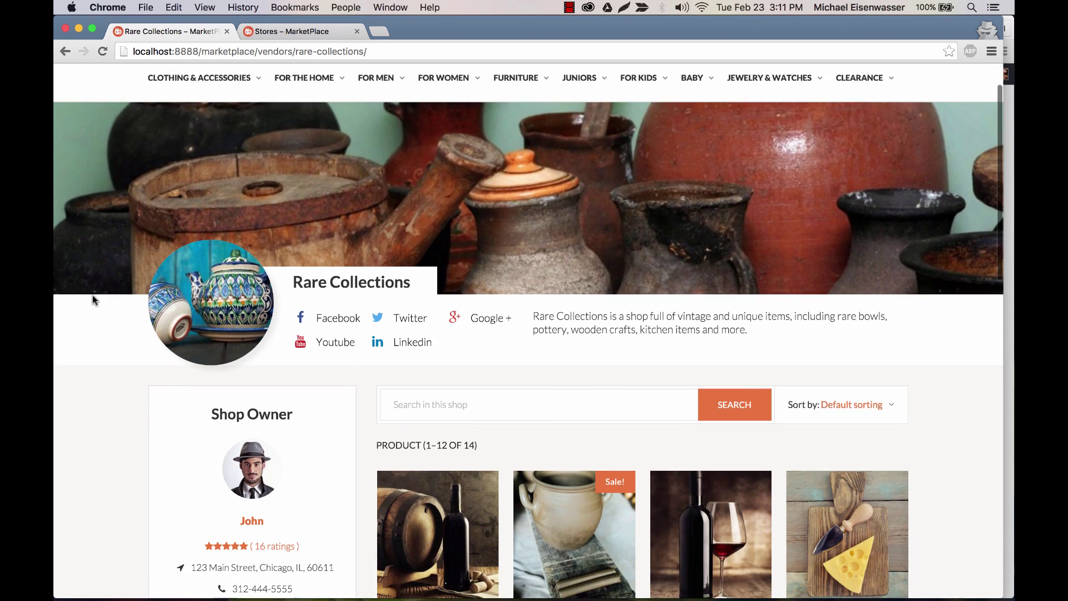
scroll(92, 295, "down", 5)
scroll(92, 295, "up", 15)
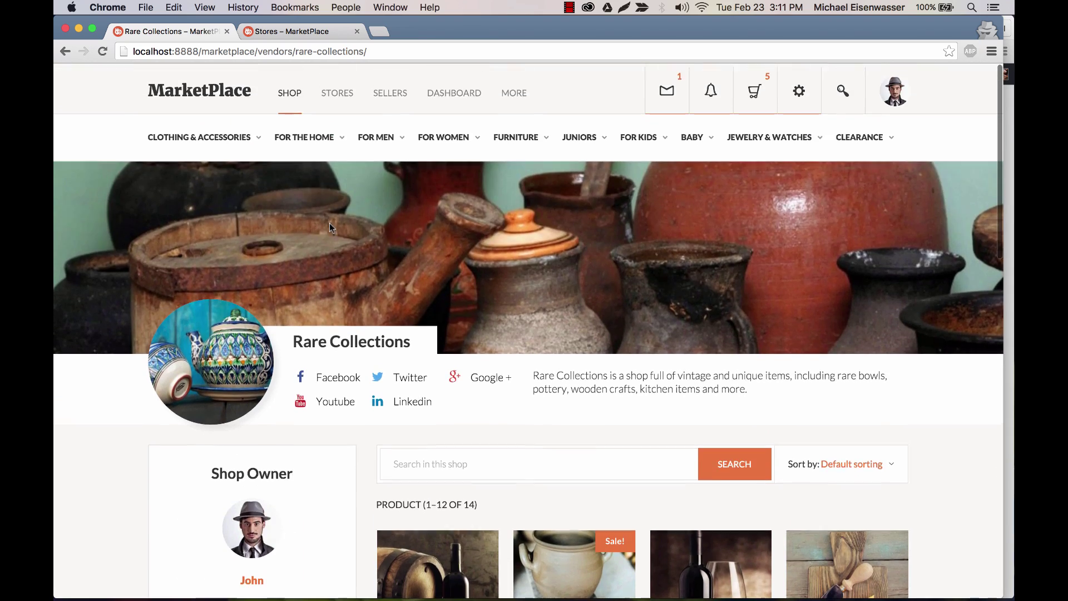
scroll(272, 394, "down", 4)
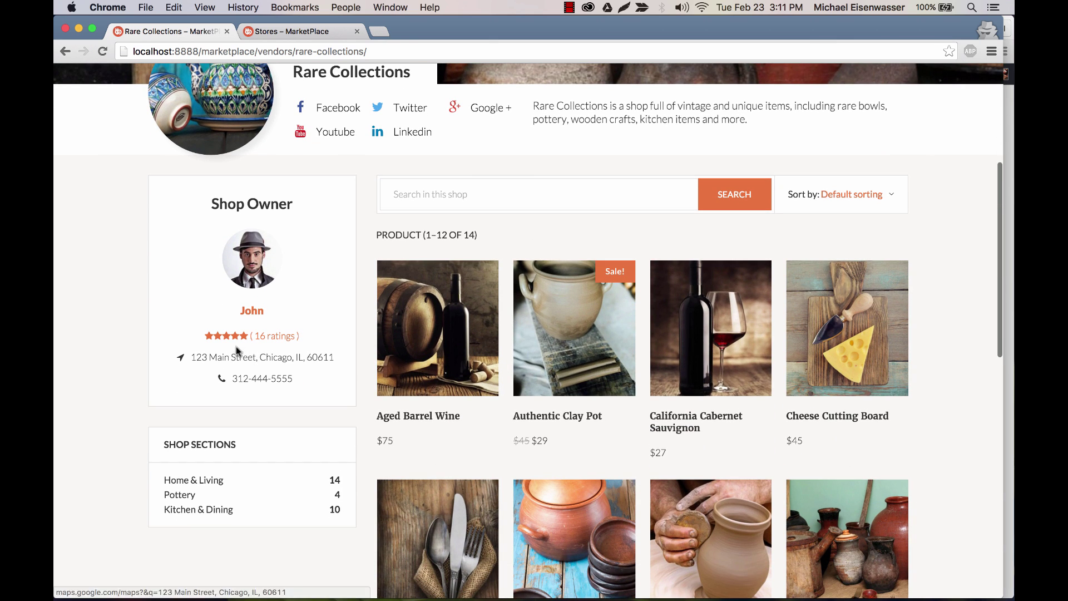